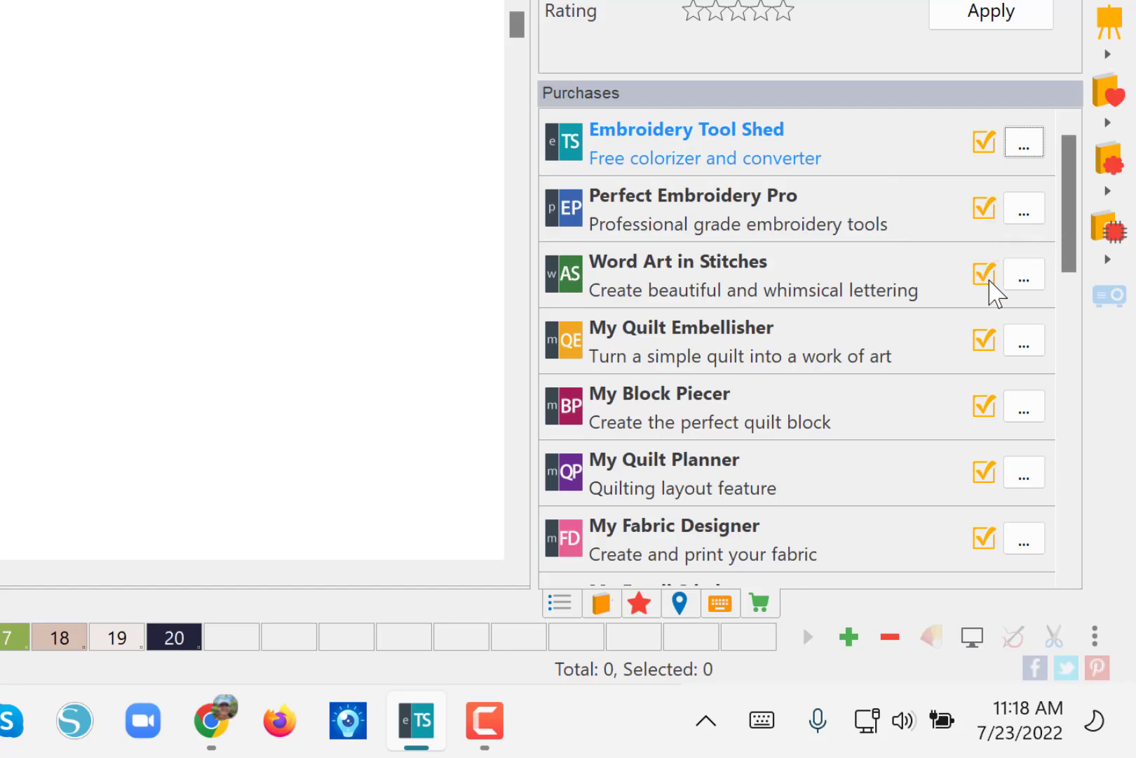
{"action": "left_click", "coordinate": [990, 279]}
{"action": "mouse_move", "coordinate": [1065, 191]}
{"action": "left_mouse_down"}
{"action": "mouse_move", "coordinate": [1071, 353]}
{"action": "mouse_move", "coordinate": [1065, 177]}
{"action": "left_mouse_up"}
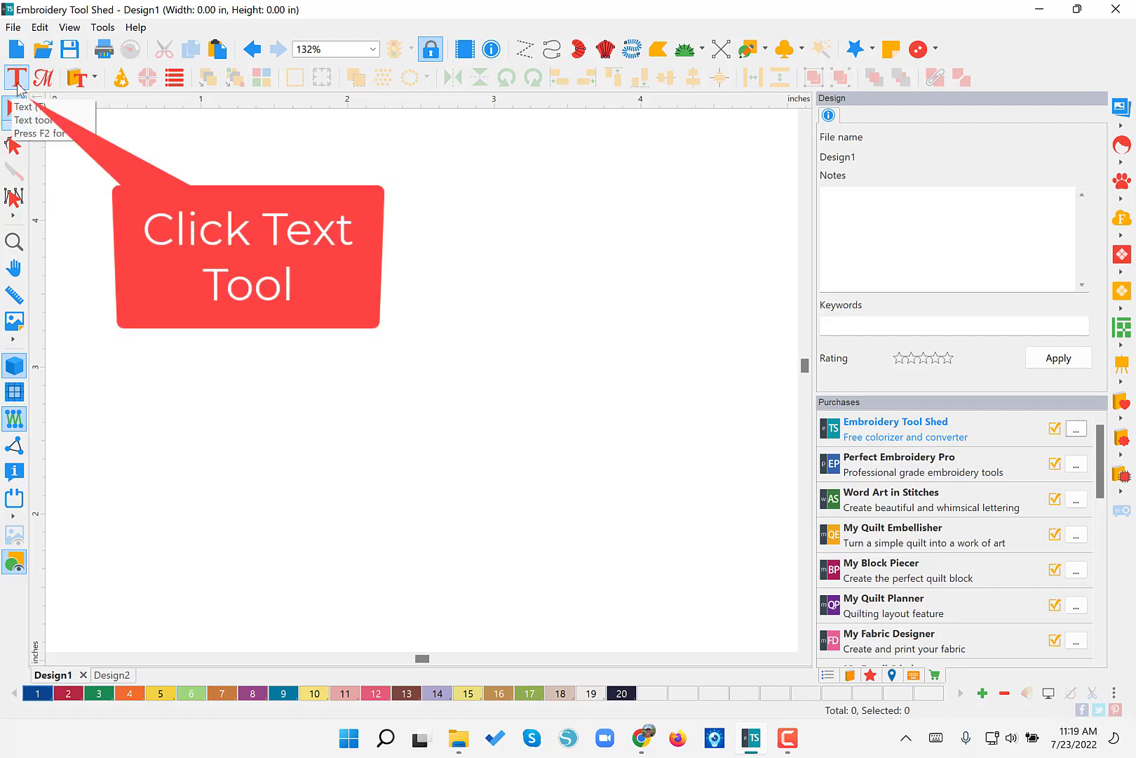
- Place a default text letter A on the workspace with the Text tool and move it to the workspace's upper right area
{"action": "left_click", "coordinate": [25, 88]}
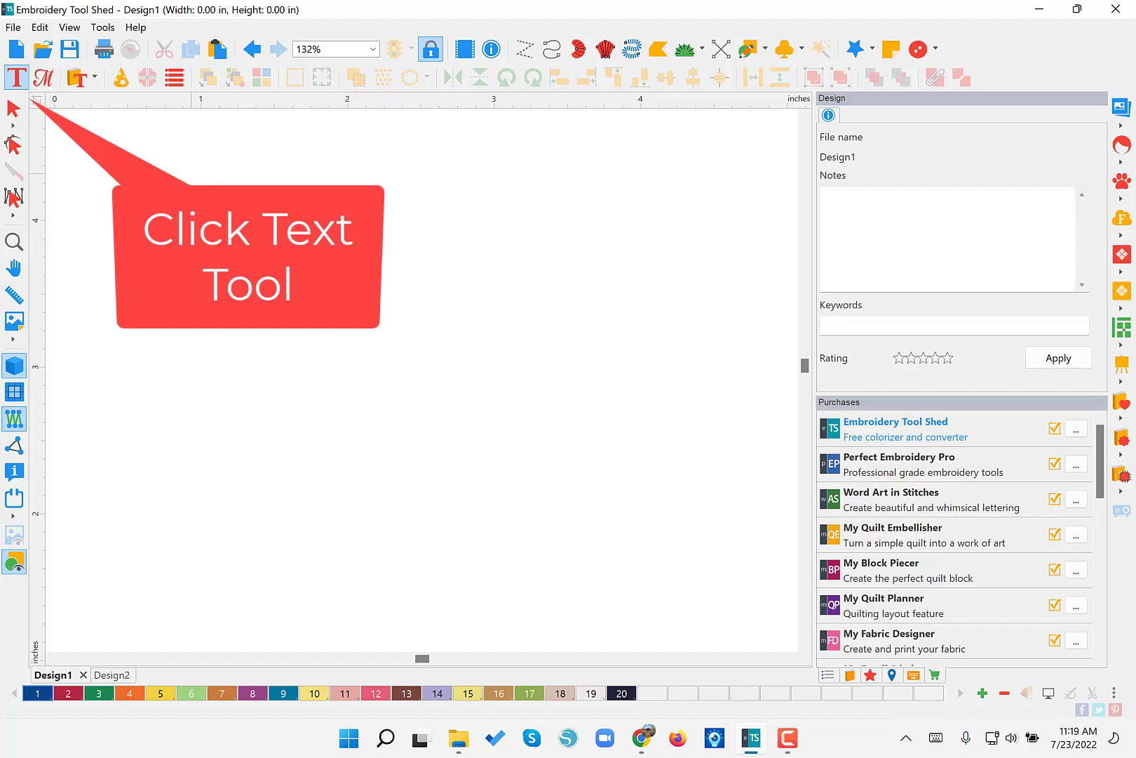
{"action": "left_click", "coordinate": [356, 420]}
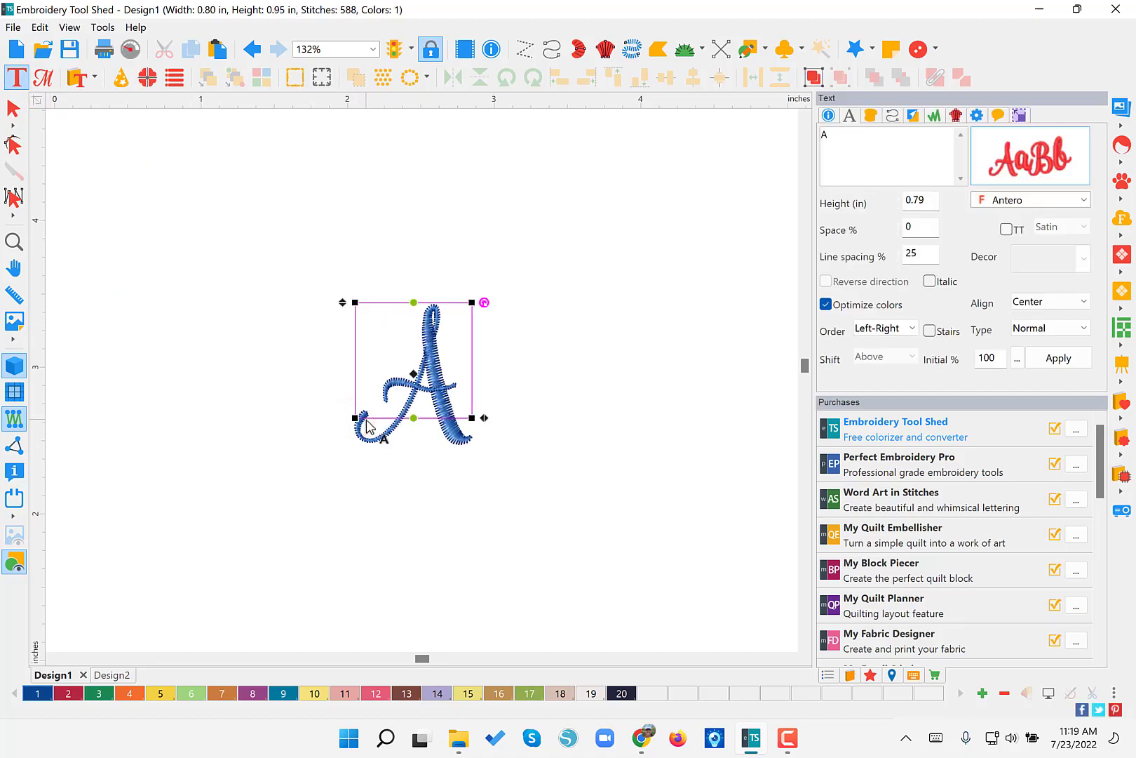
{"action": "left_click_drag", "start_coordinate": [399, 360], "coordinate": [696, 220]}
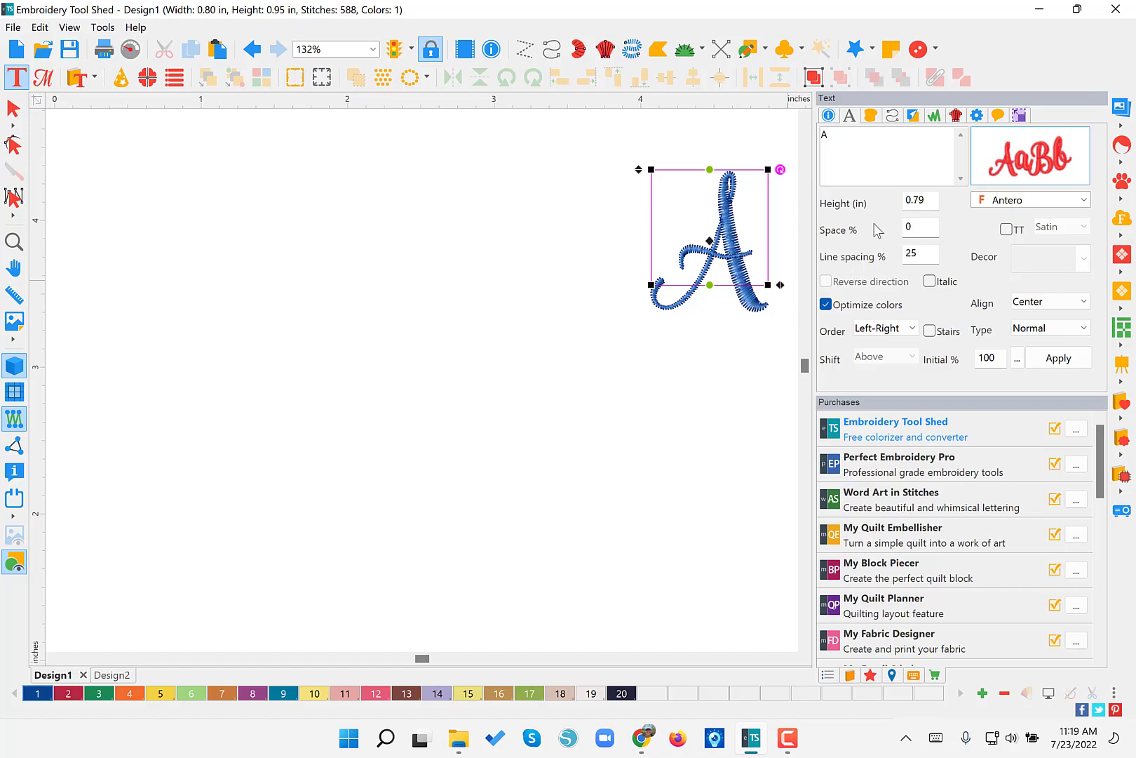
- Set the letter A's text height to 2 inches and apply it
{"action": "double_click", "coordinate": [928, 198]}
{"action": "type", "text": "2"}
{"action": "left_click", "coordinate": [1058, 358]}
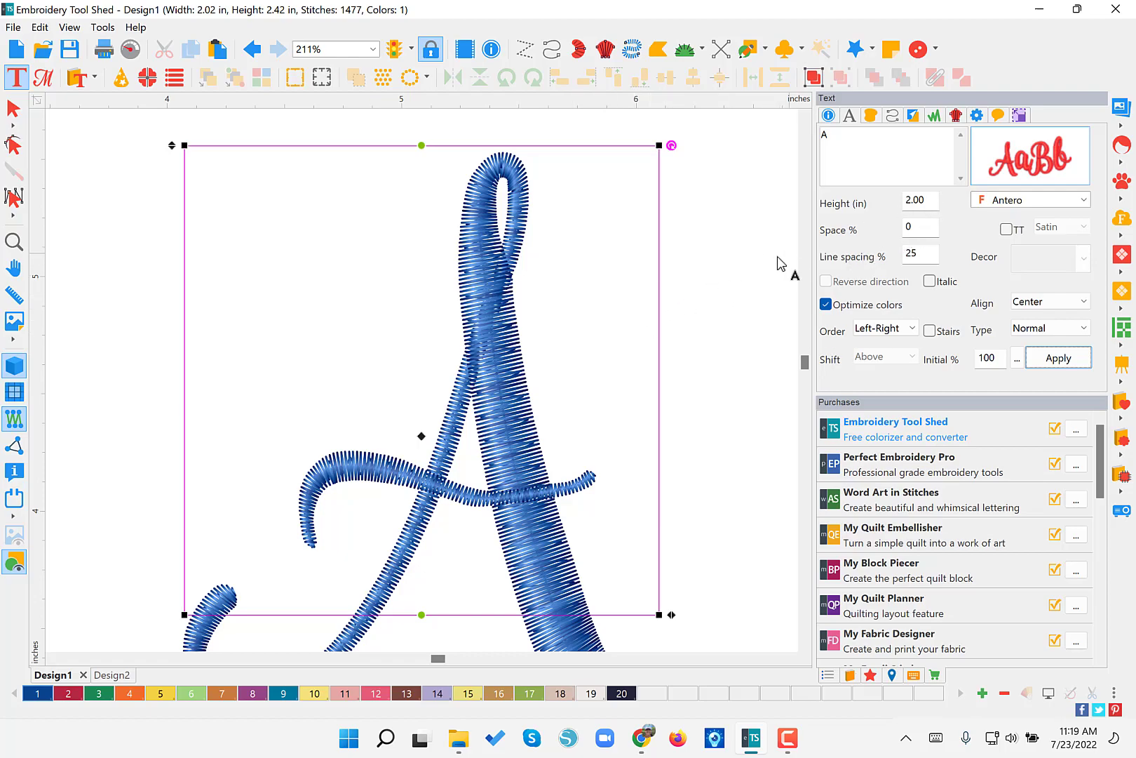
- Set the letter A's text height to 1 inch, apply it, and move the letter to the workspace's upper right area
{"action": "double_click", "coordinate": [933, 201]}
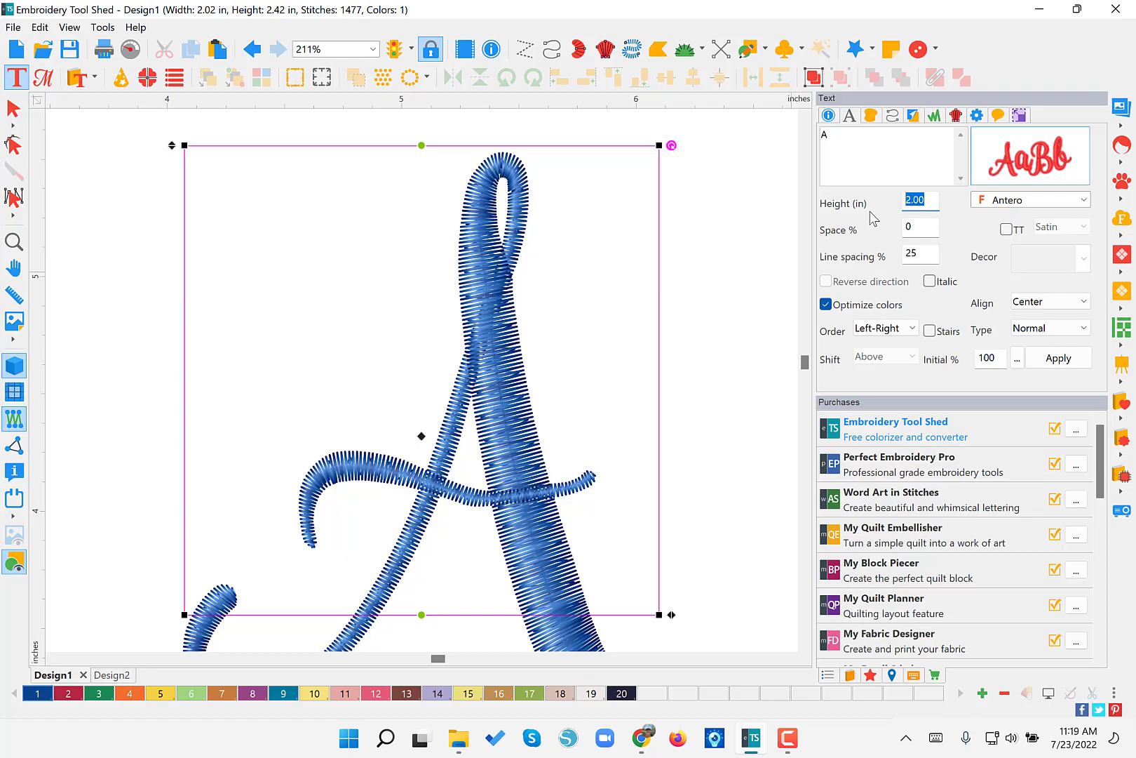
{"action": "type", "text": "1"}
{"action": "left_click", "coordinate": [1061, 357]}
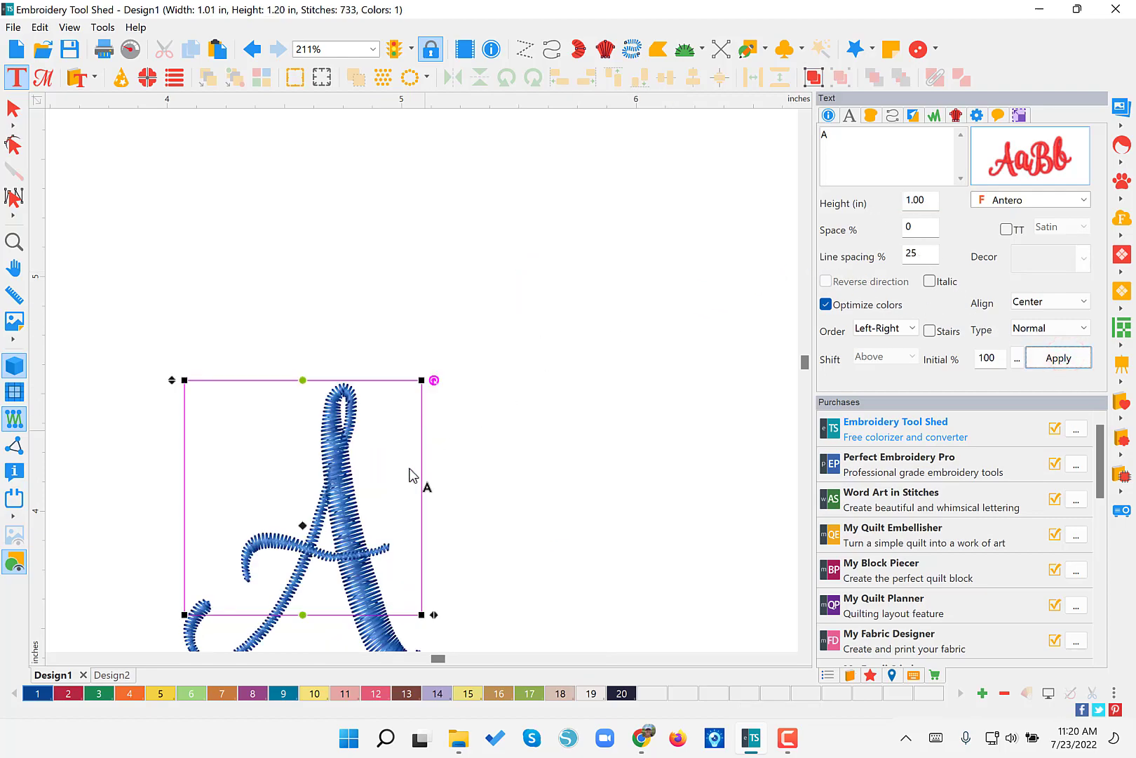
{"action": "left_click_drag", "start_coordinate": [396, 484], "coordinate": [761, 246]}
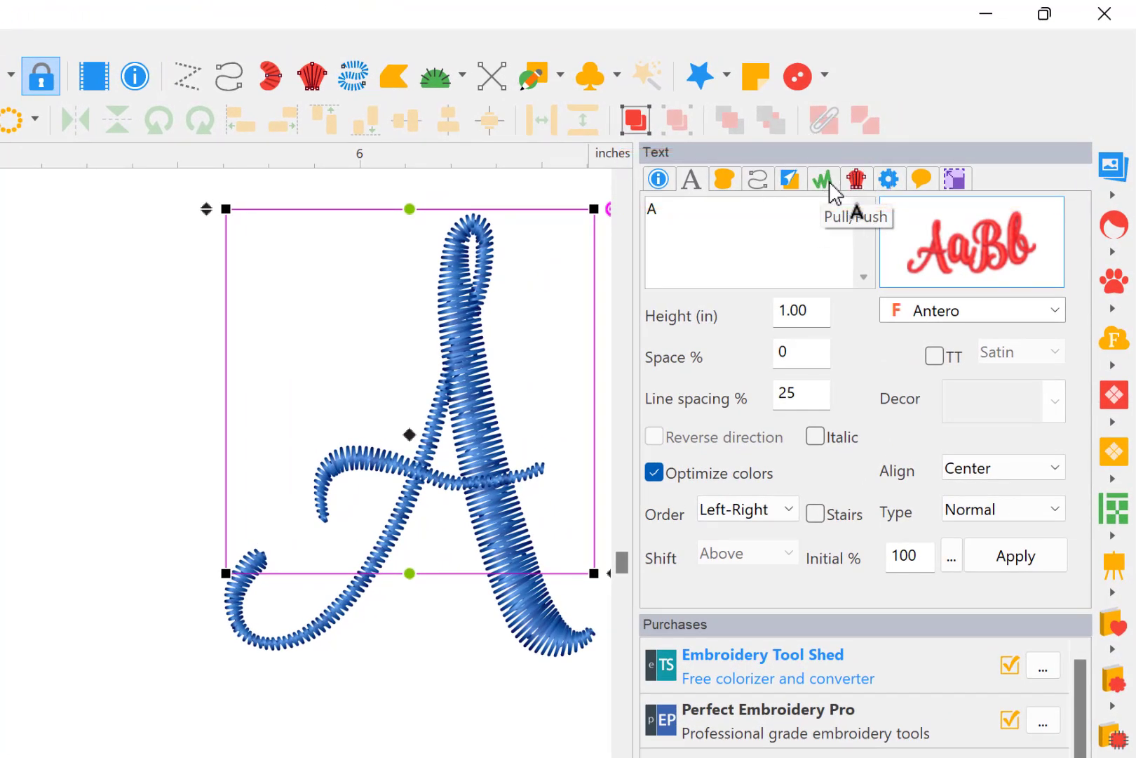
- Apply a percentage pull compensation of 150% to the letter A
{"action": "left_click", "coordinate": [828, 181]}
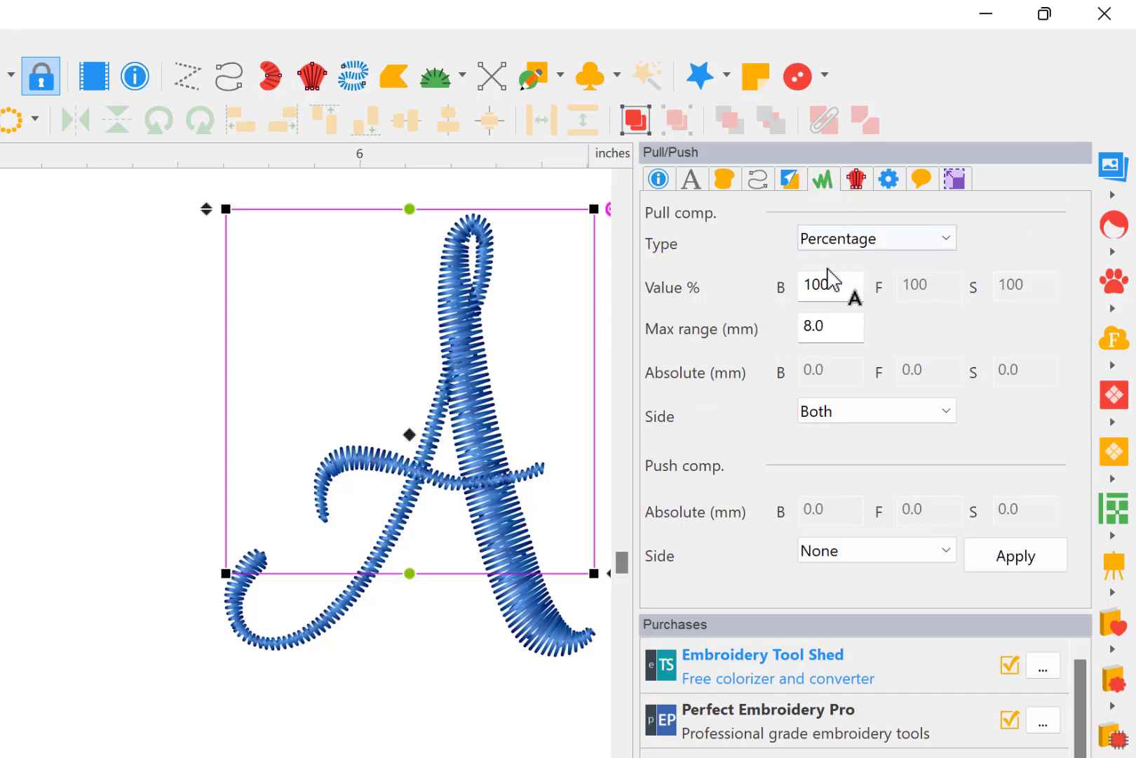
{"action": "left_click", "coordinate": [842, 286]}
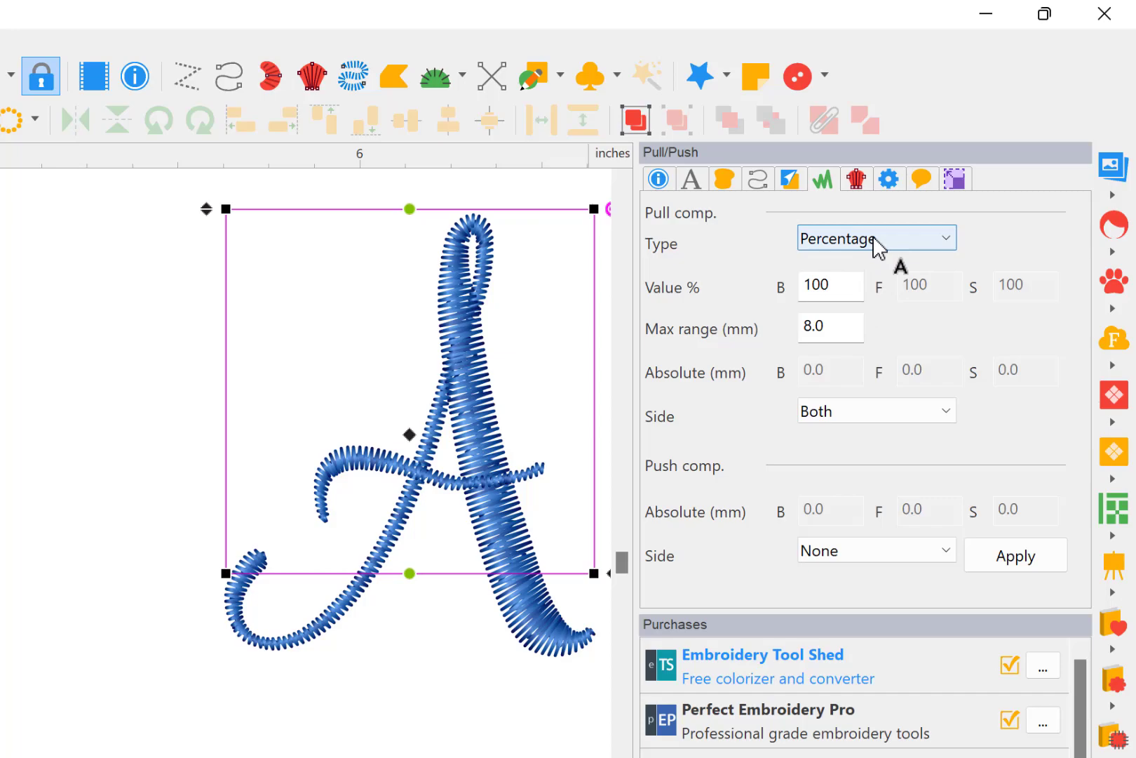
{"action": "left_click", "coordinate": [850, 289]}
{"action": "key", "text": "BackSpace"}
{"action": "key", "text": "BackSpace"}
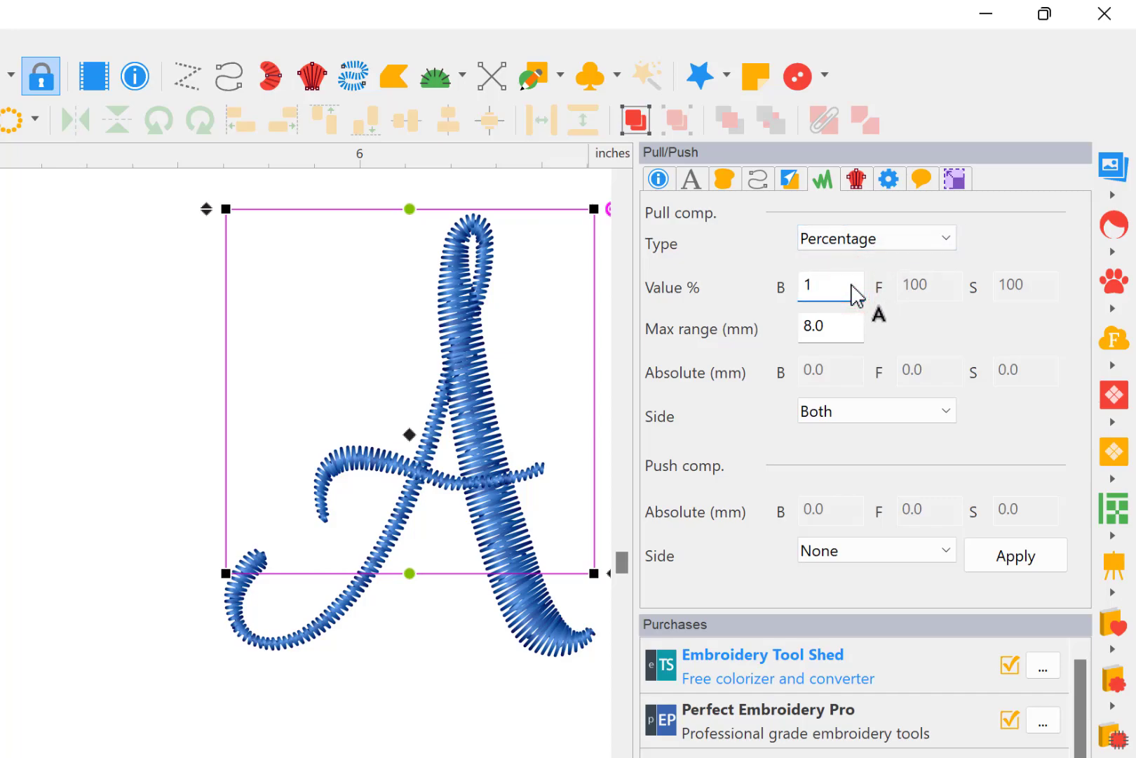
{"action": "type", "text": "50"}
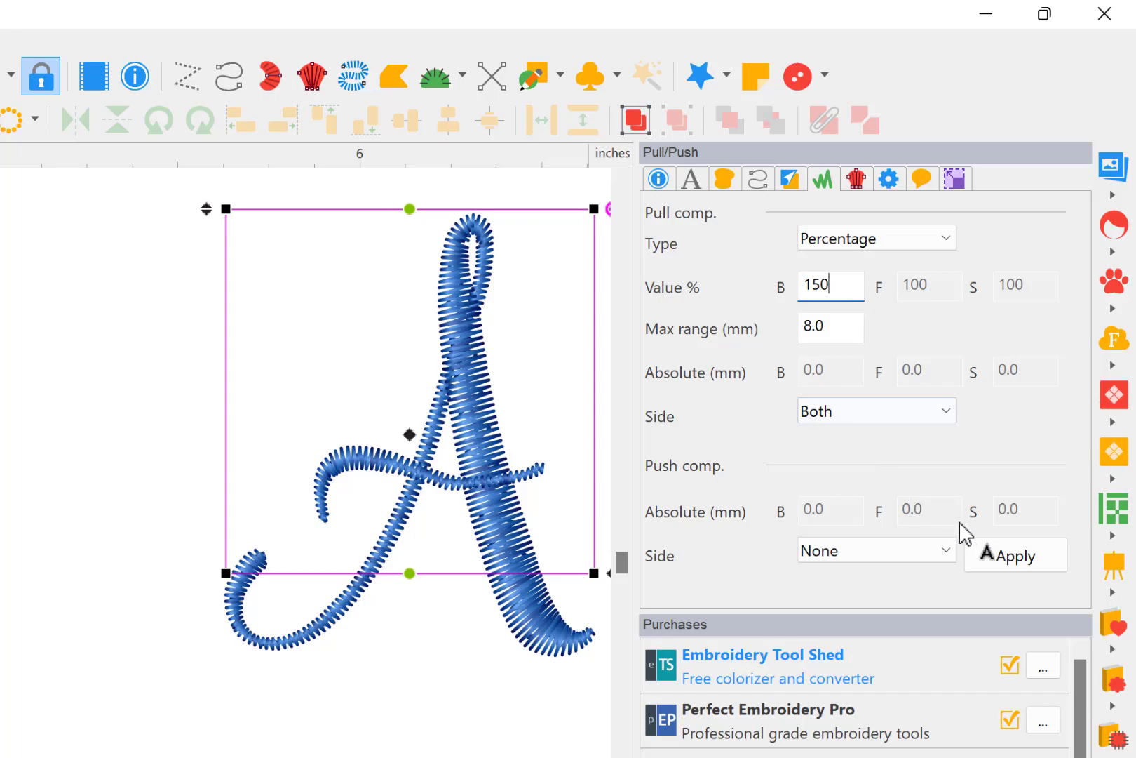
{"action": "left_click", "coordinate": [1018, 561]}
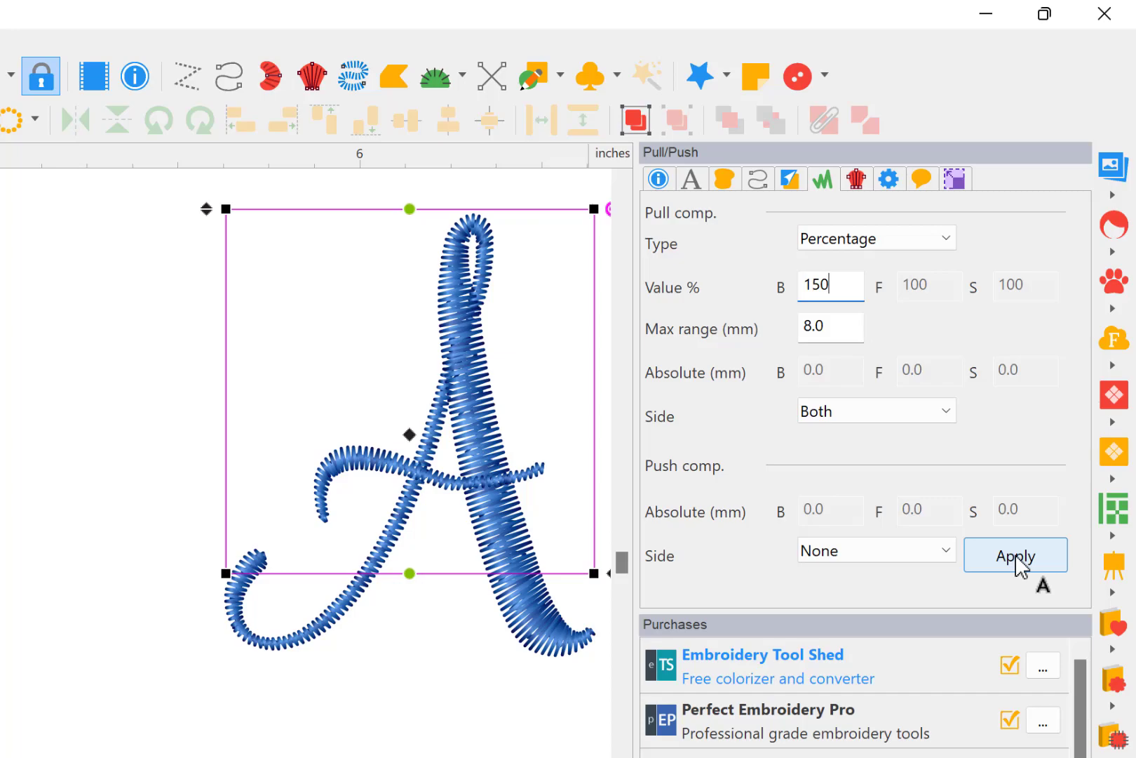
{"action": "left_click", "coordinate": [1019, 561]}
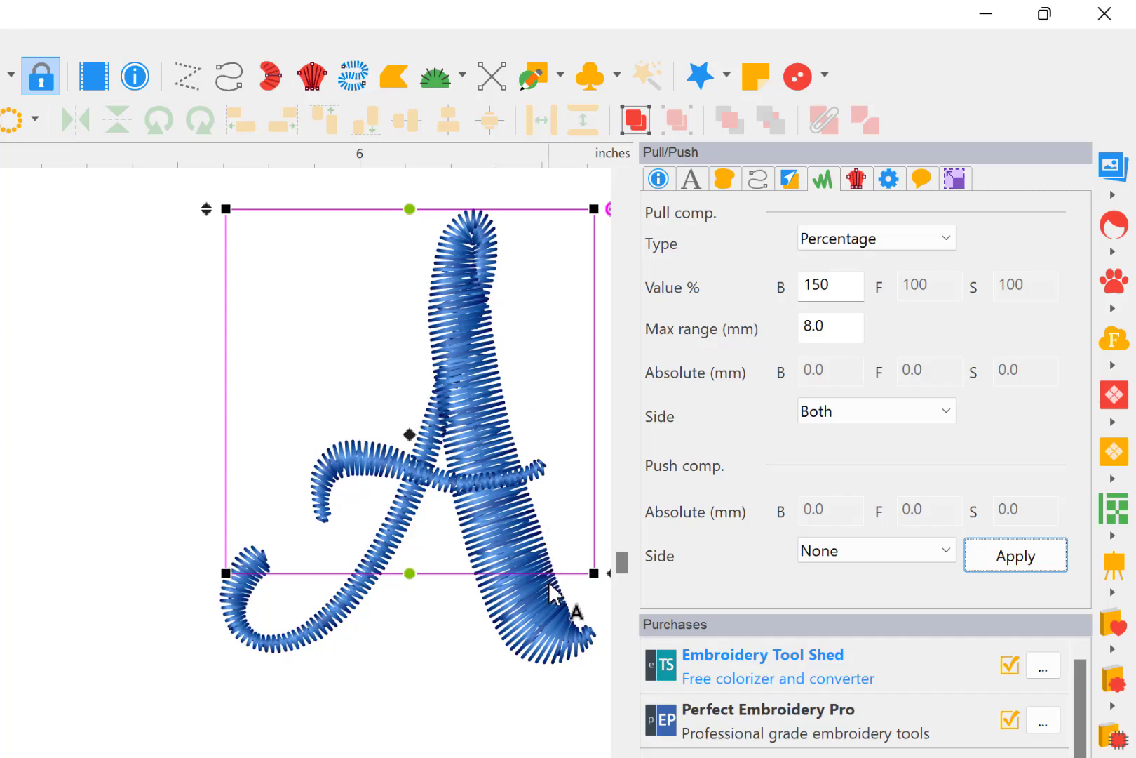
- Reset the letter A's pull compensation to 100% and apply it
{"action": "left_click", "coordinate": [852, 292]}
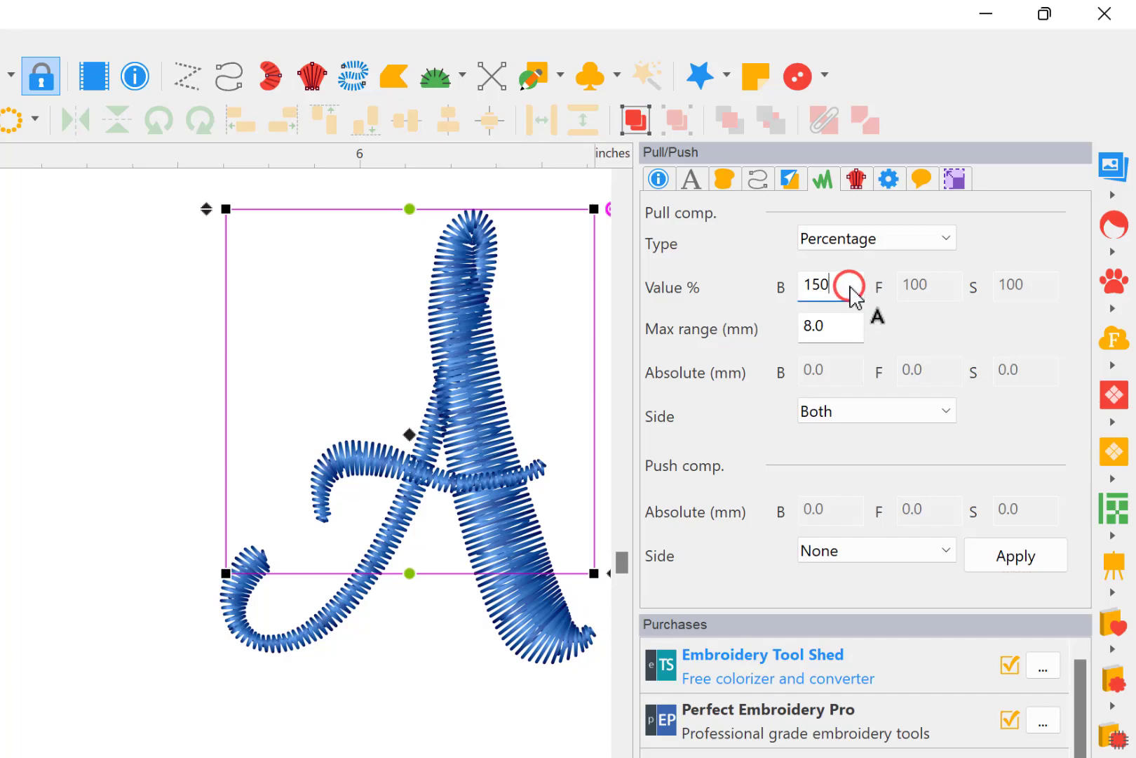
{"action": "key", "text": "BackSpace"}
{"action": "type", "text": "00"}
{"action": "left_click", "coordinate": [1041, 561]}
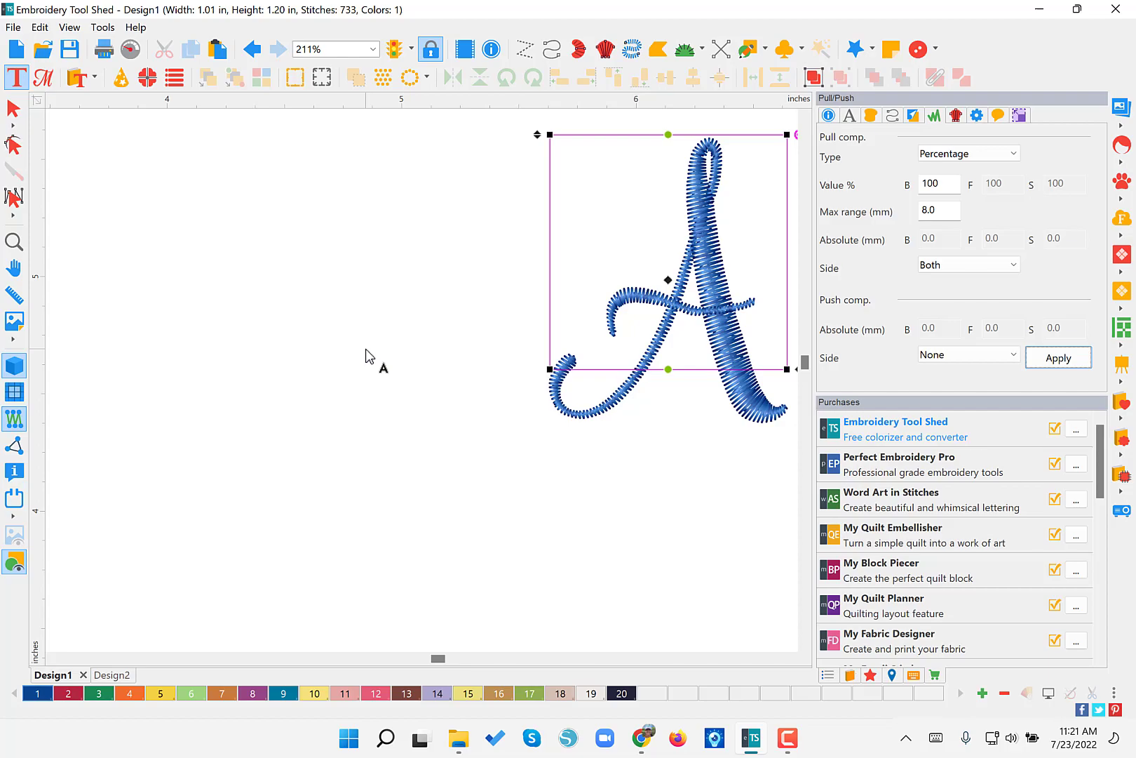
- Create a new blank design and place a default text letter A on its workspace
{"action": "left_click", "coordinate": [17, 54]}
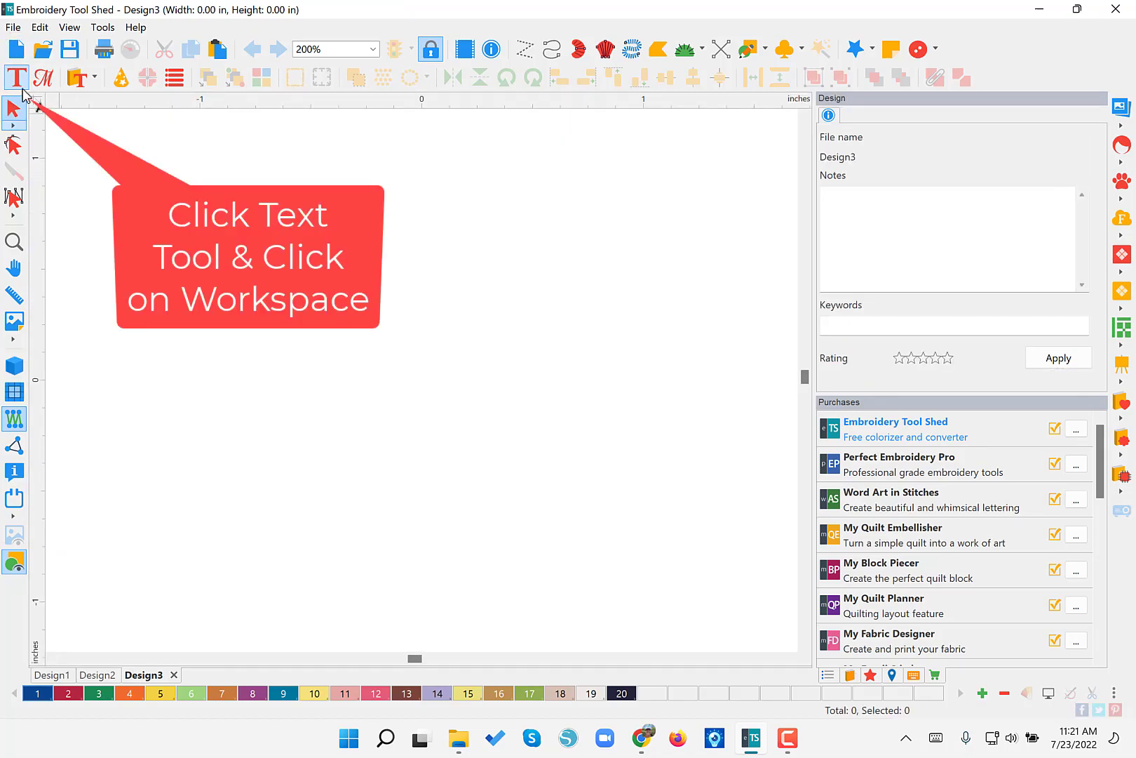
{"action": "left_click", "coordinate": [19, 81]}
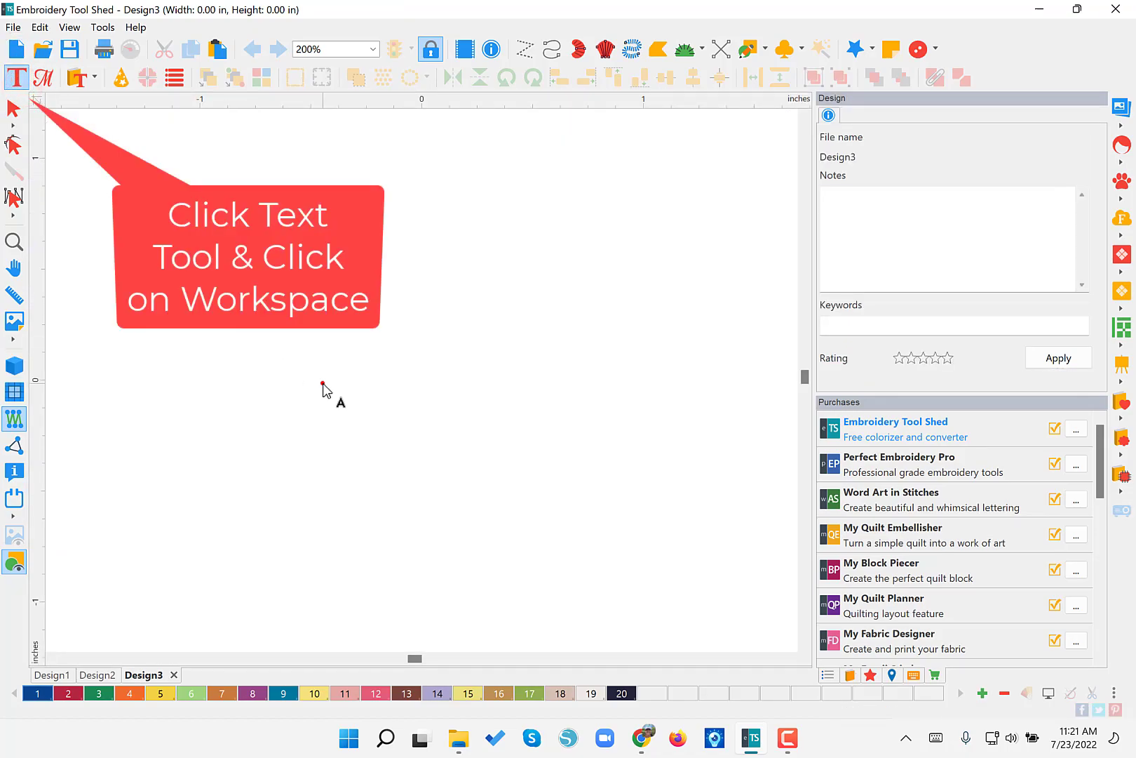
{"action": "left_click", "coordinate": [322, 384]}
{"action": "left_click", "coordinate": [23, 89]}
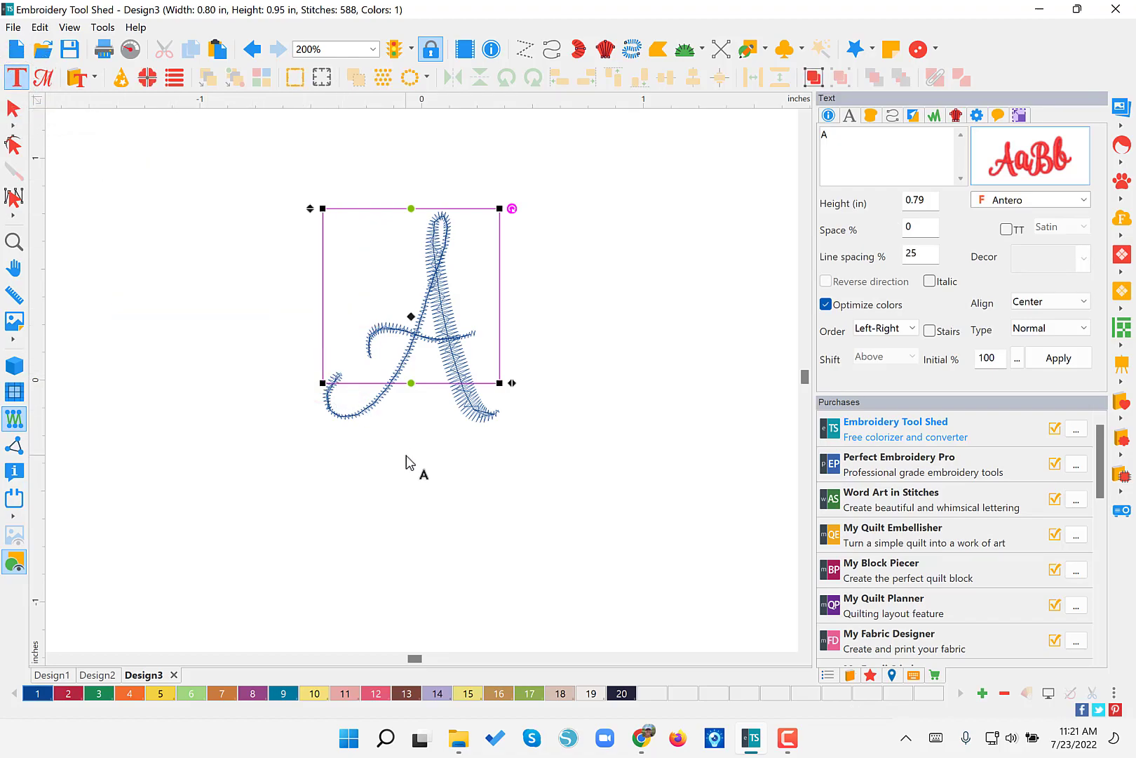
- Change the letter's font to Com_Mnhbo2 from the font catalog and turn on the 3D stitch view
{"action": "left_click", "coordinate": [853, 137]}
{"action": "left_click", "coordinate": [1021, 157]}
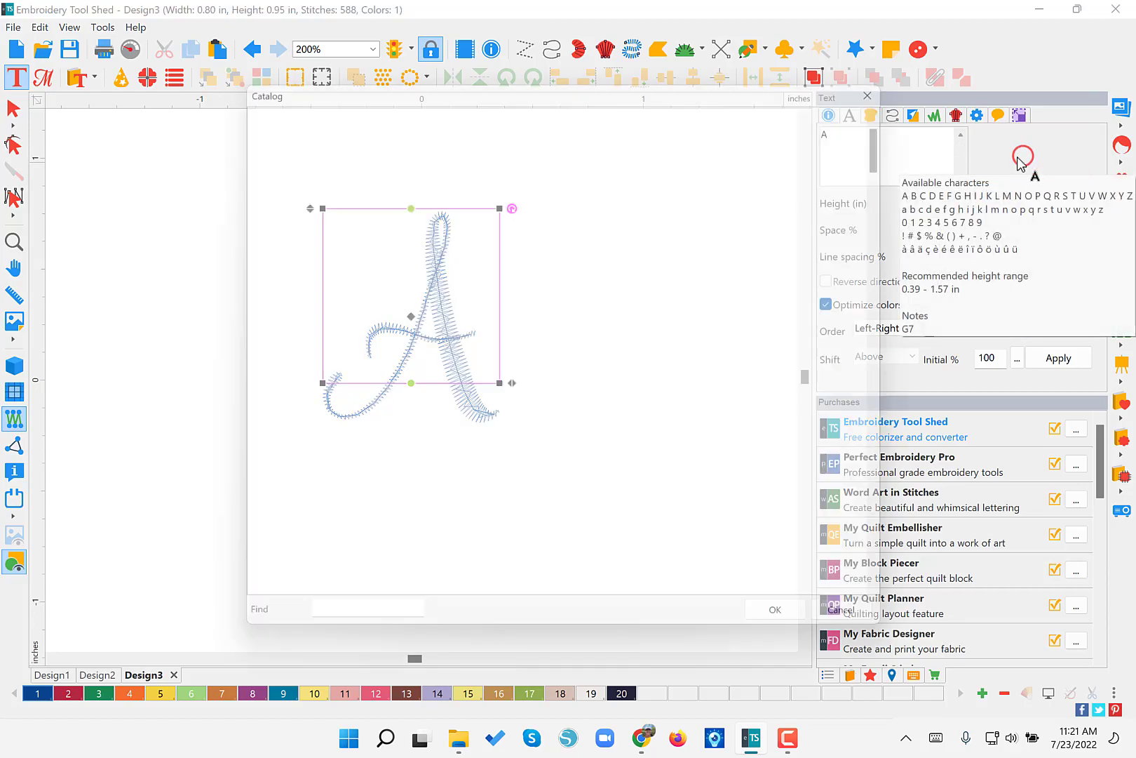
{"action": "left_click", "coordinate": [906, 130]}
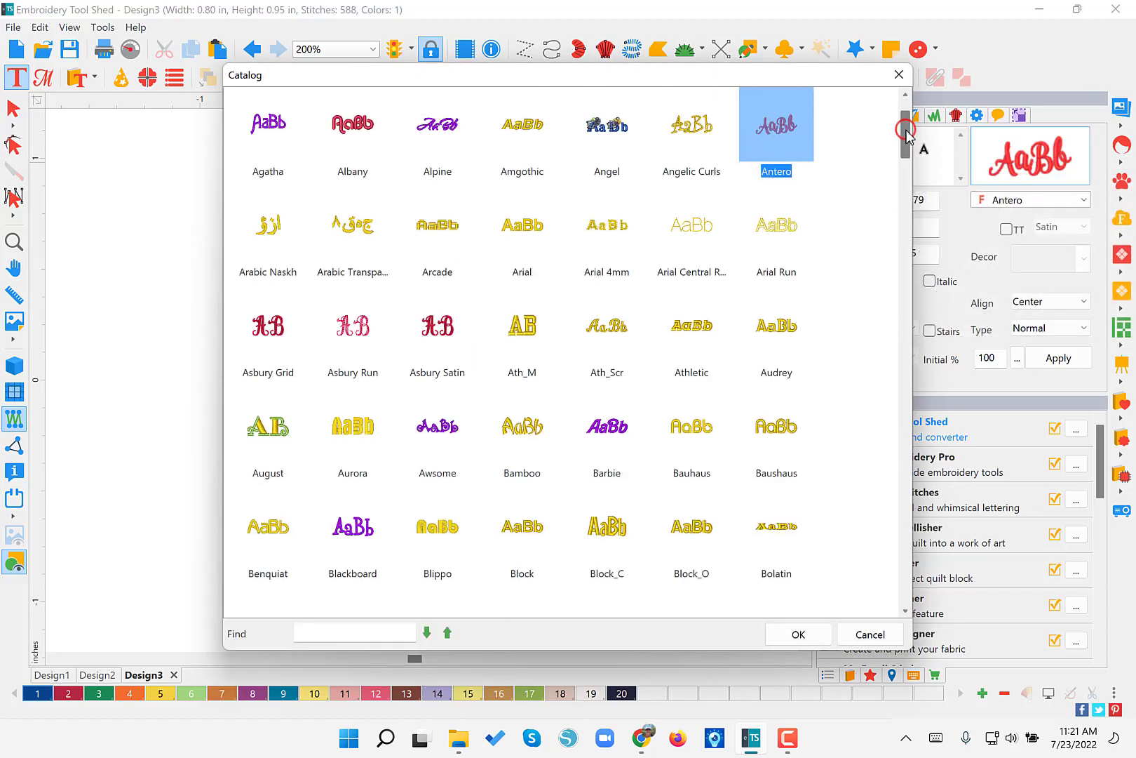
{"action": "left_click_drag", "start_coordinate": [906, 130], "coordinate": [906, 205]}
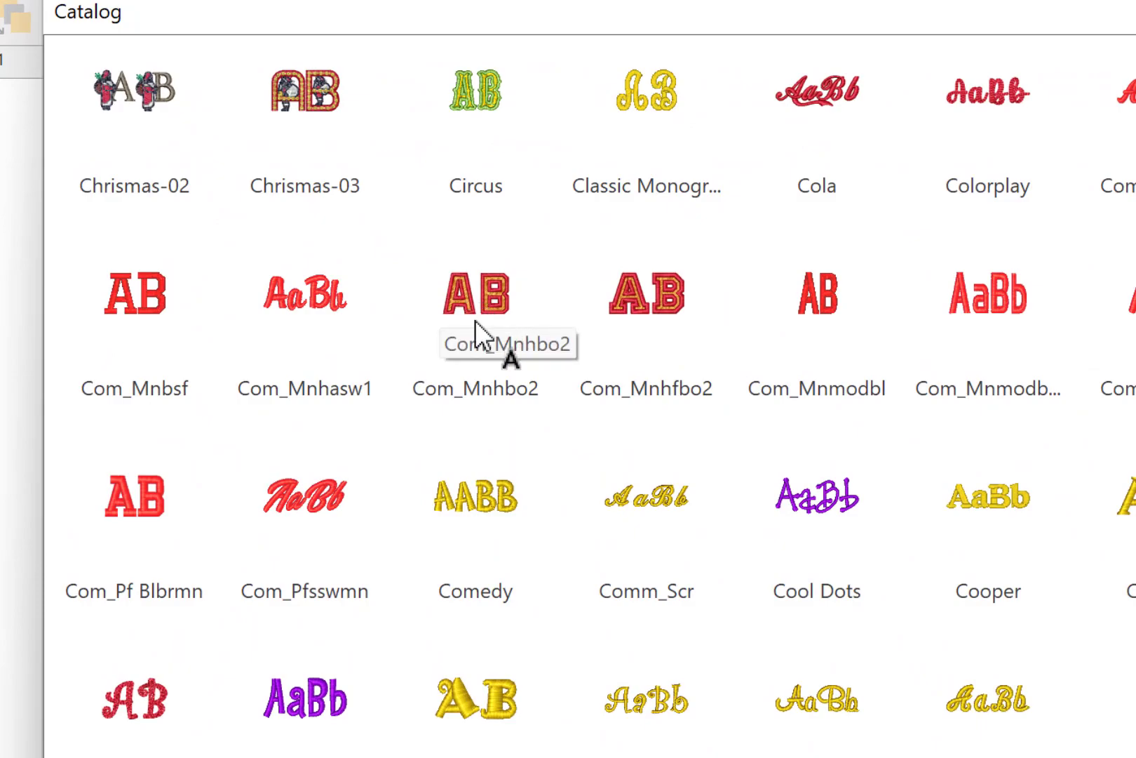
{"action": "left_click", "coordinate": [488, 320]}
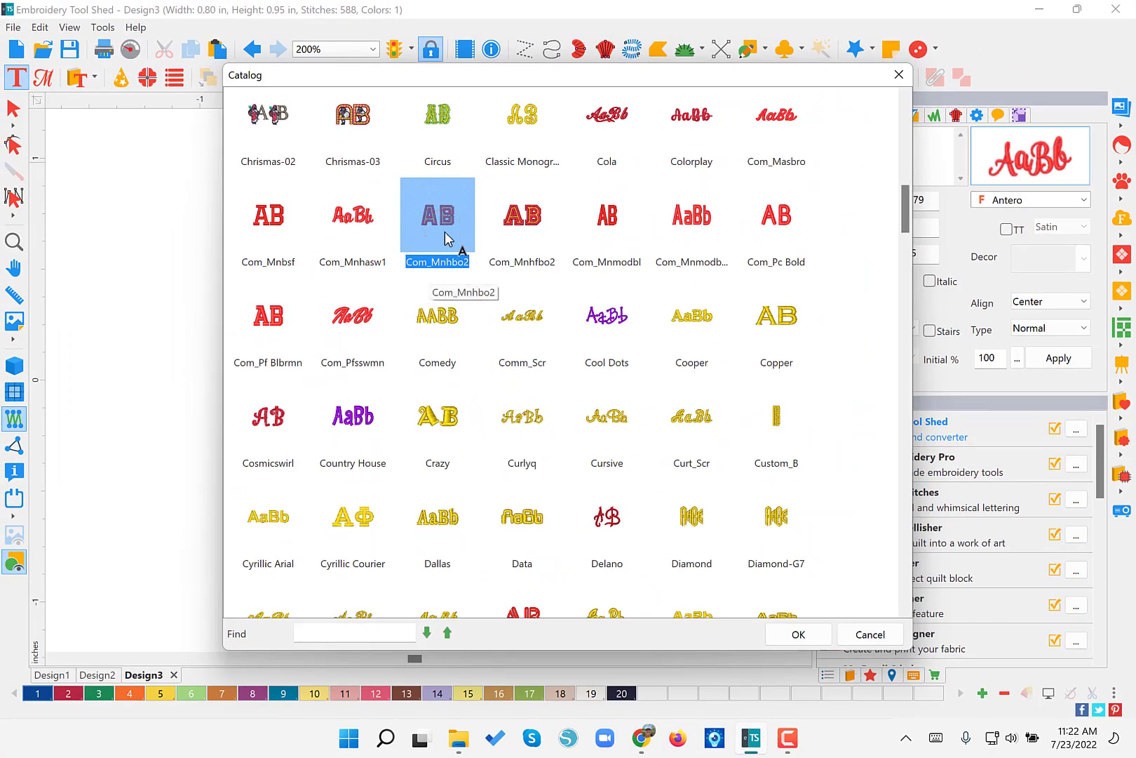
{"action": "double_click", "coordinate": [444, 230]}
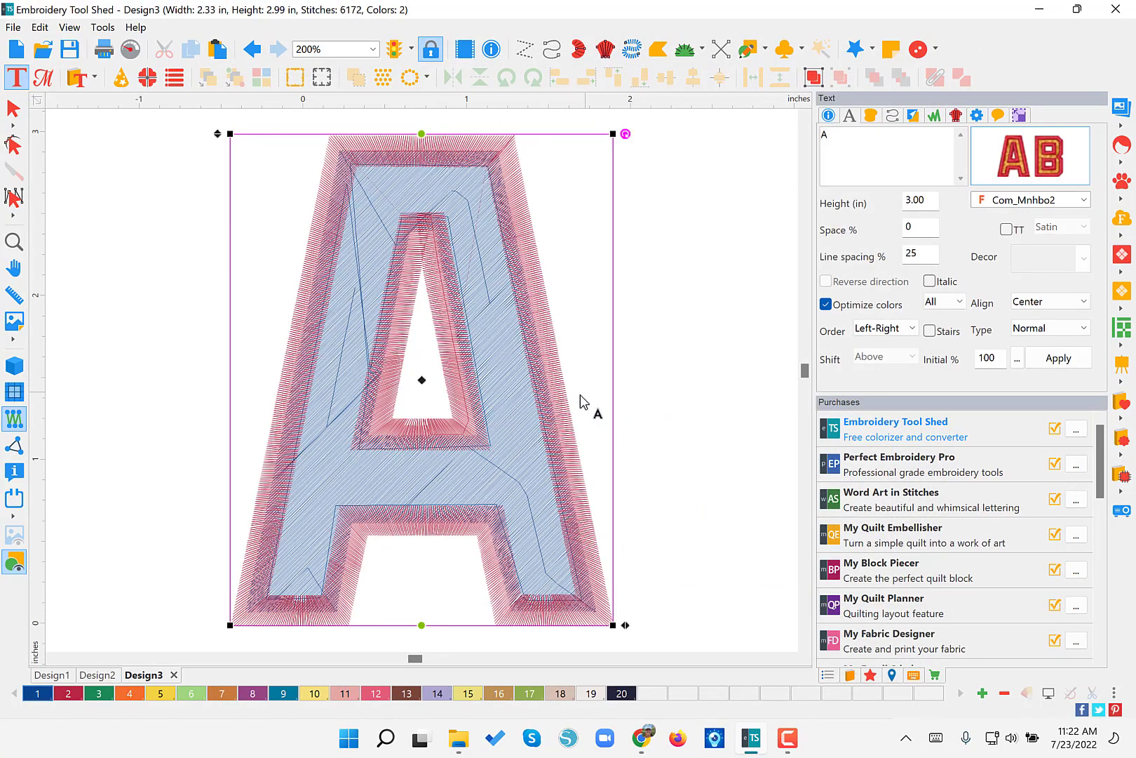
{"action": "left_click", "coordinate": [15, 365]}
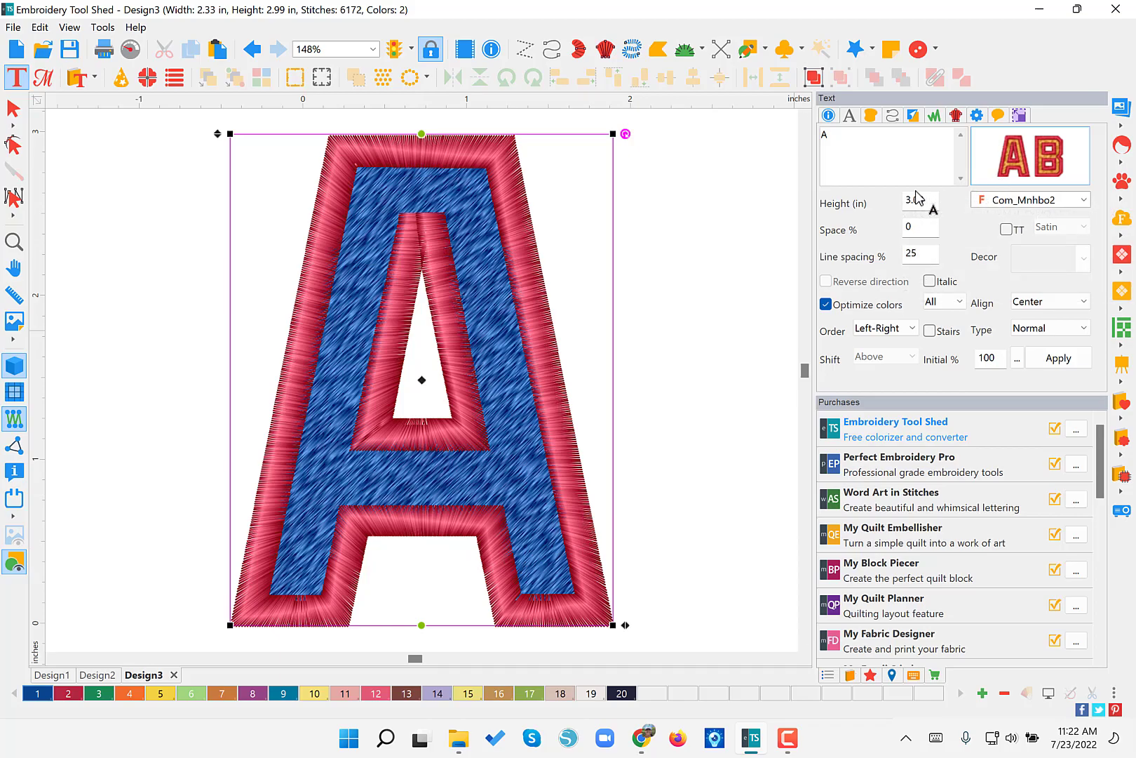
- Replace the letter A with the text "Hi" and apply it
{"action": "left_click_drag", "start_coordinate": [835, 135], "coordinate": [795, 133]}
{"action": "type", "text": "Hi"}
{"action": "left_click", "coordinate": [1062, 358]}
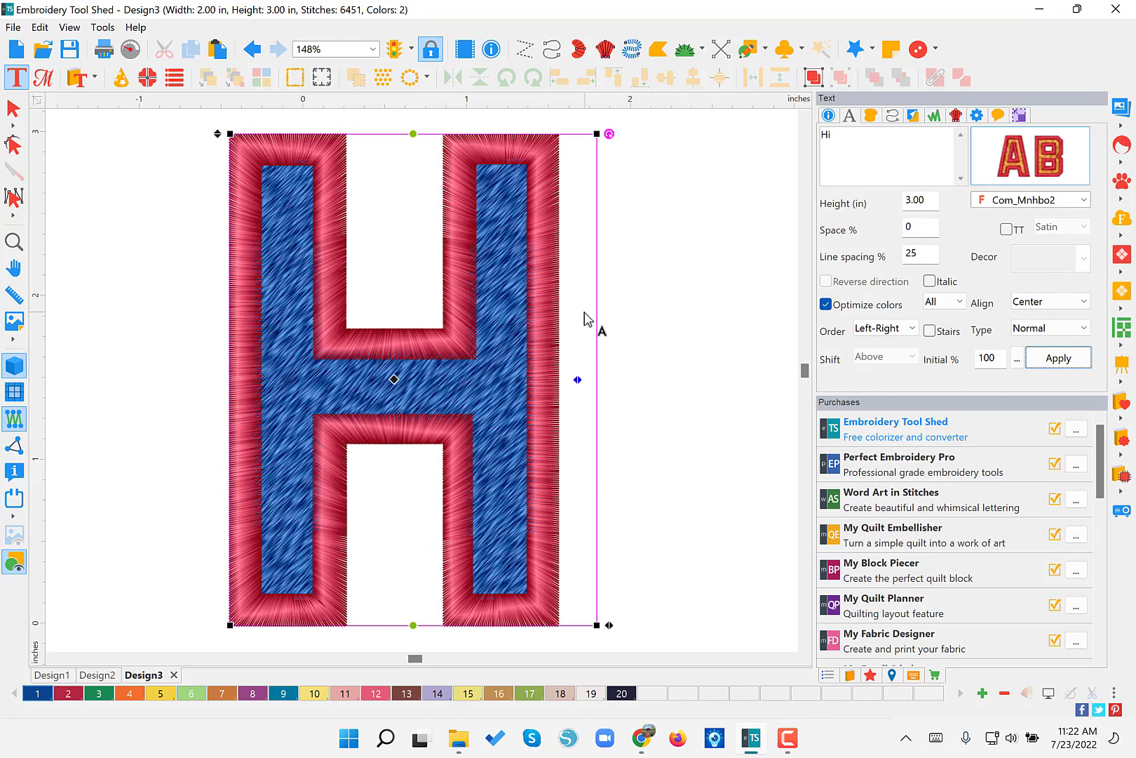
- Change the text to all capitals, "HI", and apply it
{"action": "left_click", "coordinate": [855, 146]}
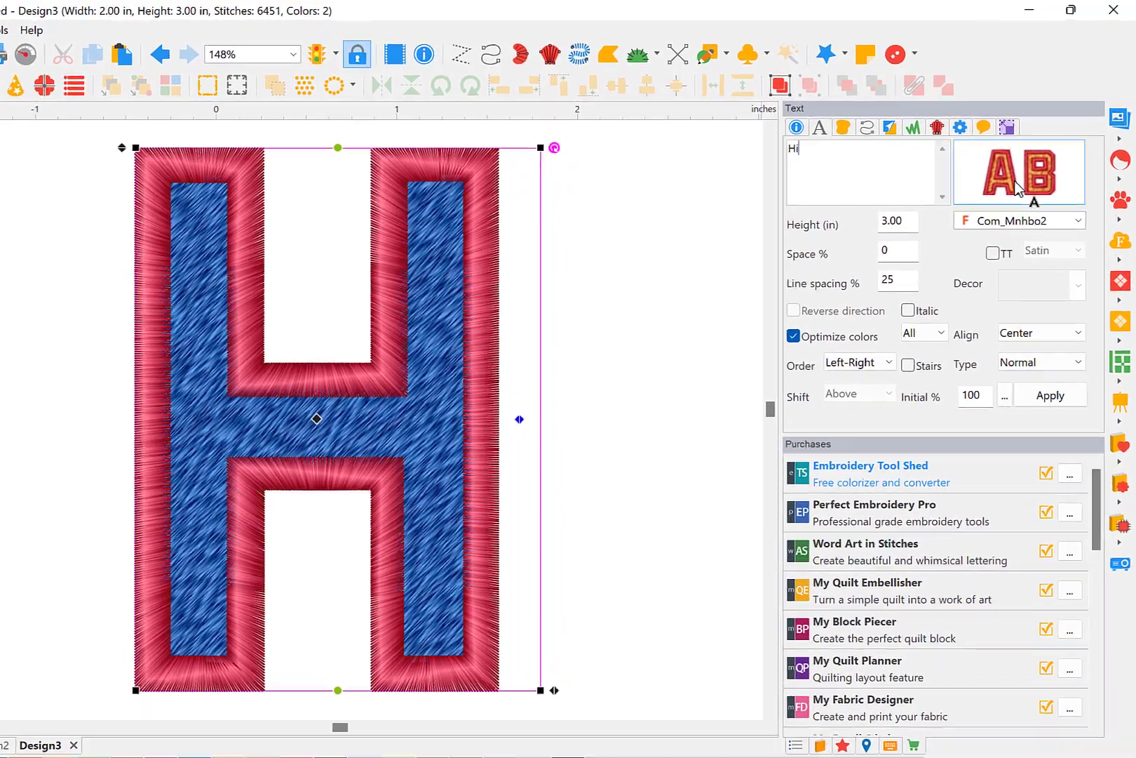
{"action": "mouse_move", "coordinate": [1038, 161]}
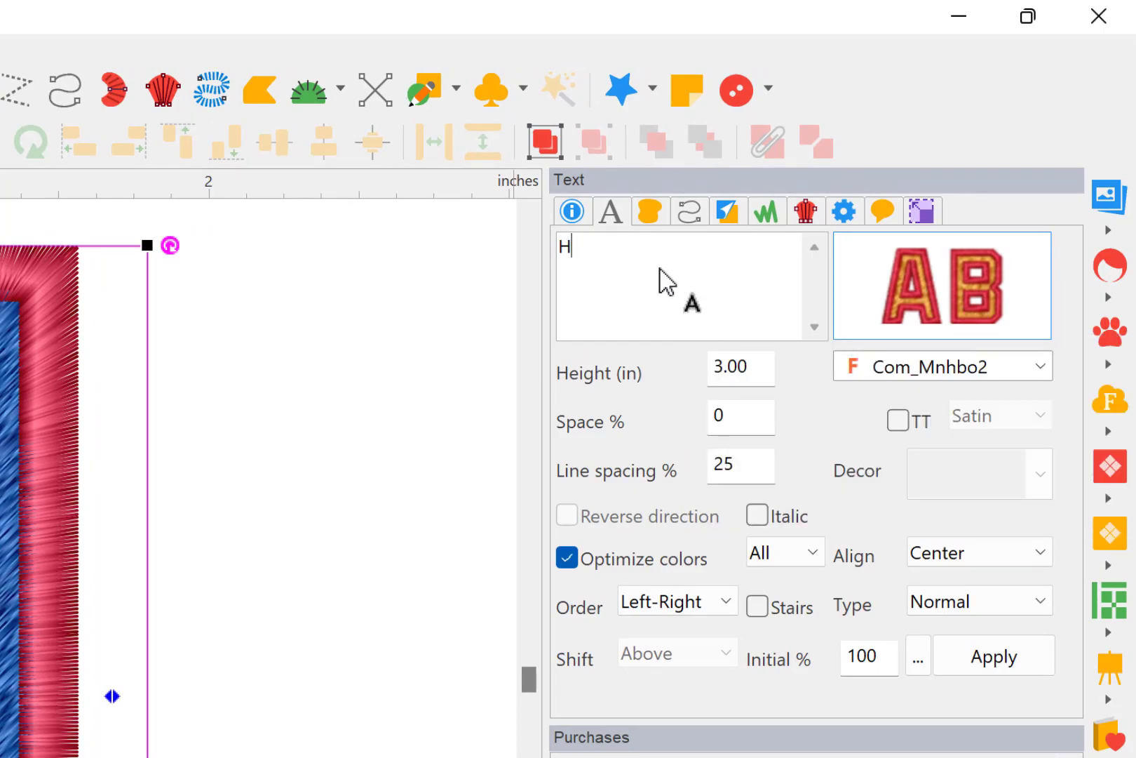
{"action": "left_click", "coordinate": [1000, 663]}
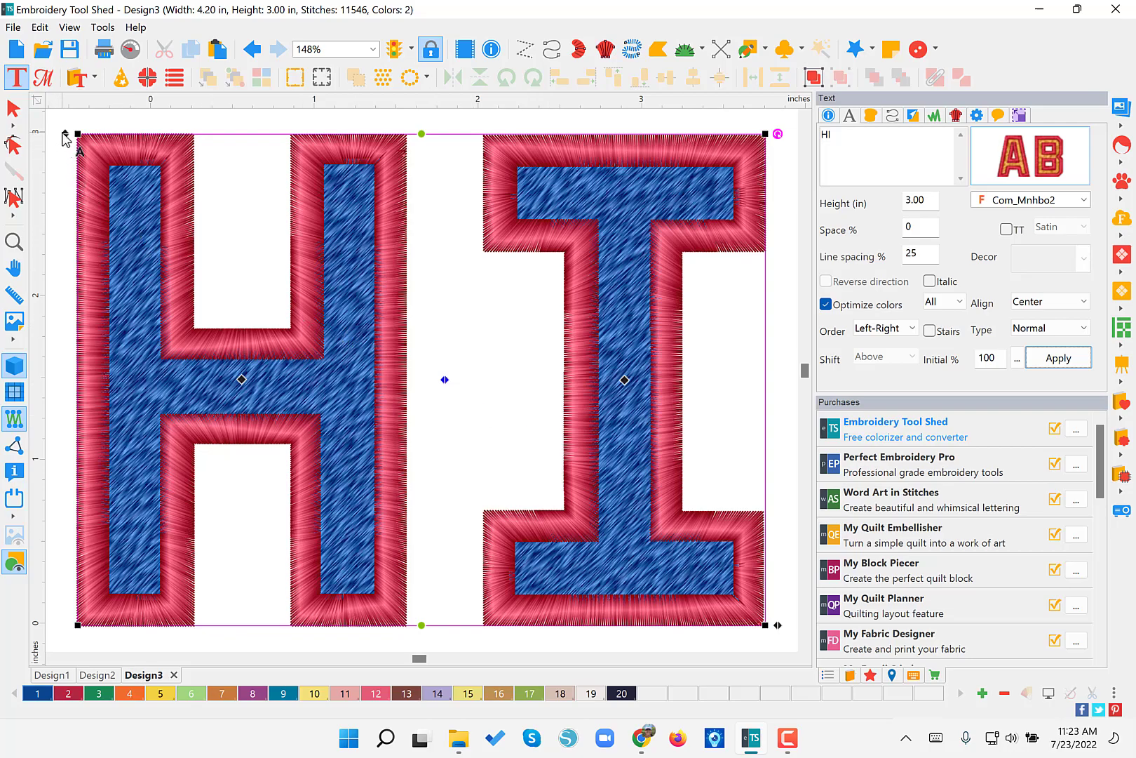
- Create another blank design, place a Com_Mnhbo2 letter A fitted to the screen, and show it in the 3D stitch view
{"action": "left_click", "coordinate": [16, 57]}
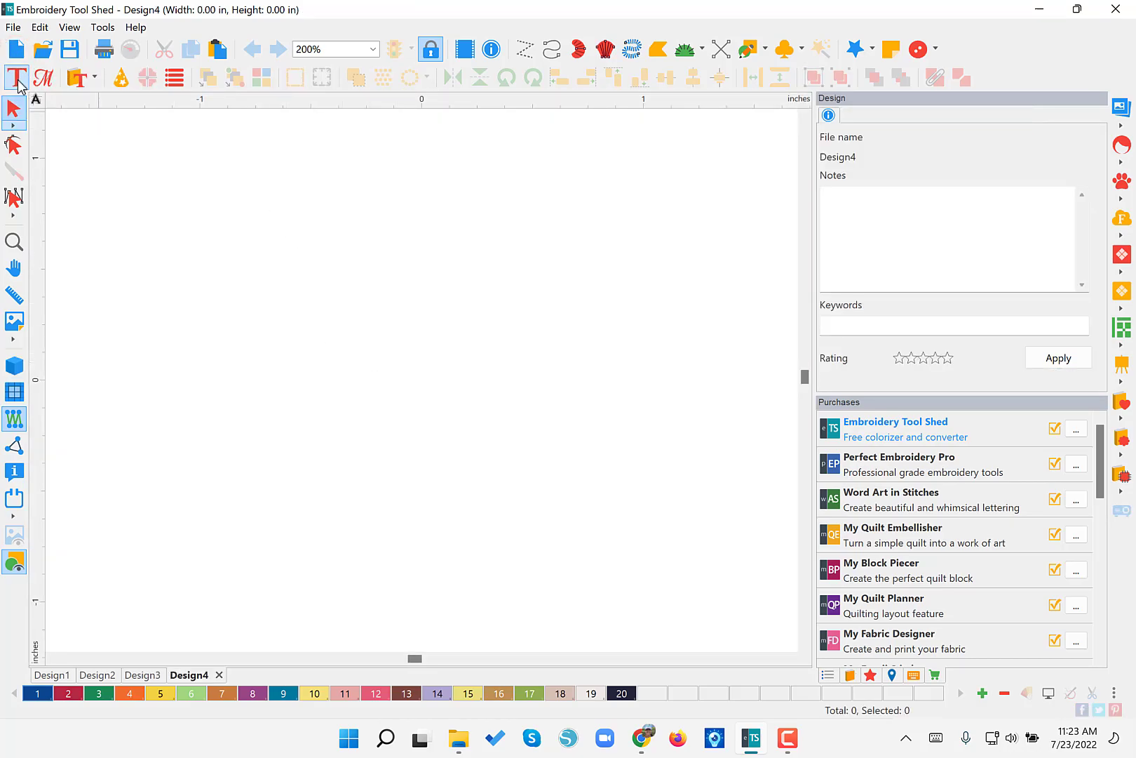
{"action": "left_click", "coordinate": [17, 78]}
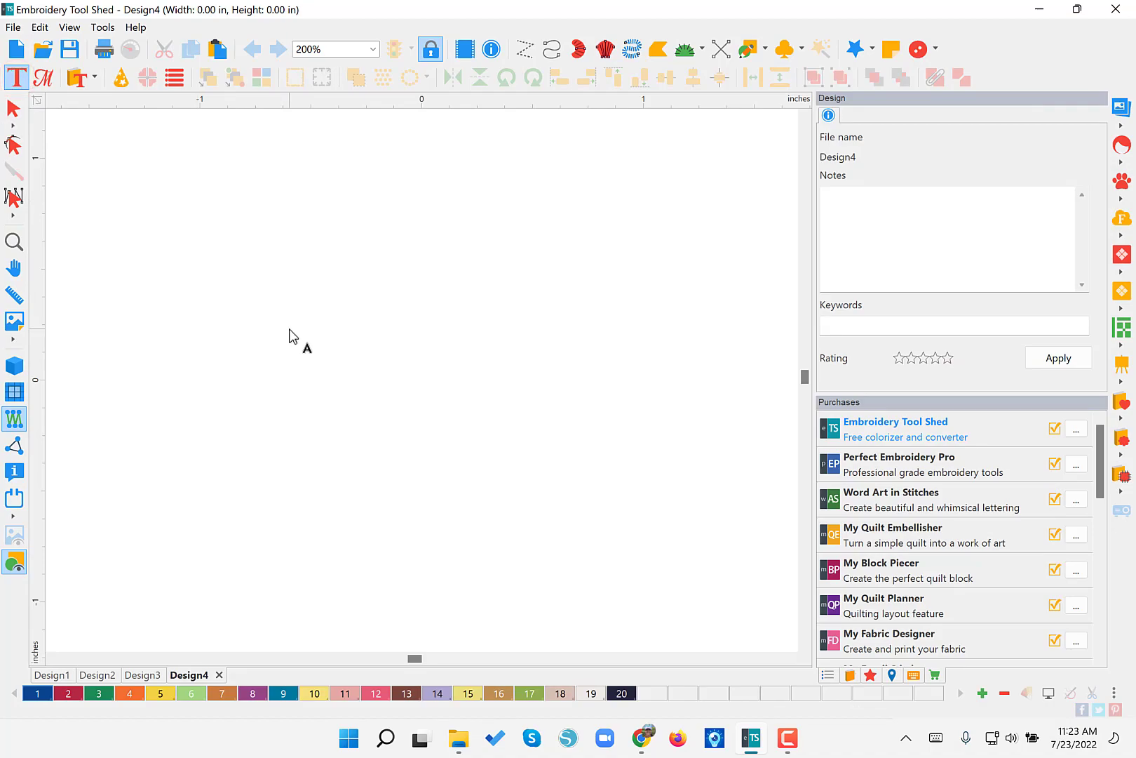
{"action": "left_click", "coordinate": [289, 329]}
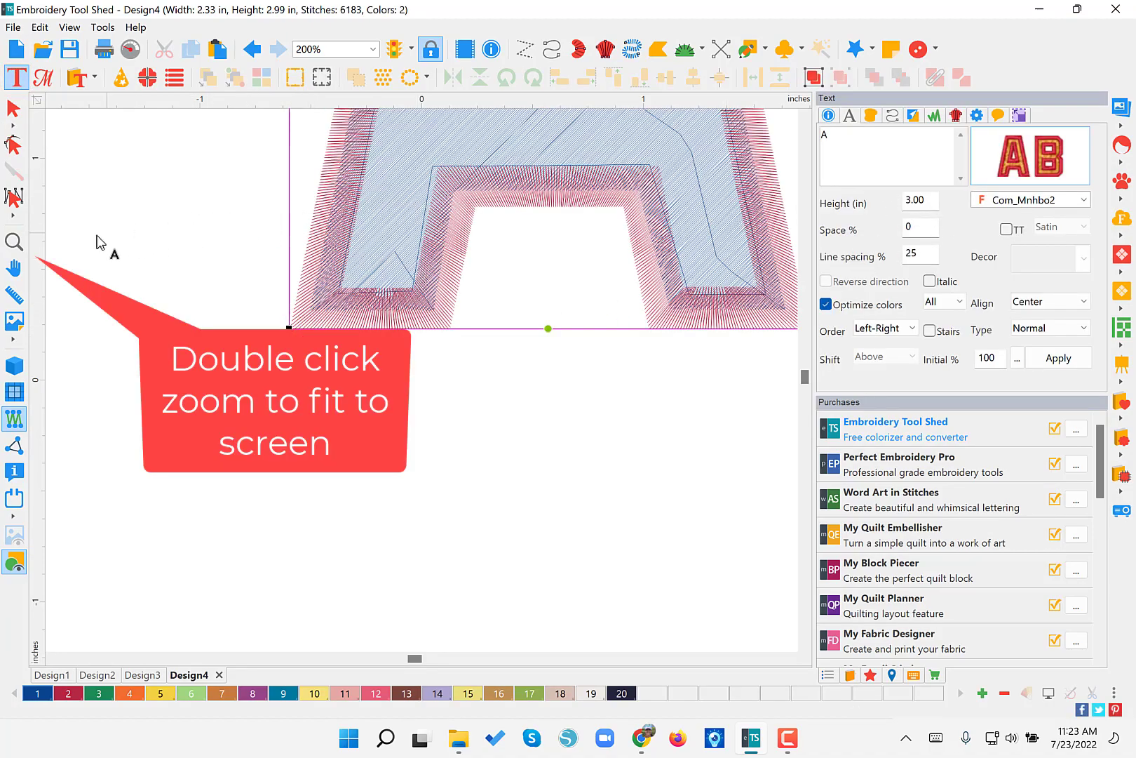
{"action": "double_click", "coordinate": [11, 242]}
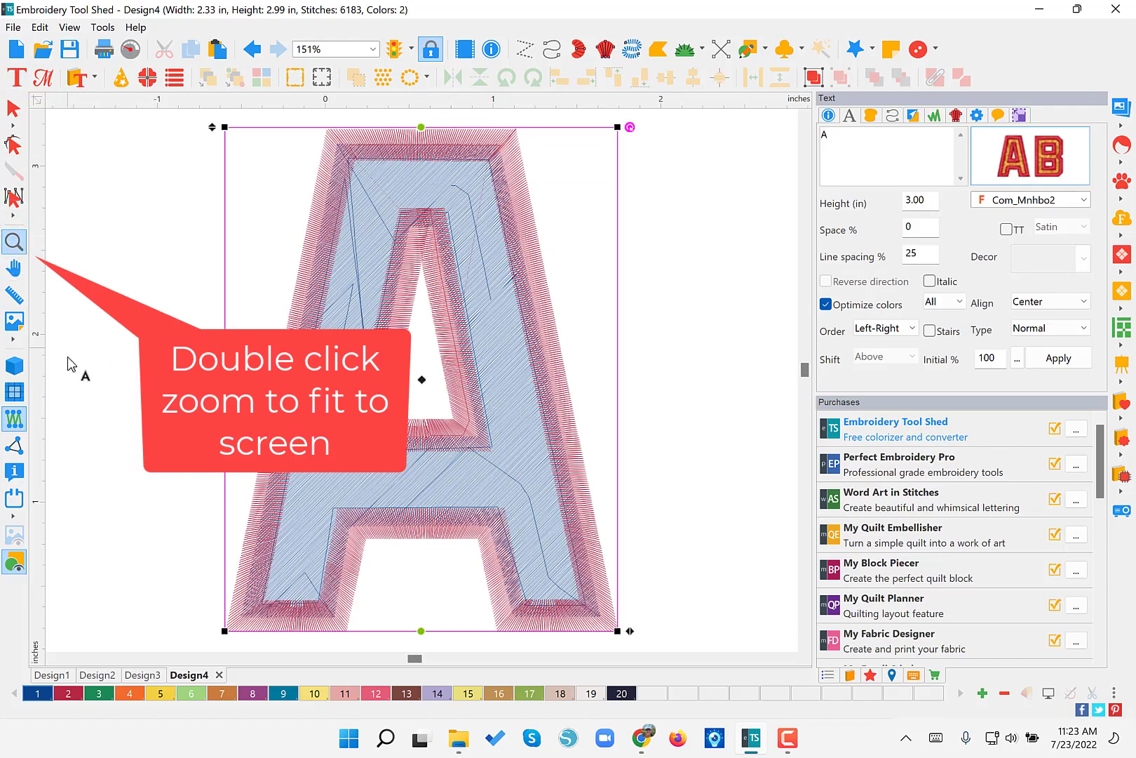
{"action": "left_click", "coordinate": [14, 366]}
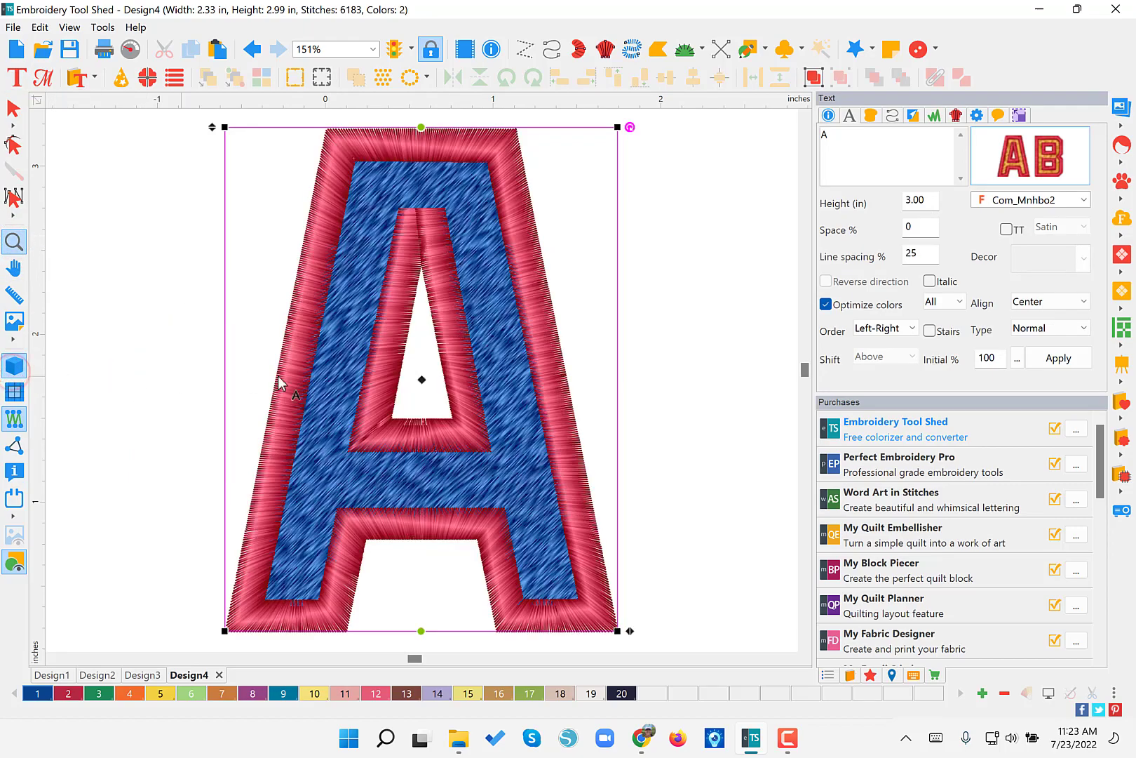
- Change the letter A's font to Fiction Applique from the font catalog
{"action": "left_click", "coordinate": [1031, 174]}
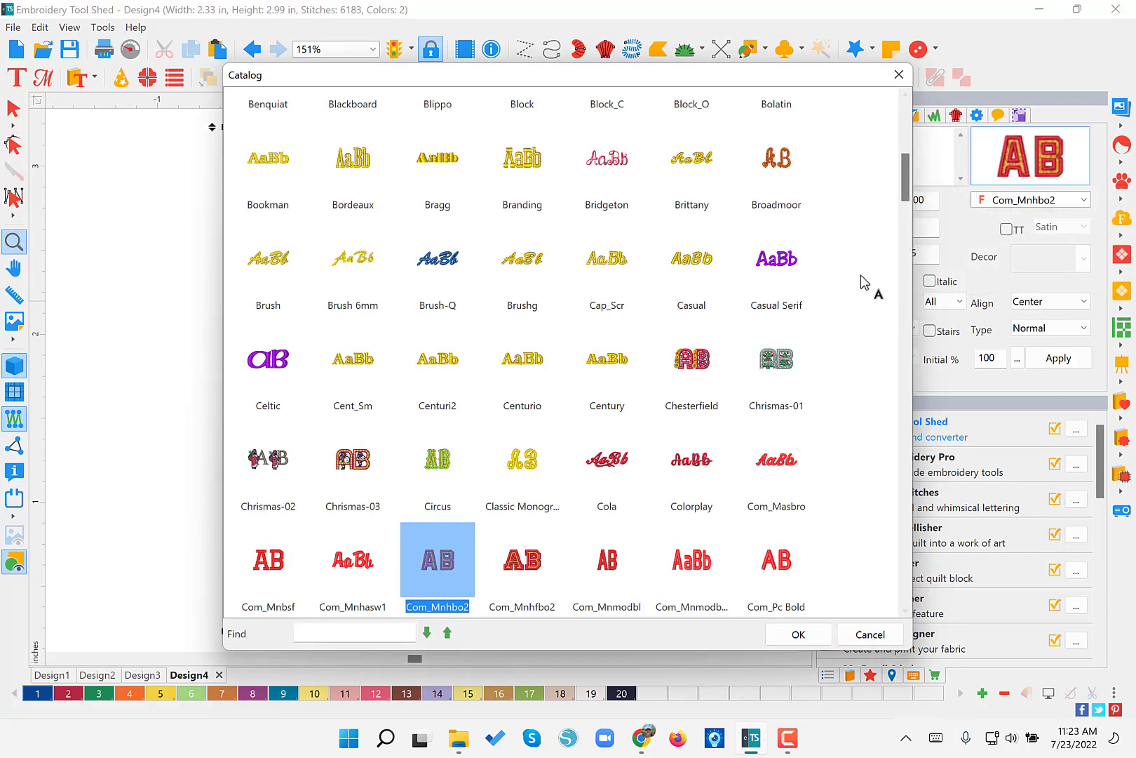
{"action": "mouse_move", "coordinate": [904, 175]}
{"action": "left_mouse_down"}
{"action": "mouse_move", "coordinate": [870, 349]}
{"action": "mouse_move", "coordinate": [878, 590]}
{"action": "left_mouse_up"}
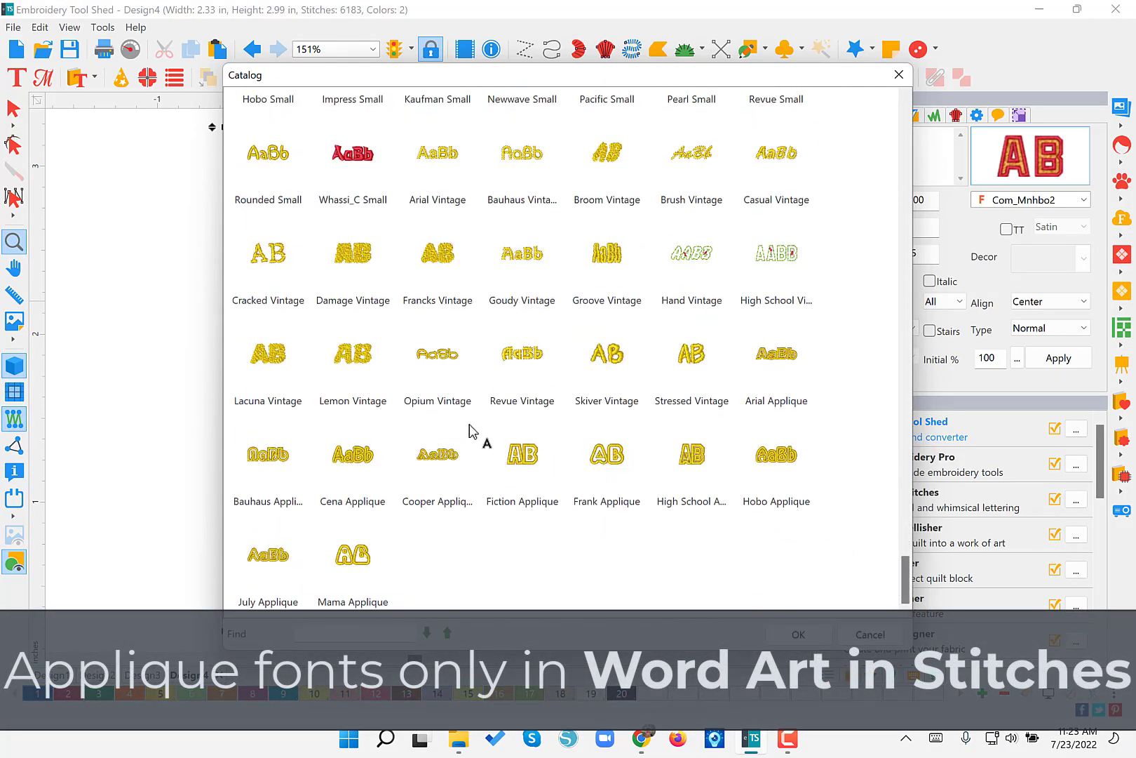
{"action": "left_click", "coordinate": [530, 468]}
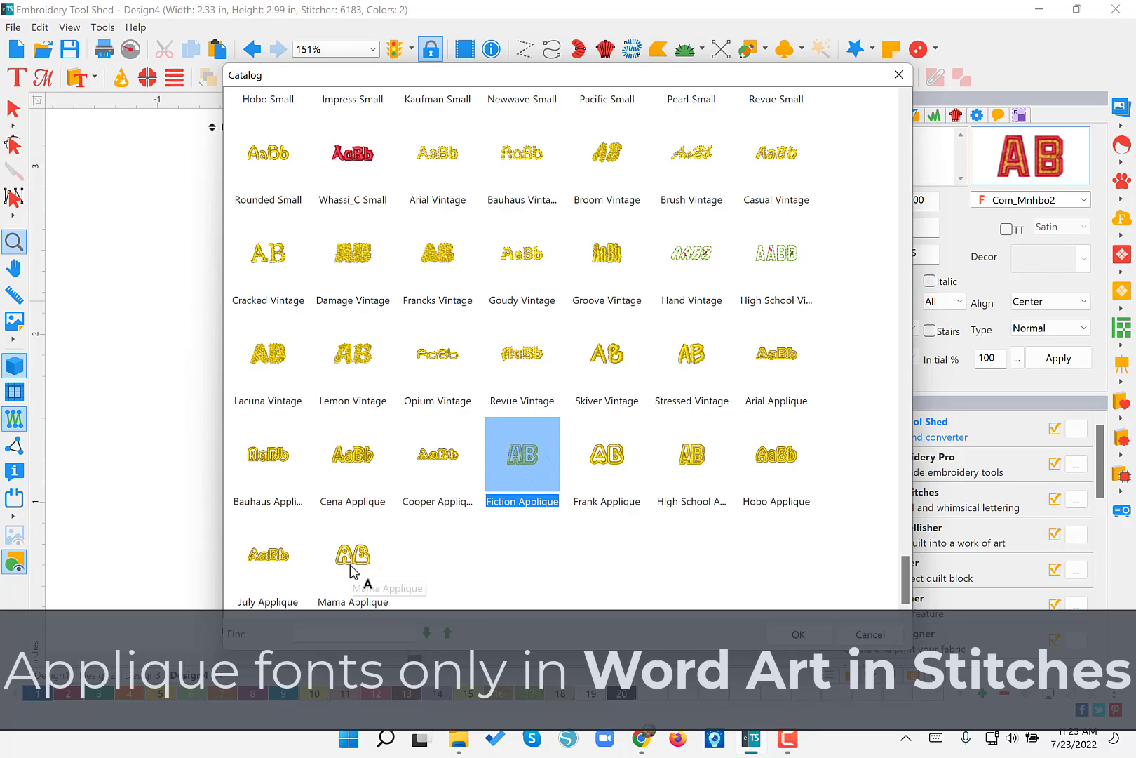
{"action": "double_click", "coordinate": [519, 459]}
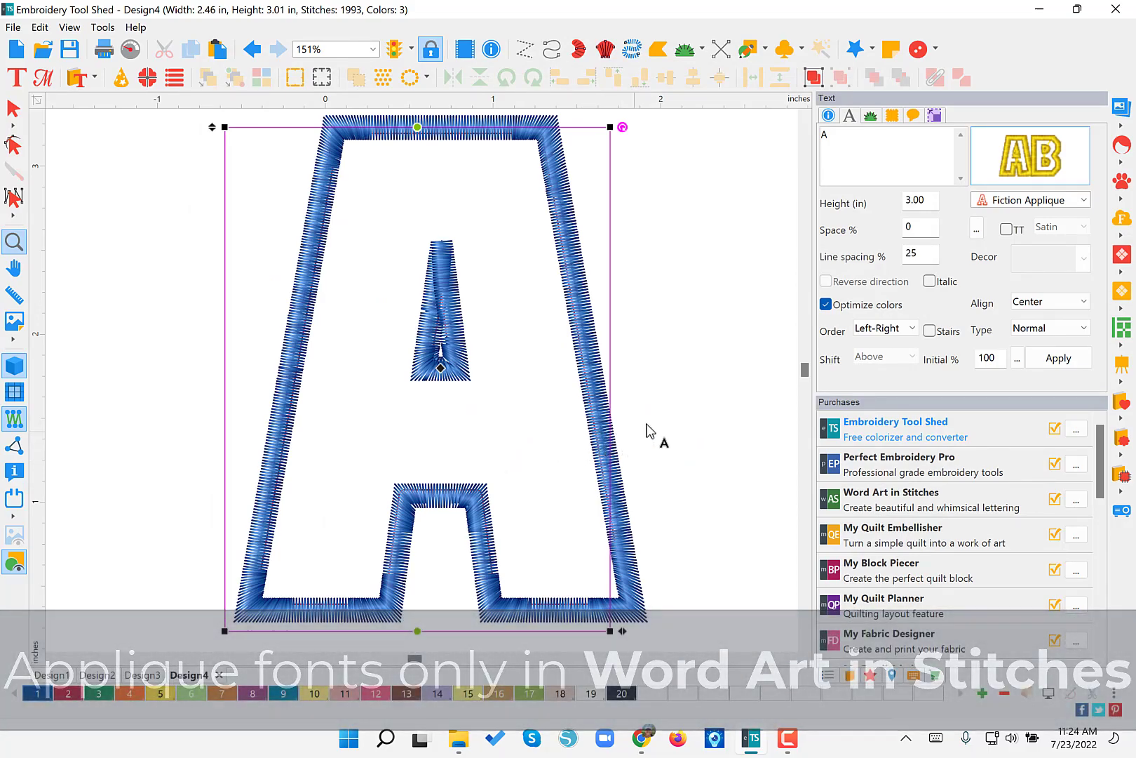
{"action": "left_click", "coordinate": [1013, 203]}
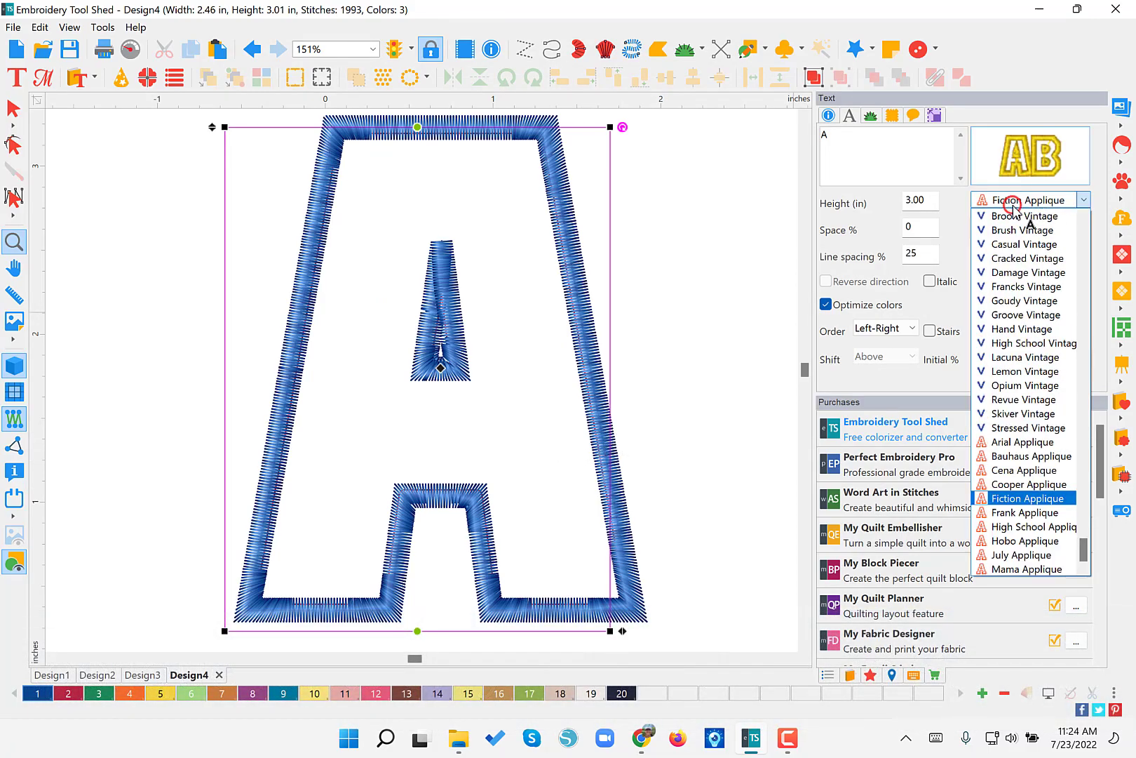
{"action": "left_click", "coordinate": [651, 268]}
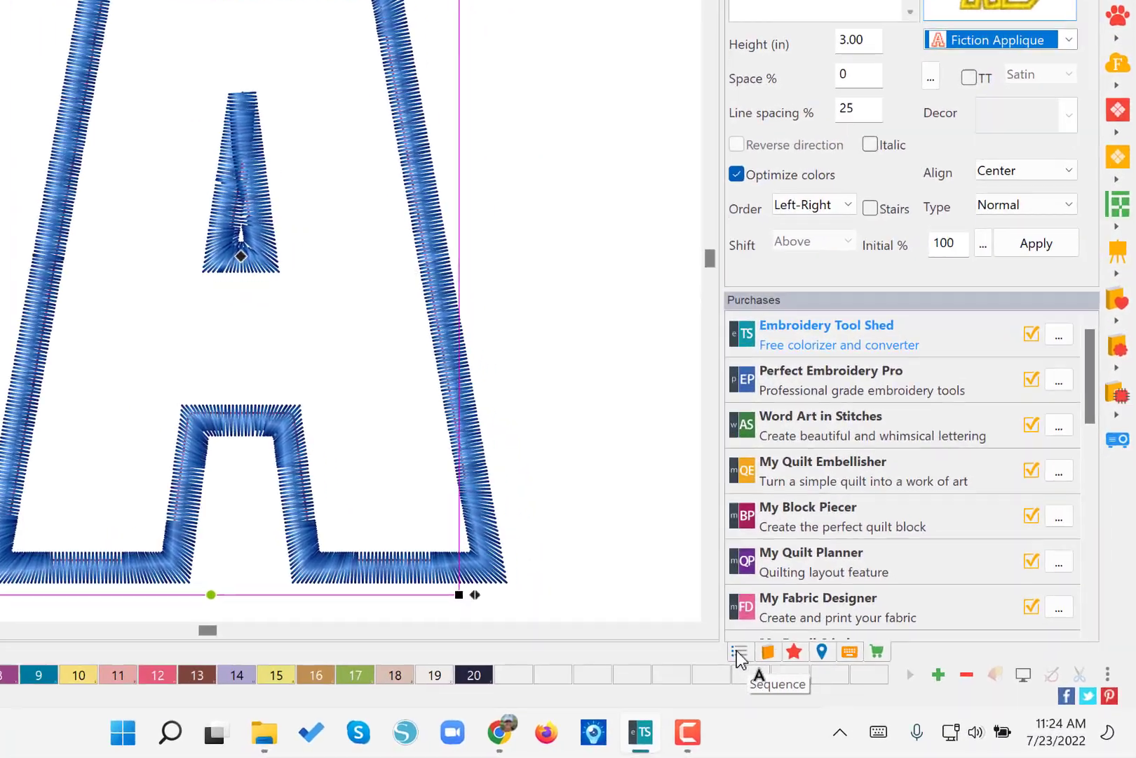
- Select the text object in the design's sequence list, replace the letter A with "B" and apply it
{"action": "left_click", "coordinate": [831, 677]}
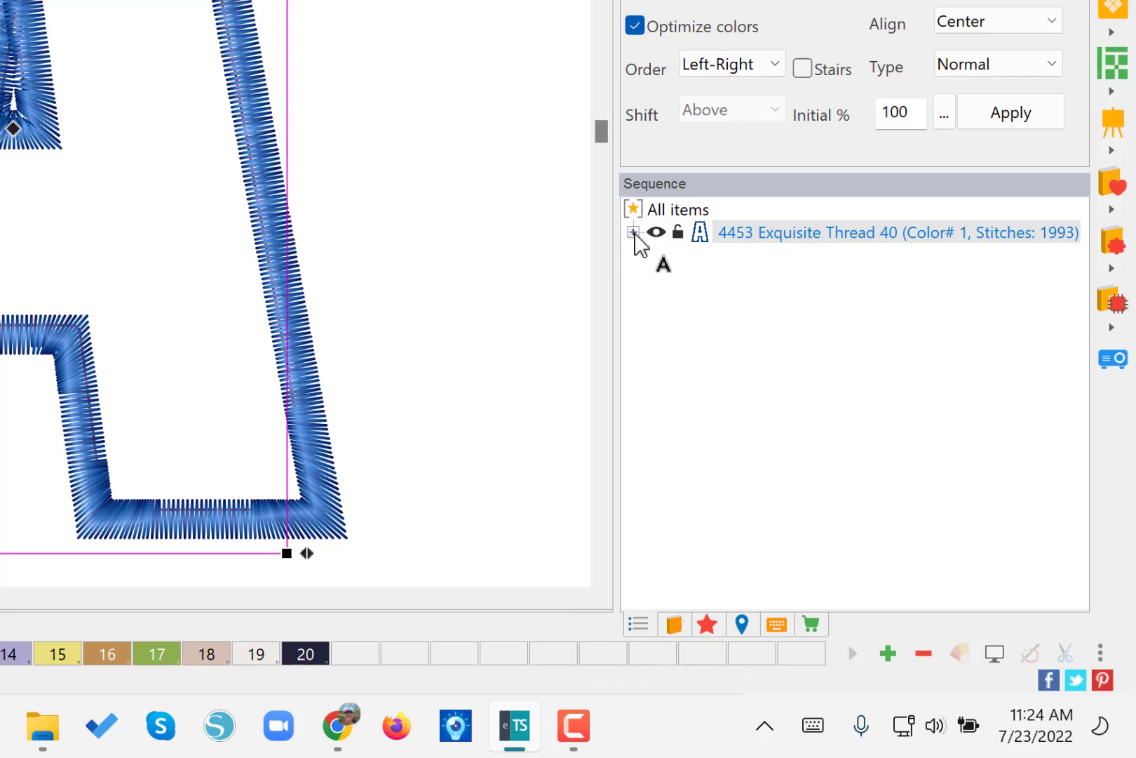
{"action": "left_click", "coordinate": [634, 233]}
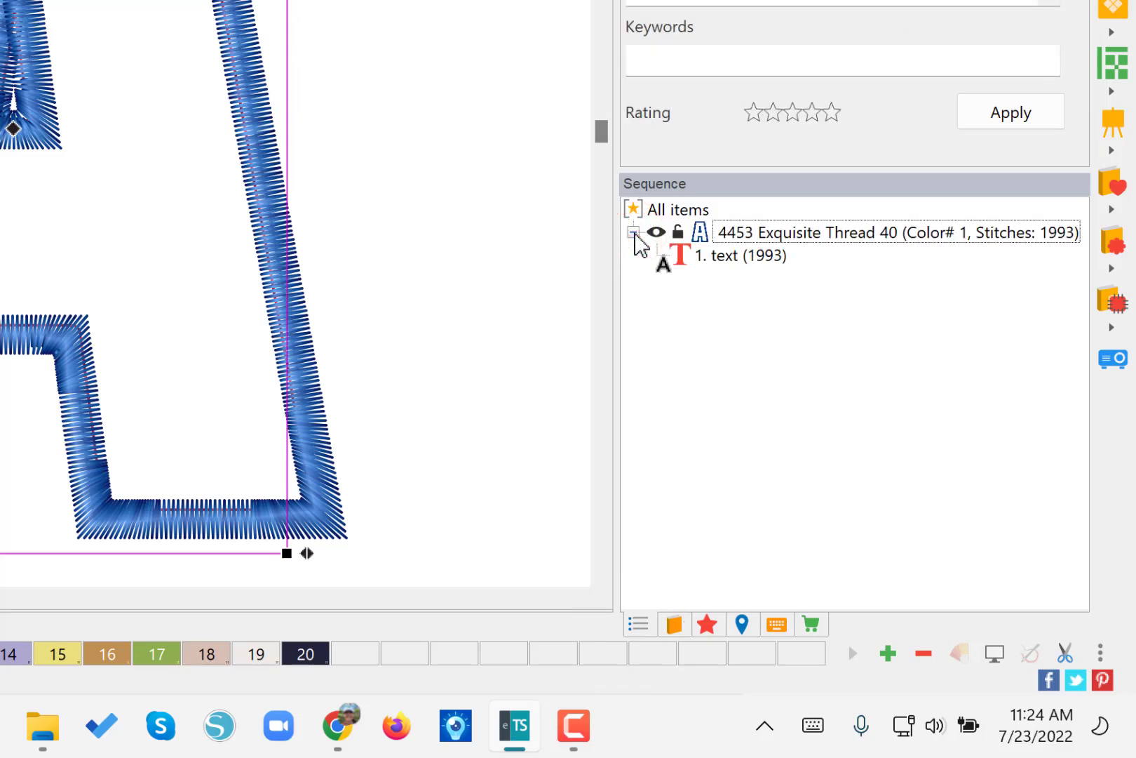
{"action": "left_click", "coordinate": [734, 267]}
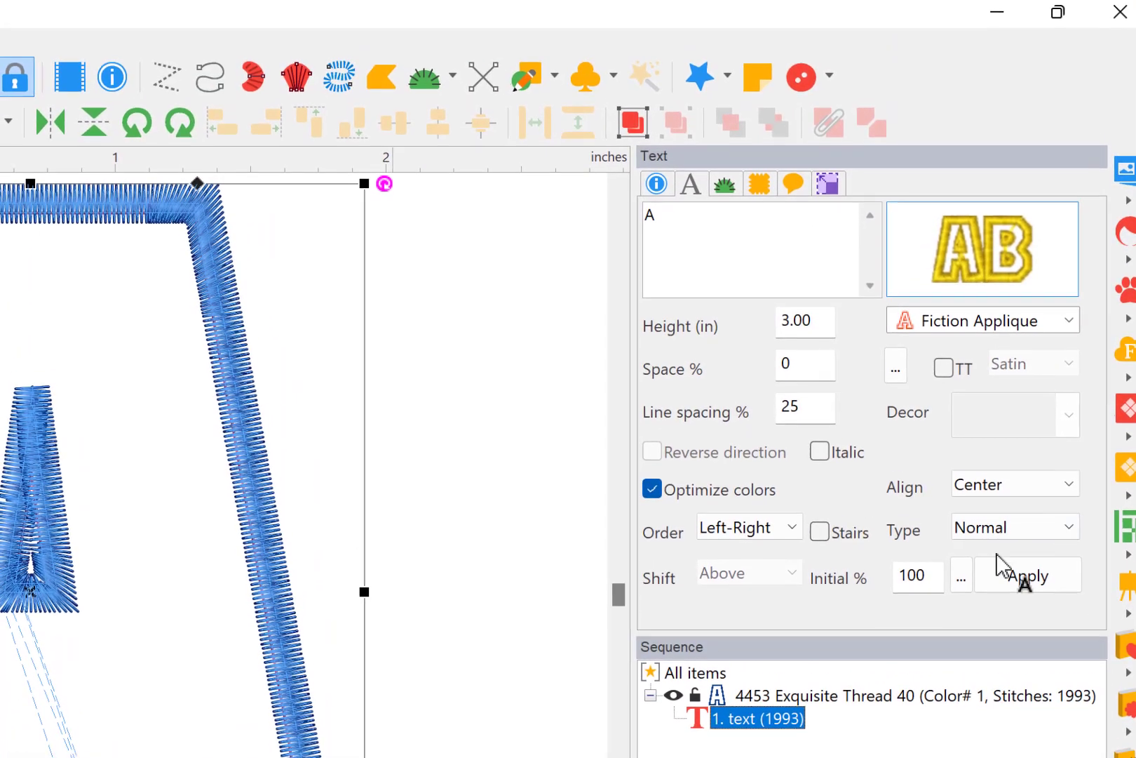
{"action": "left_click", "coordinate": [724, 243]}
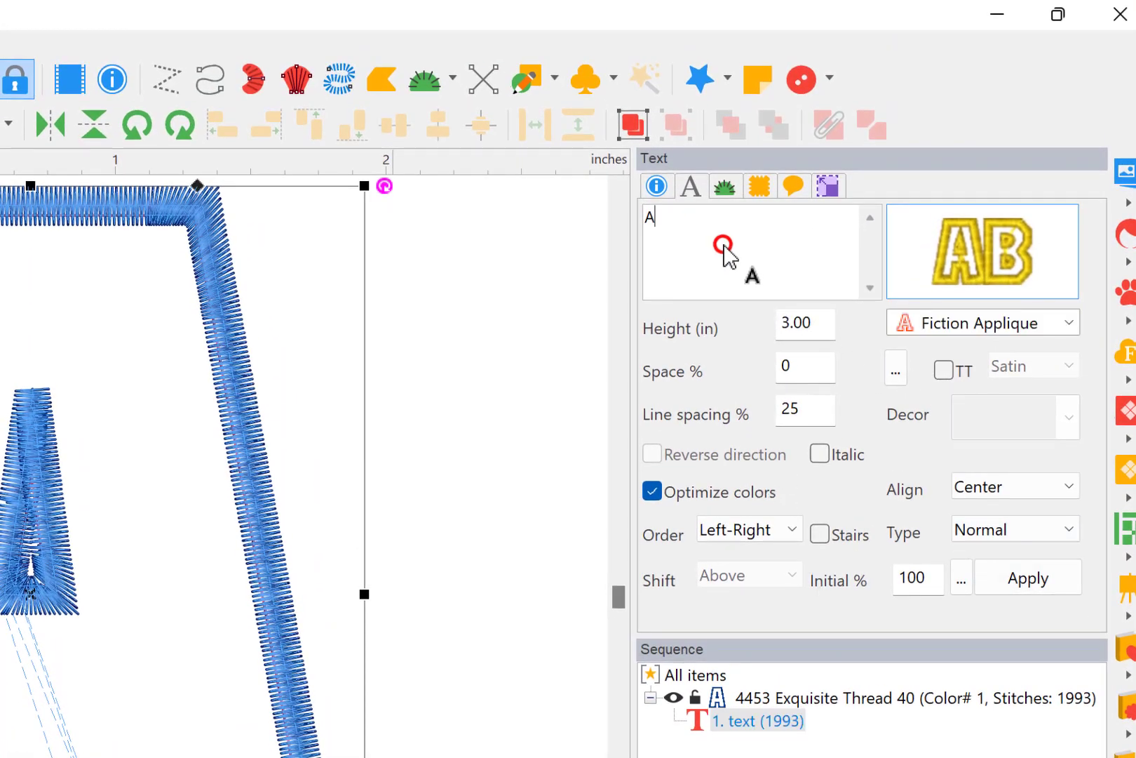
{"action": "key", "text": "BackSpace"}
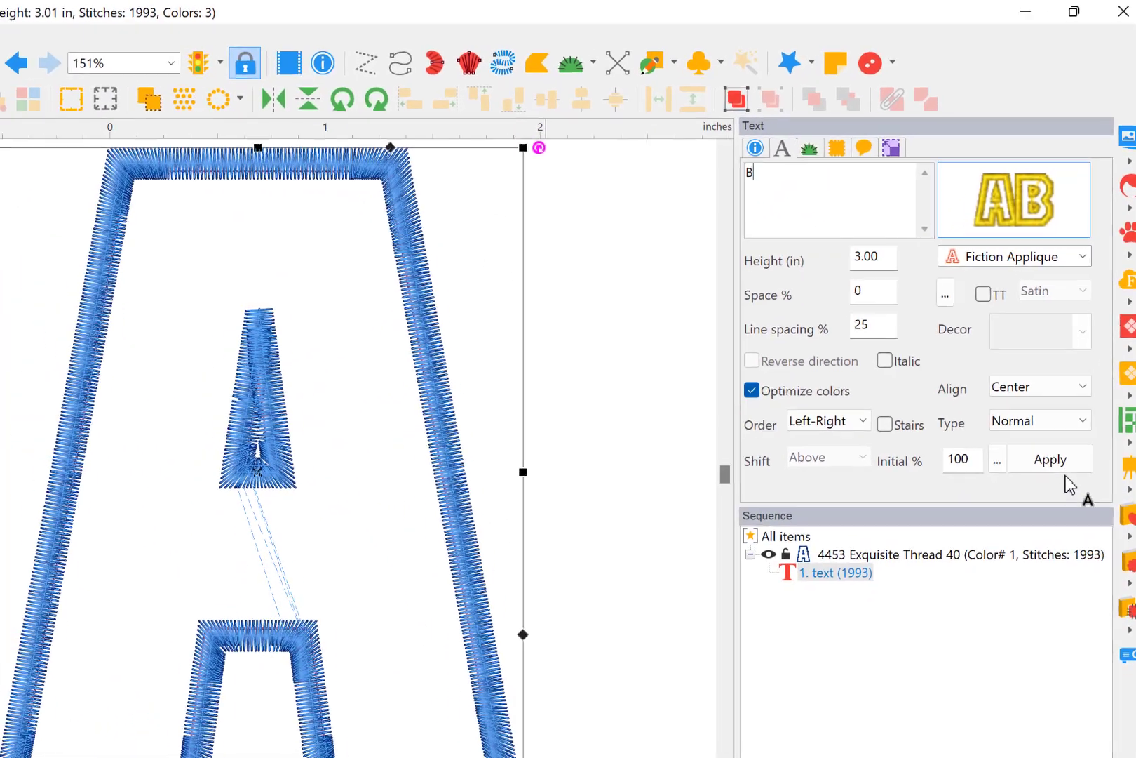
{"action": "left_click", "coordinate": [1044, 582]}
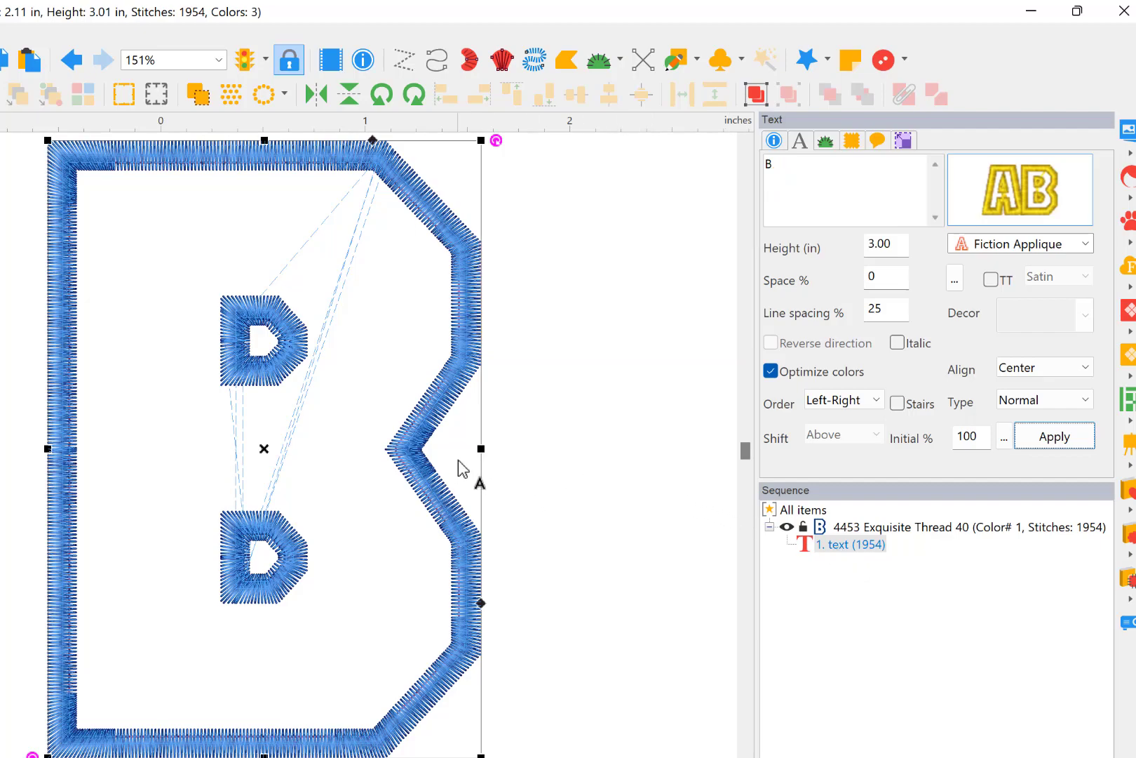
- Break up the letter B's text object with Break Up Text
{"action": "left_click", "coordinate": [836, 550]}
{"action": "left_click", "coordinate": [839, 548]}
{"action": "left_click", "coordinate": [839, 549]}
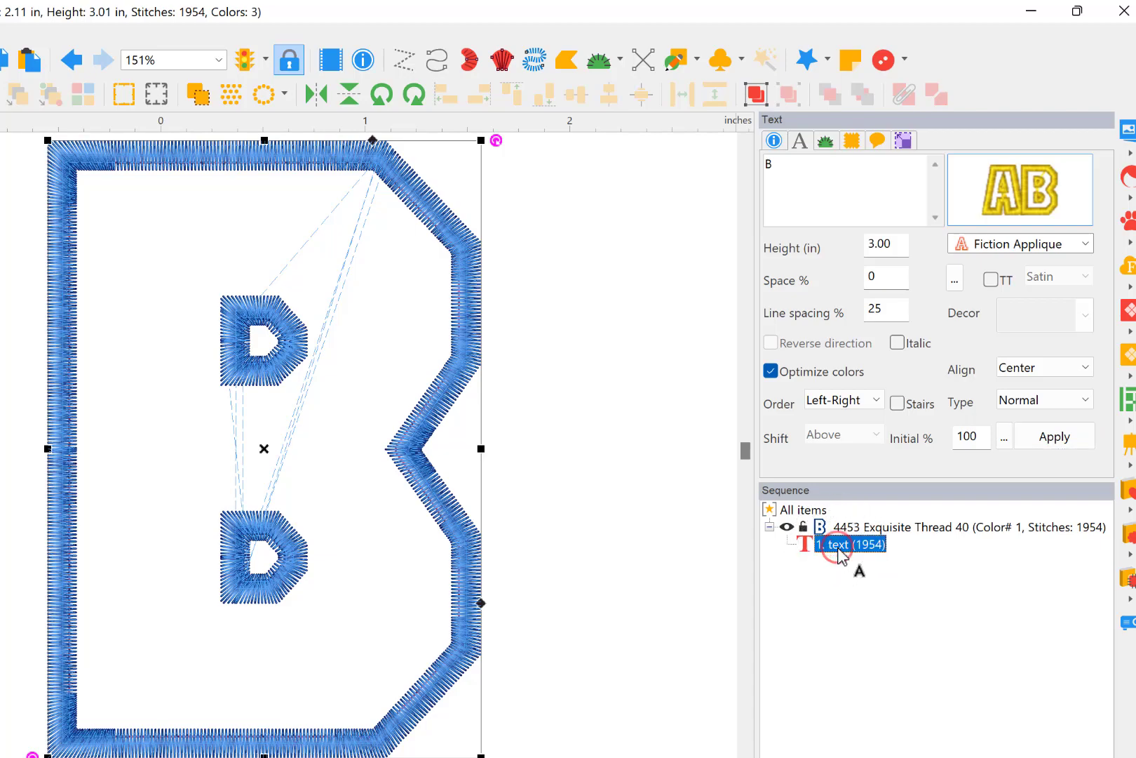
{"action": "right_click", "coordinate": [839, 549]}
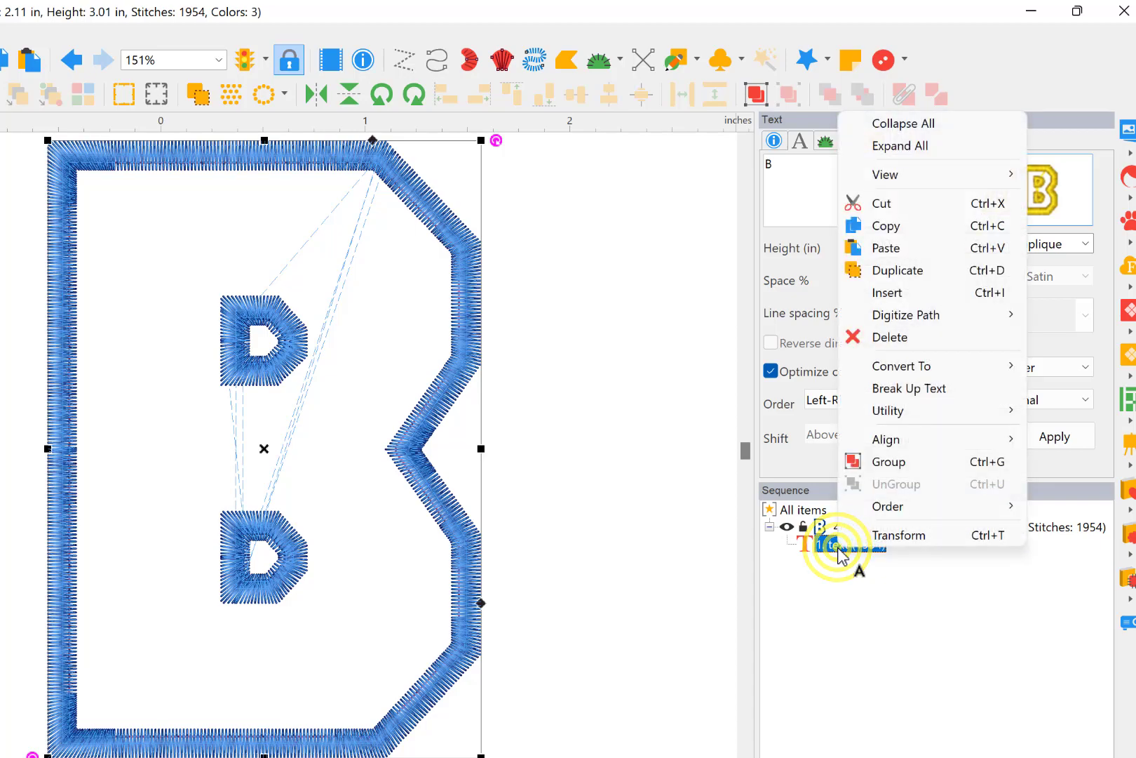
{"action": "left_click", "coordinate": [955, 389]}
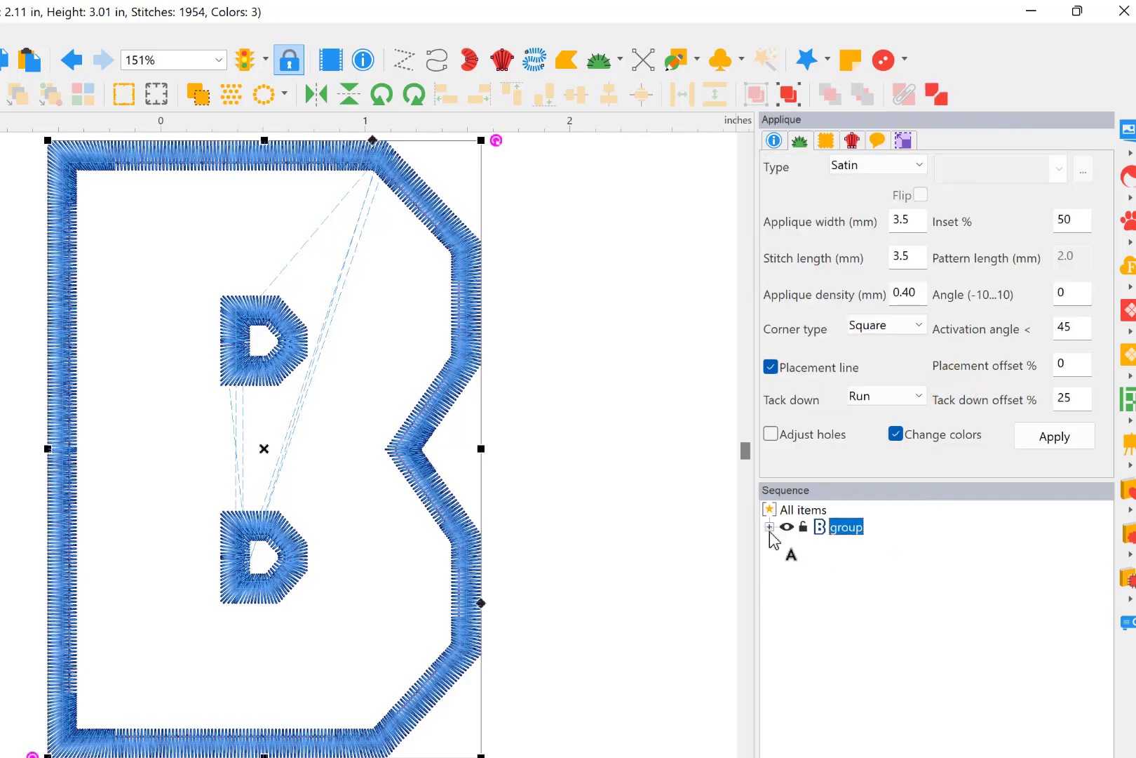
- Expand the resulting group down to its applique object and separate that object with Break Up Path
{"action": "left_click", "coordinate": [769, 527]}
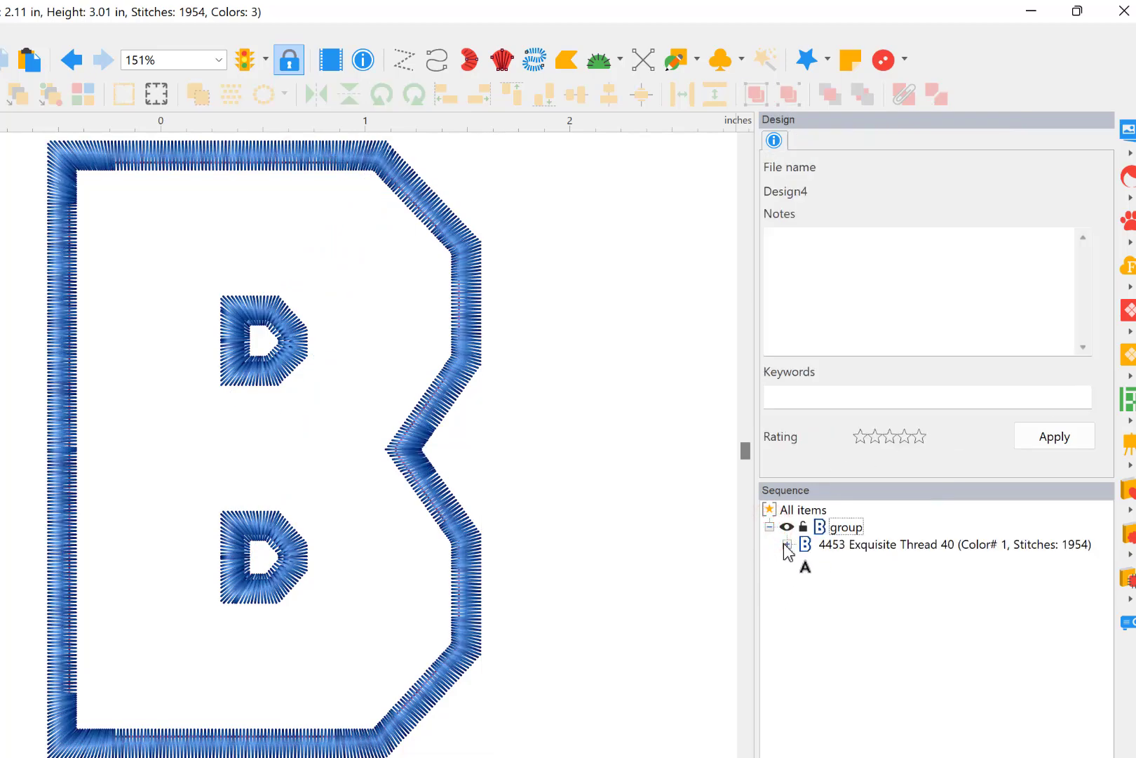
{"action": "left_click", "coordinate": [786, 545]}
{"action": "left_click", "coordinate": [872, 561]}
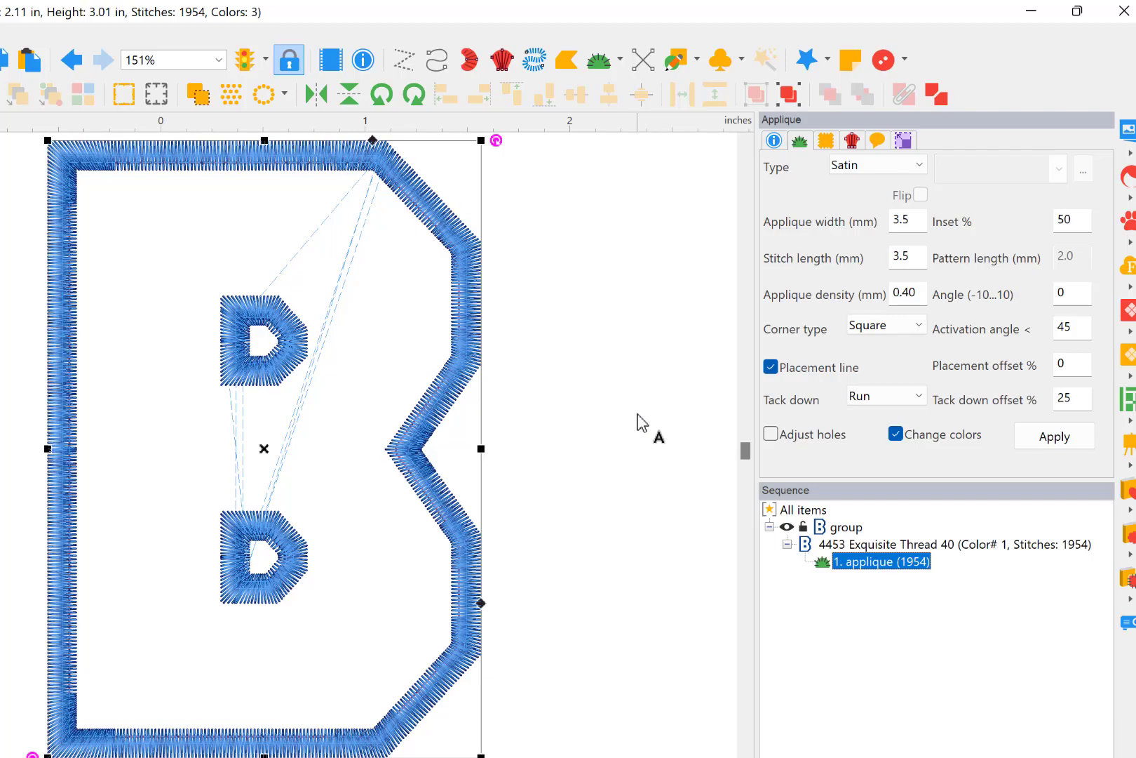
{"action": "left_click", "coordinate": [862, 568]}
{"action": "left_click", "coordinate": [863, 568]}
{"action": "right_click", "coordinate": [860, 569]}
{"action": "left_click", "coordinate": [858, 567]}
{"action": "left_click", "coordinate": [837, 564]}
{"action": "right_click", "coordinate": [838, 561]}
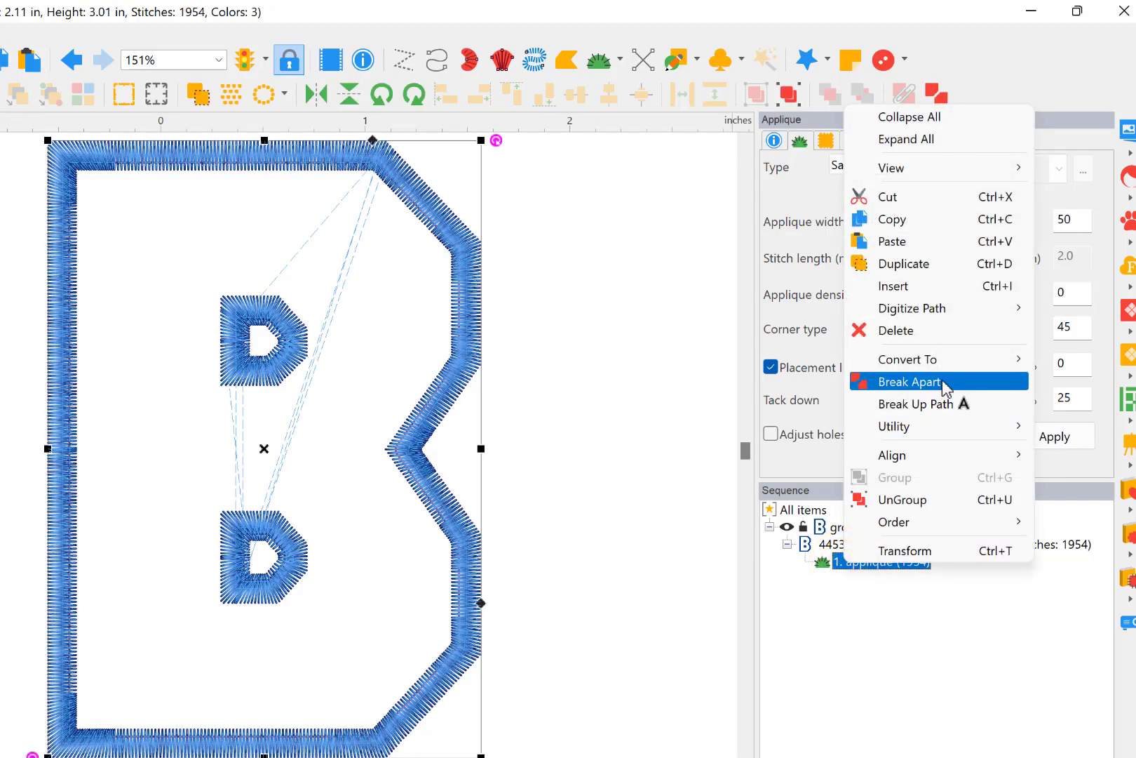
{"action": "left_click", "coordinate": [976, 404]}
- Expand the first thread entry to show its run path and ungroup the letter B's separated paths
{"action": "left_click", "coordinate": [839, 544]}
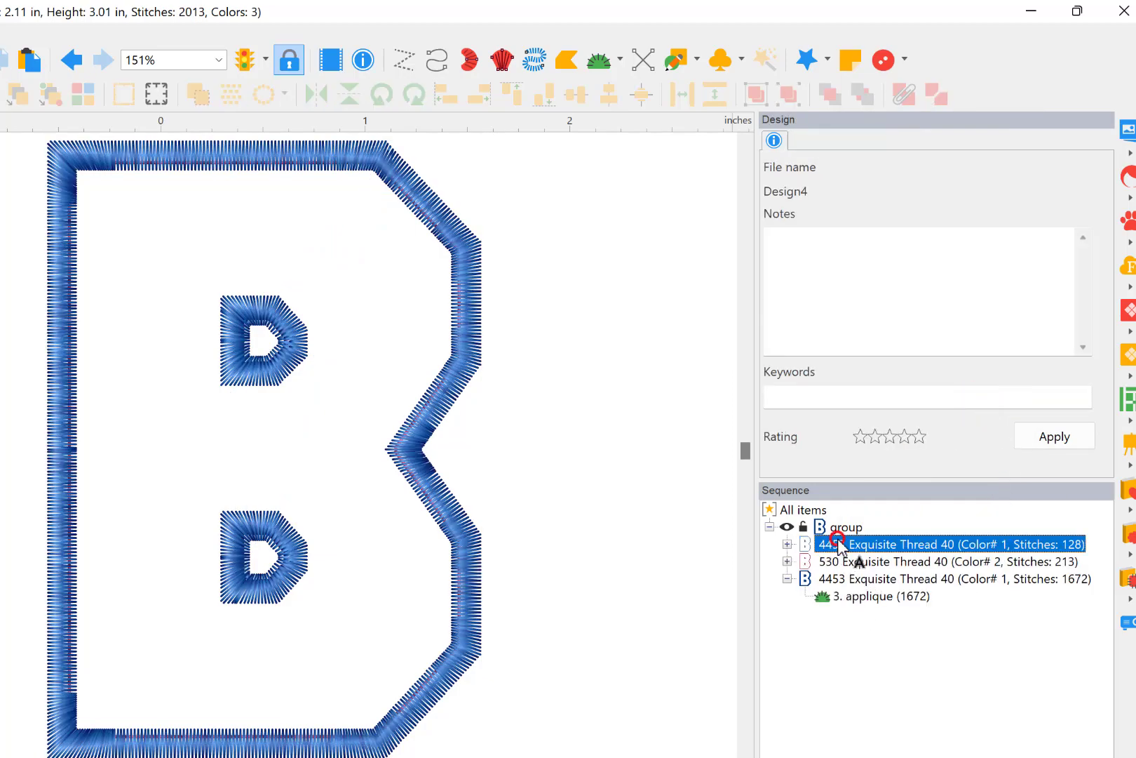
{"action": "key", "text": "ctrl+a"}
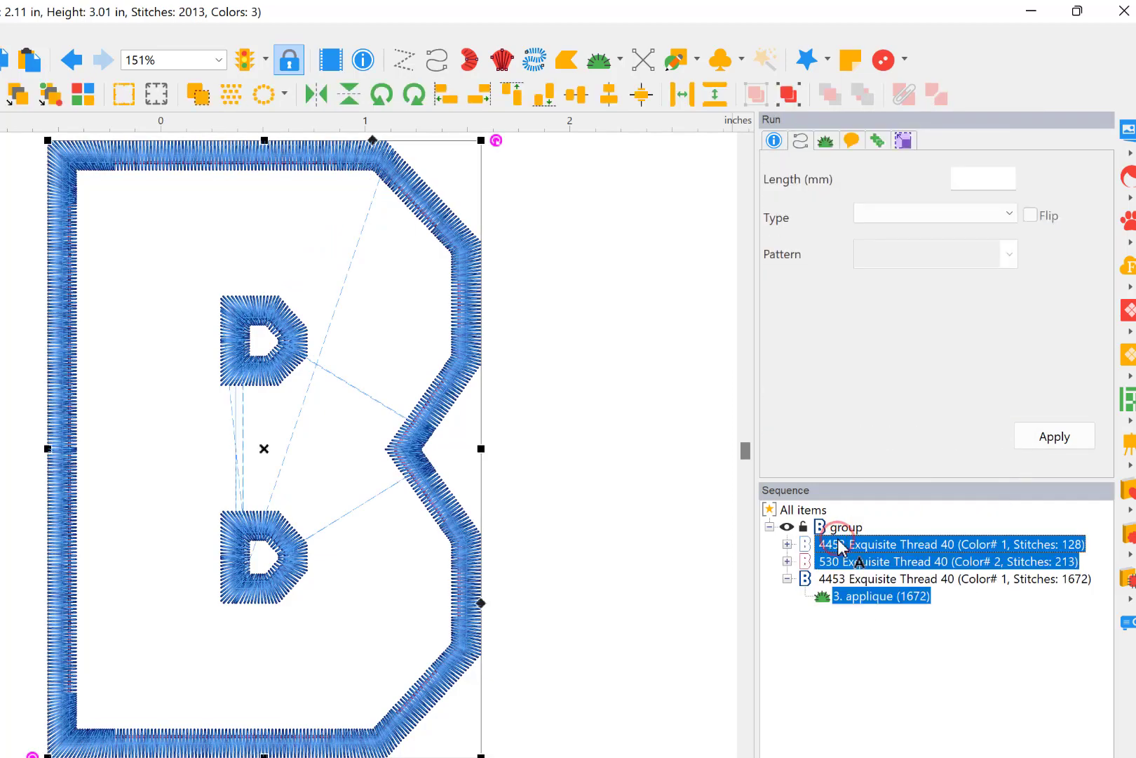
{"action": "left_click", "coordinate": [859, 587]}
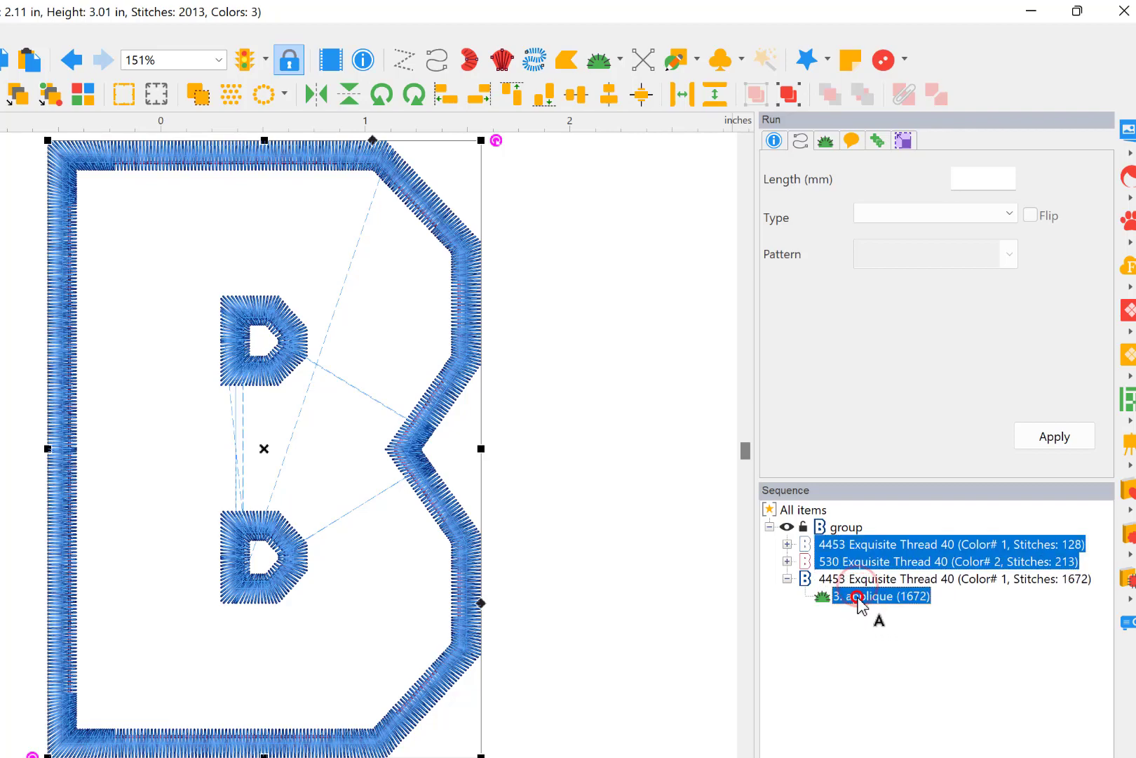
{"action": "left_click", "coordinate": [787, 544]}
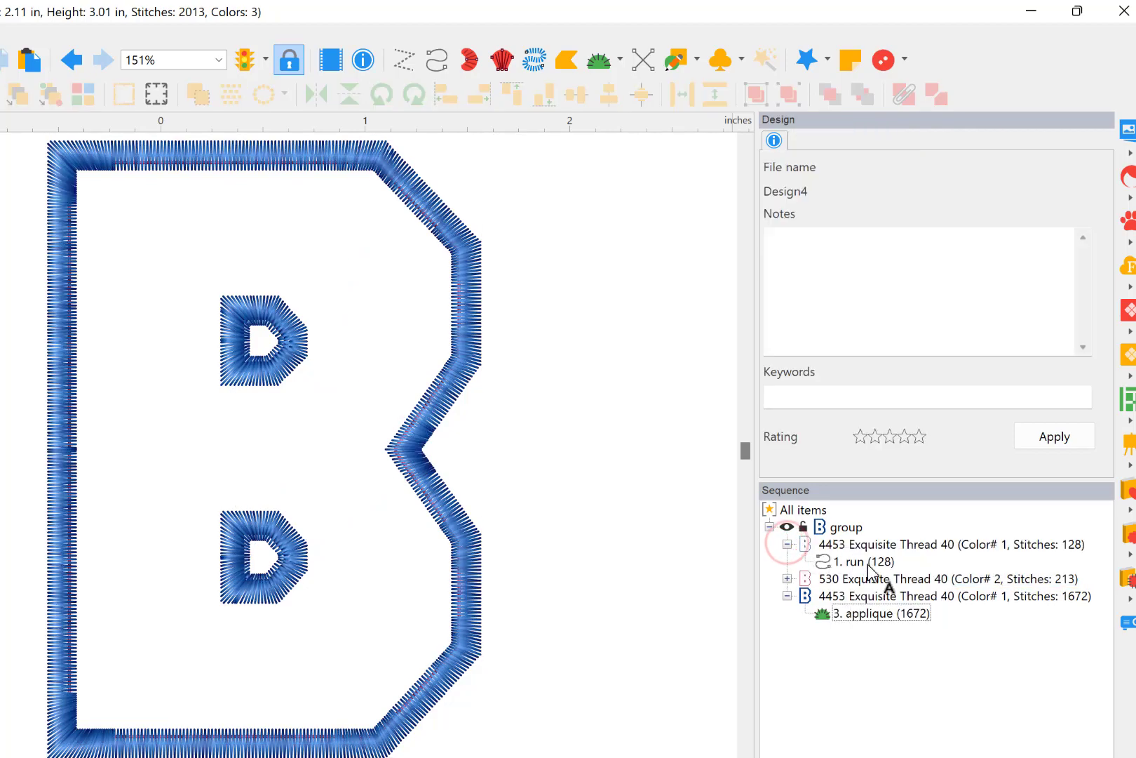
{"action": "left_click", "coordinate": [862, 563]}
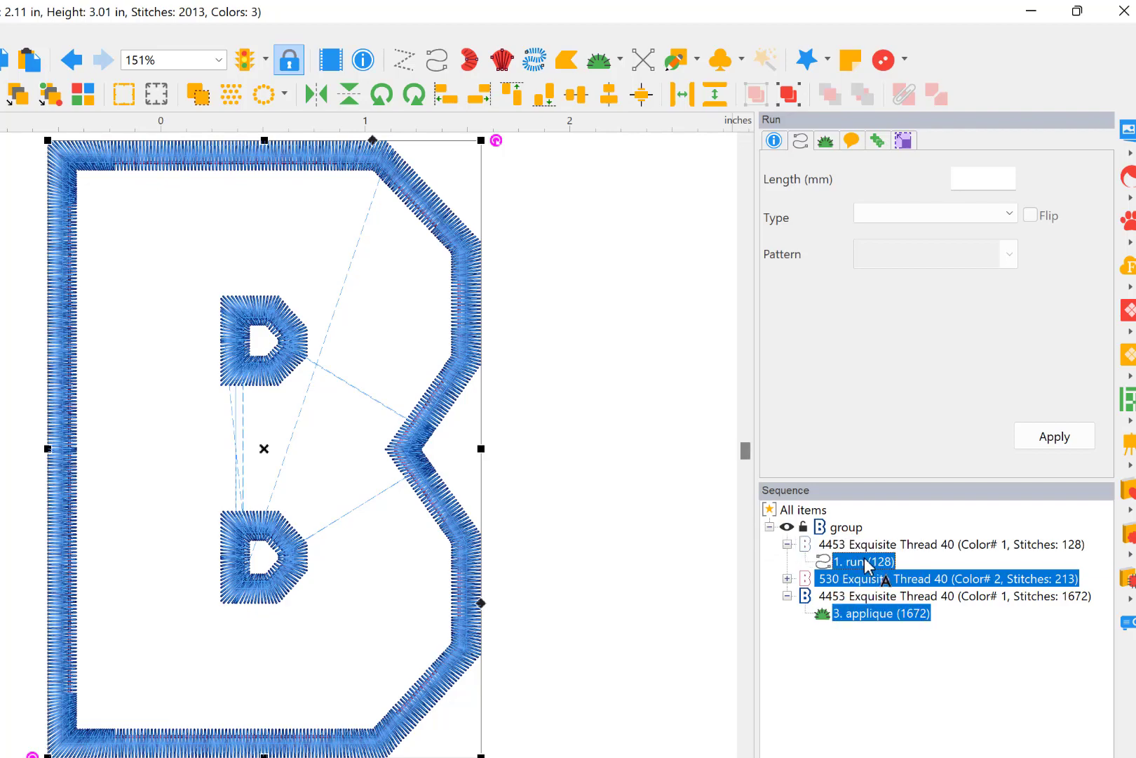
{"action": "left_click", "coordinate": [991, 742]}
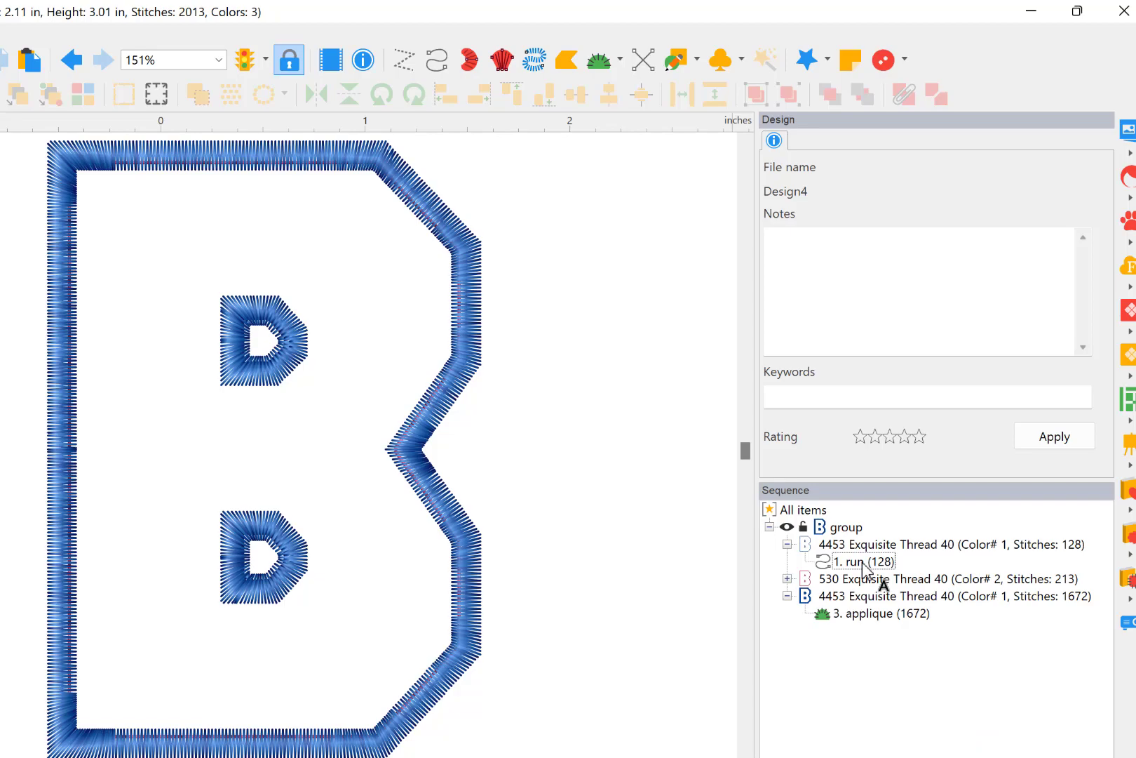
{"action": "left_click", "coordinate": [847, 528]}
{"action": "right_click", "coordinate": [849, 528]}
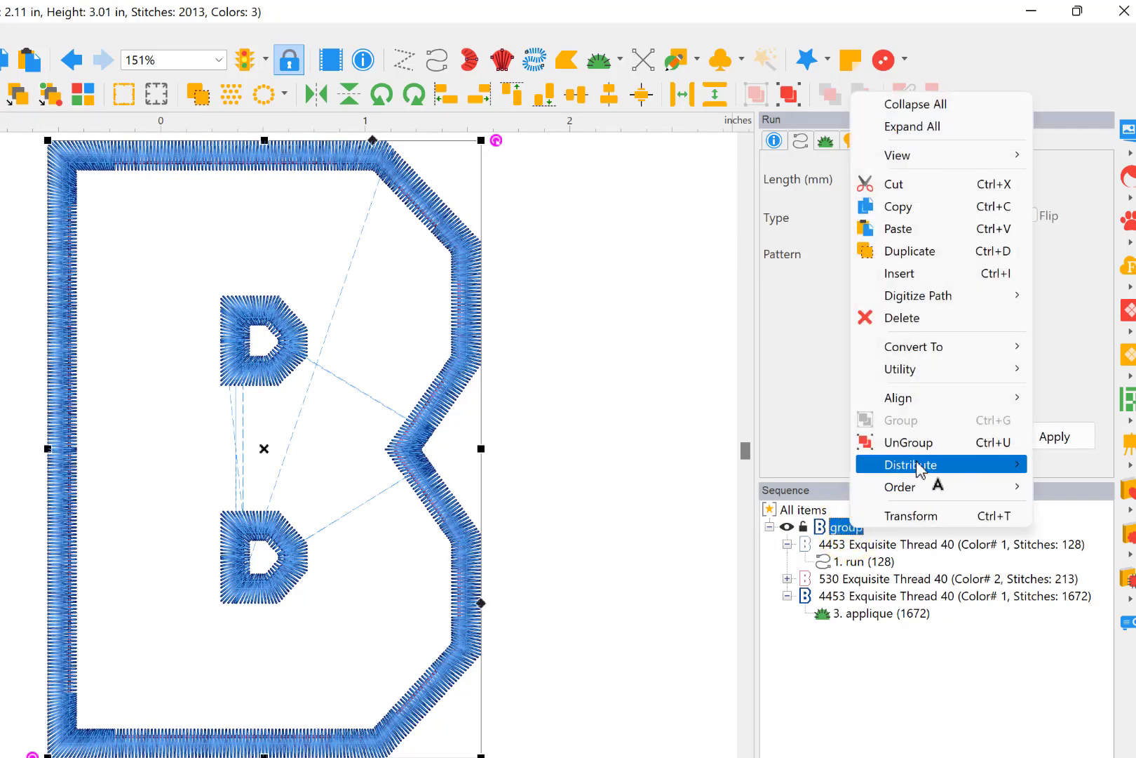
{"action": "left_click", "coordinate": [920, 444]}
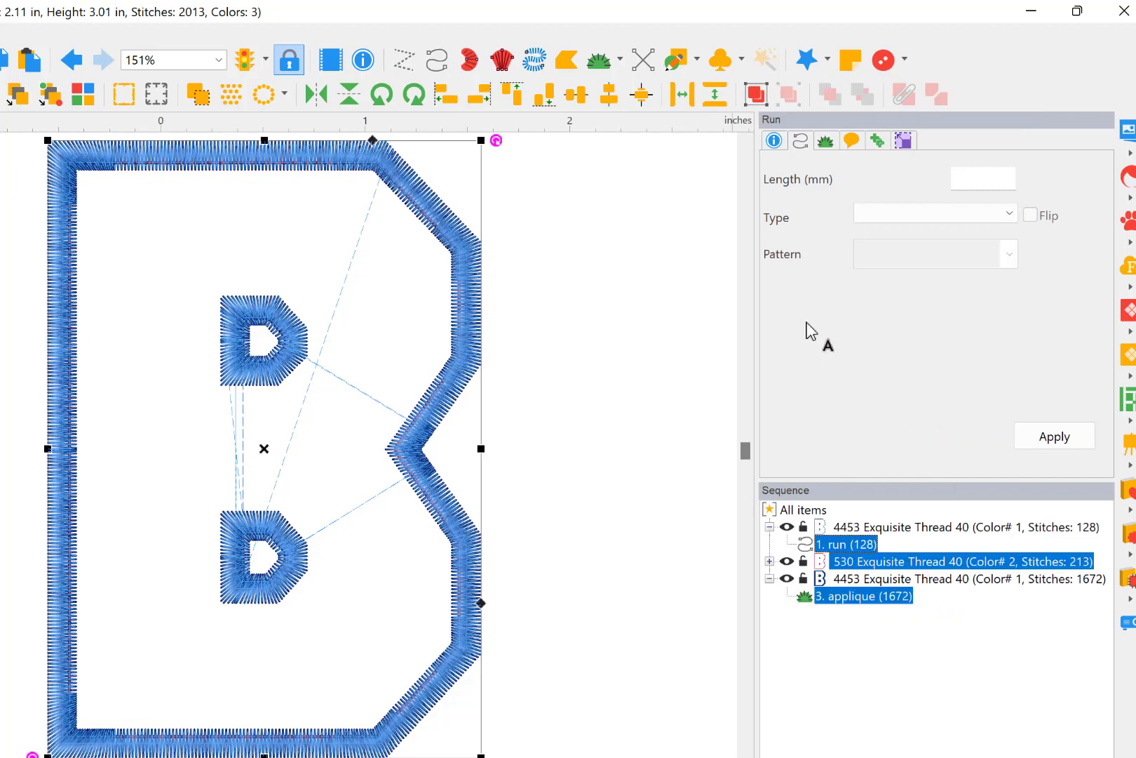
{"action": "left_click", "coordinate": [788, 96]}
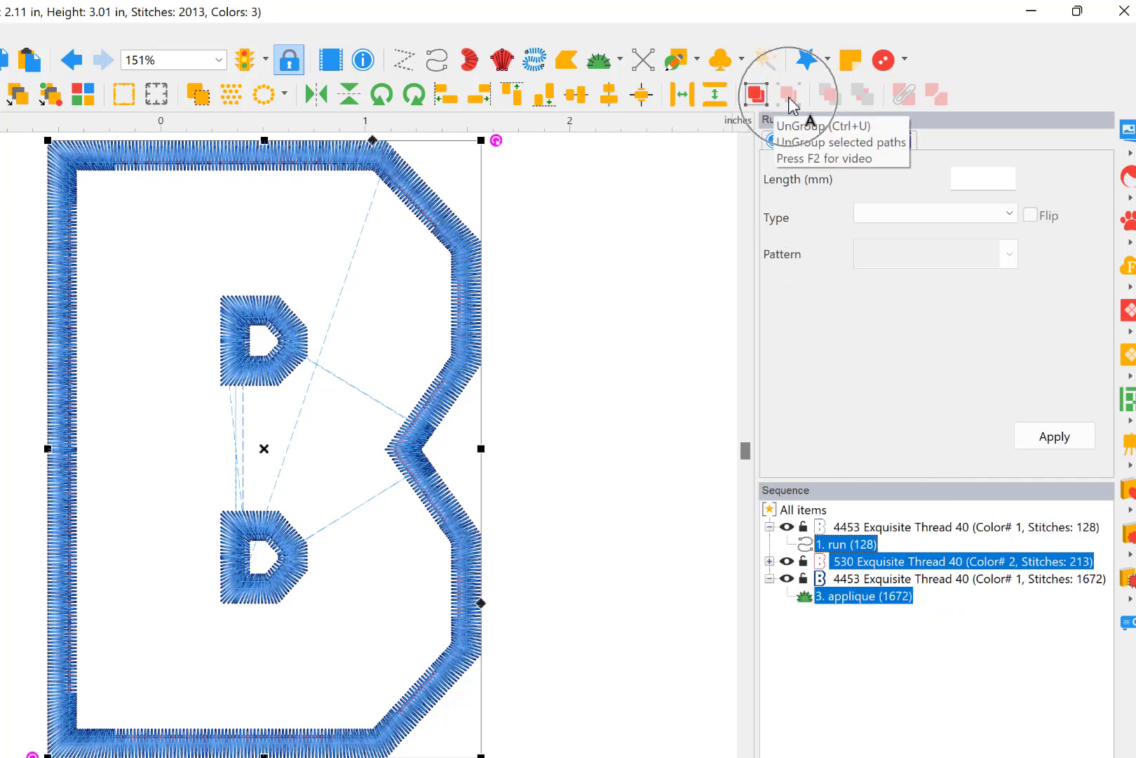
- Select the first run path, and hide the satin applique and the Color 2 run
{"action": "left_click", "coordinate": [851, 545]}
{"action": "left_click", "coordinate": [839, 546]}
{"action": "left_click", "coordinate": [865, 546]}
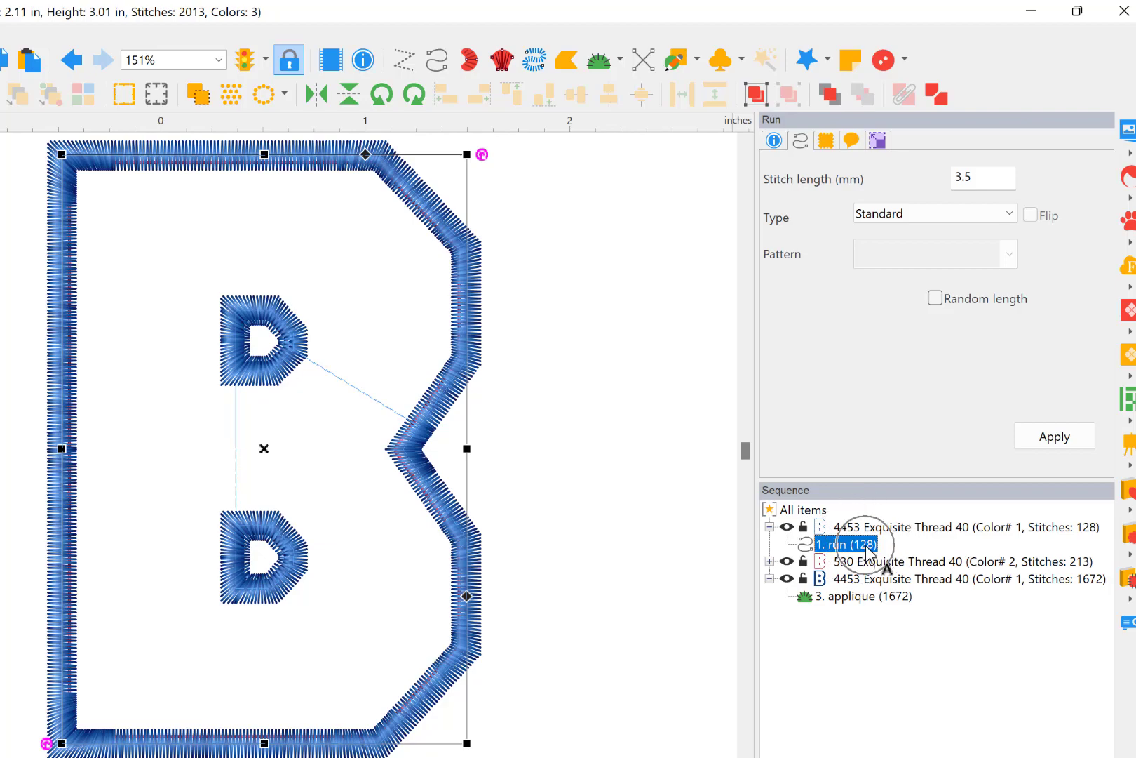
{"action": "left_click", "coordinate": [866, 547]}
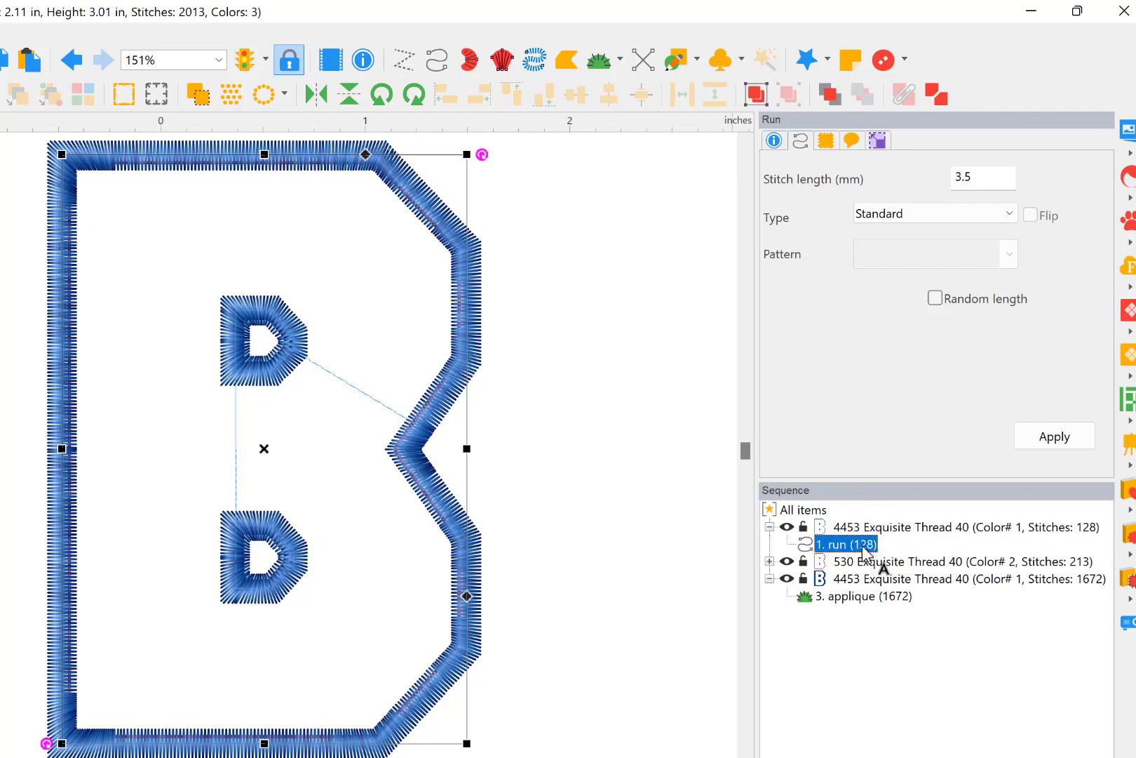
{"action": "left_click", "coordinate": [787, 580]}
{"action": "left_click", "coordinate": [787, 562]}
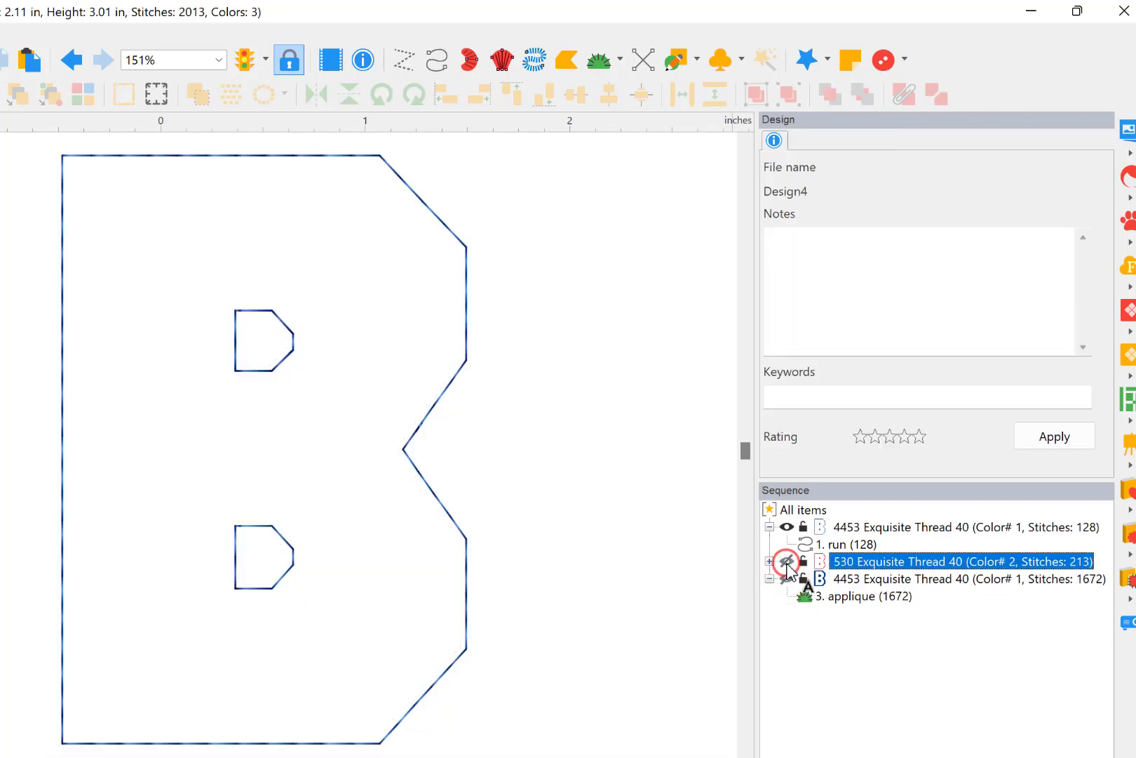
- Redisplay the Color 2 run and the satin applique in turn, hide both again, and select the first run
{"action": "left_click", "coordinate": [787, 563]}
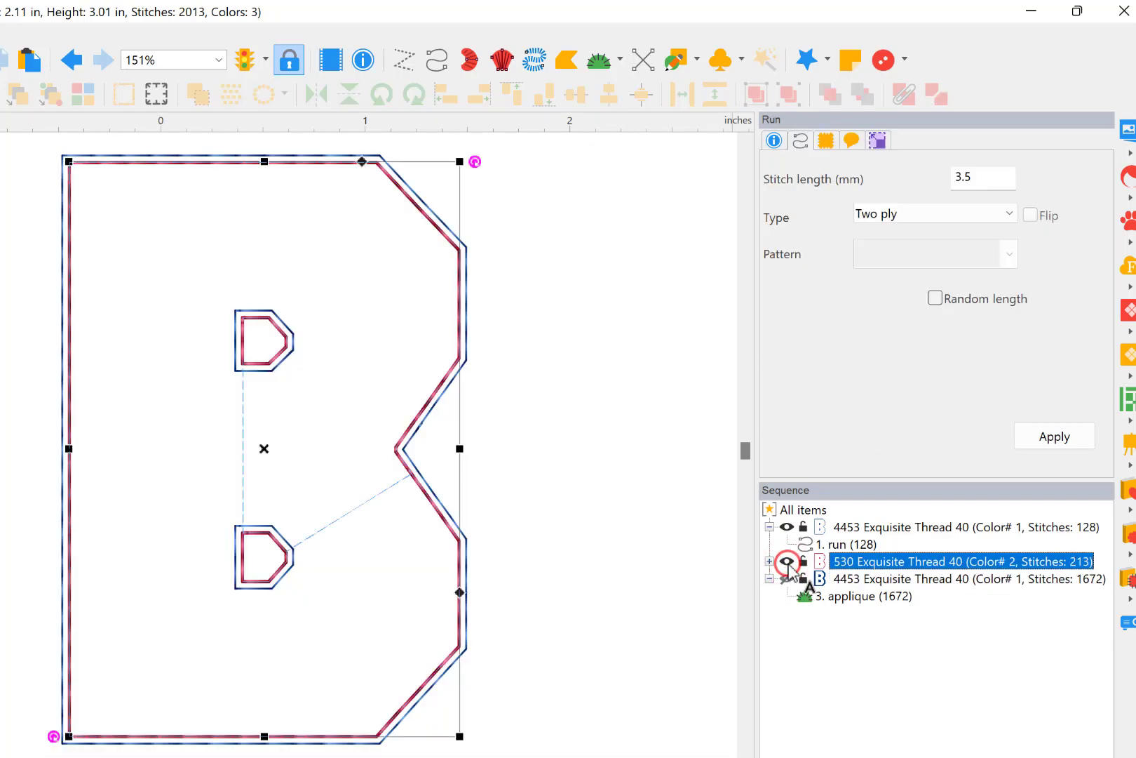
{"action": "left_click", "coordinate": [787, 580]}
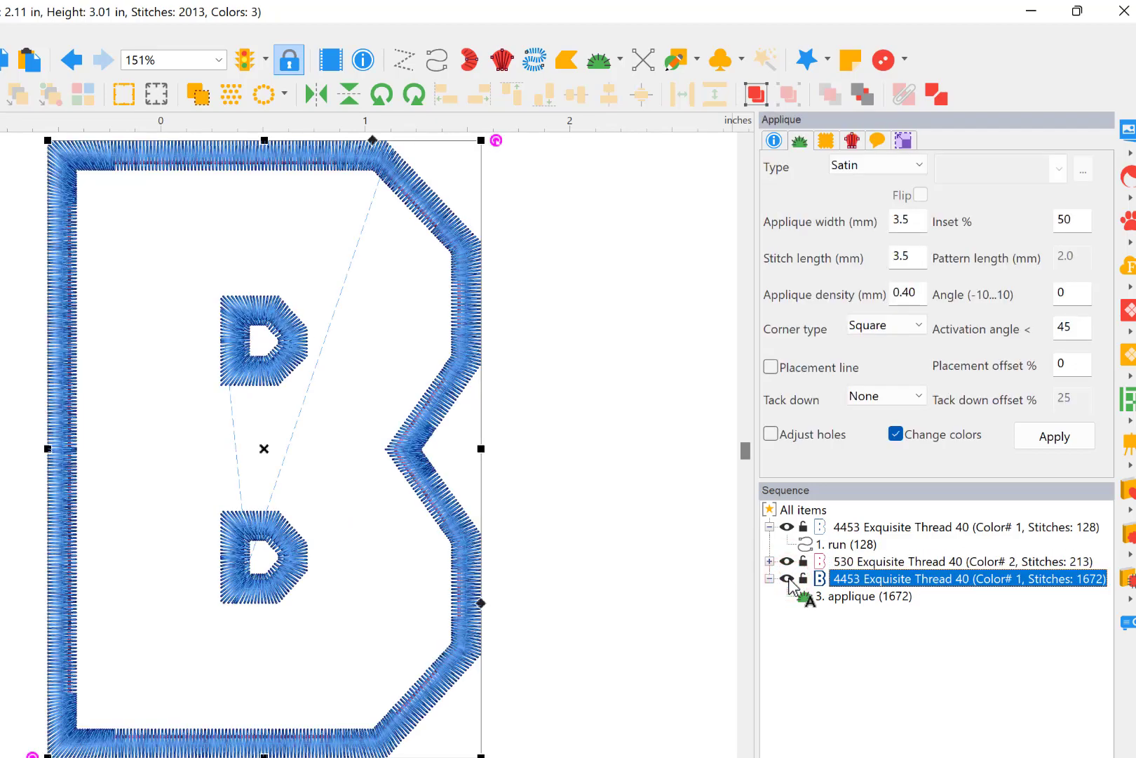
{"action": "left_click", "coordinate": [788, 580]}
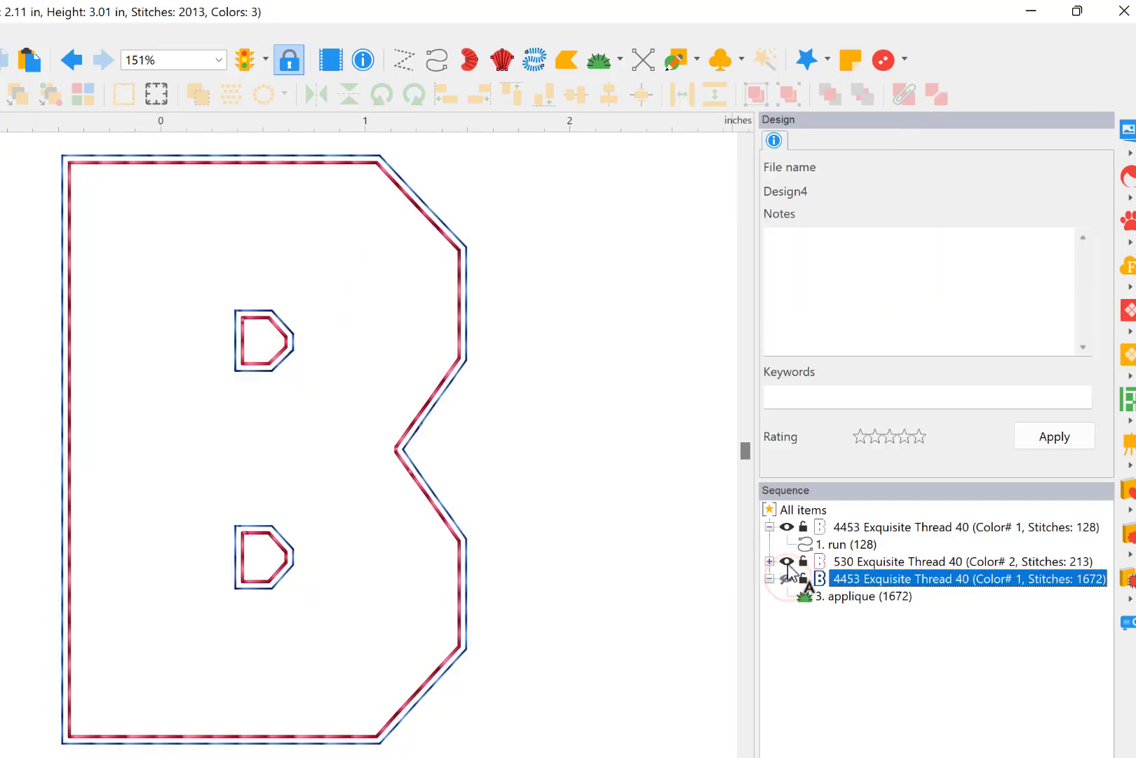
{"action": "left_click", "coordinate": [787, 561]}
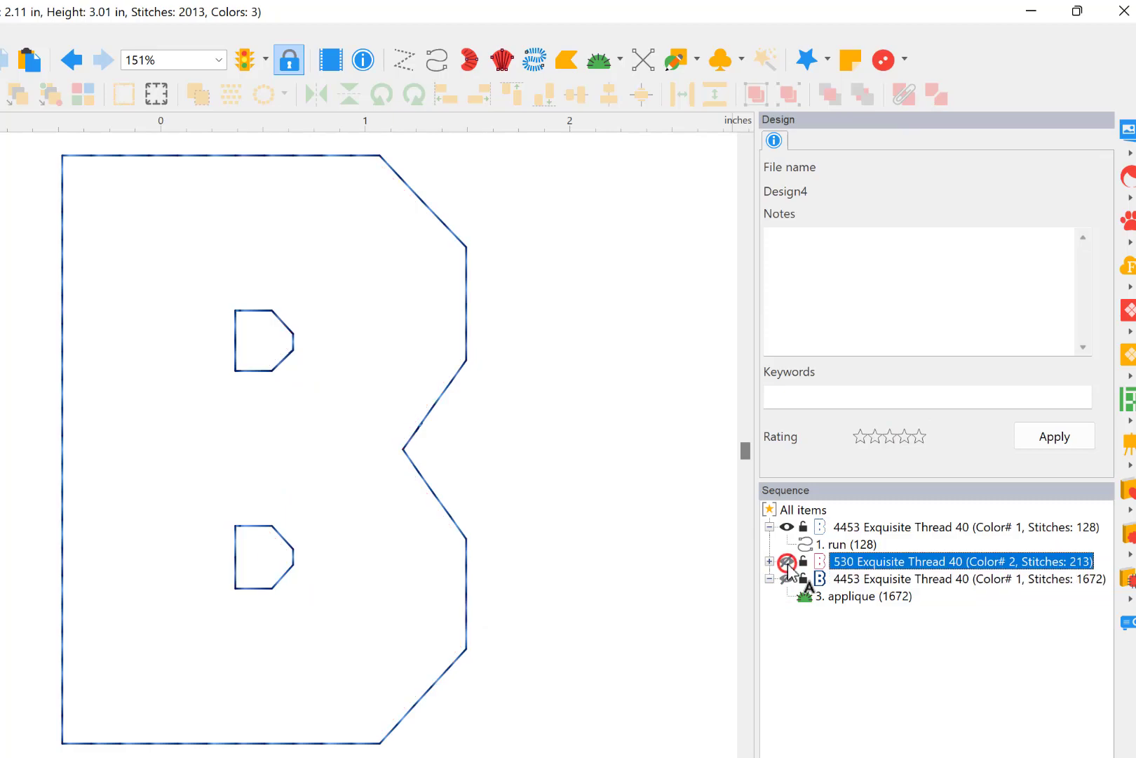
{"action": "left_click", "coordinate": [838, 544]}
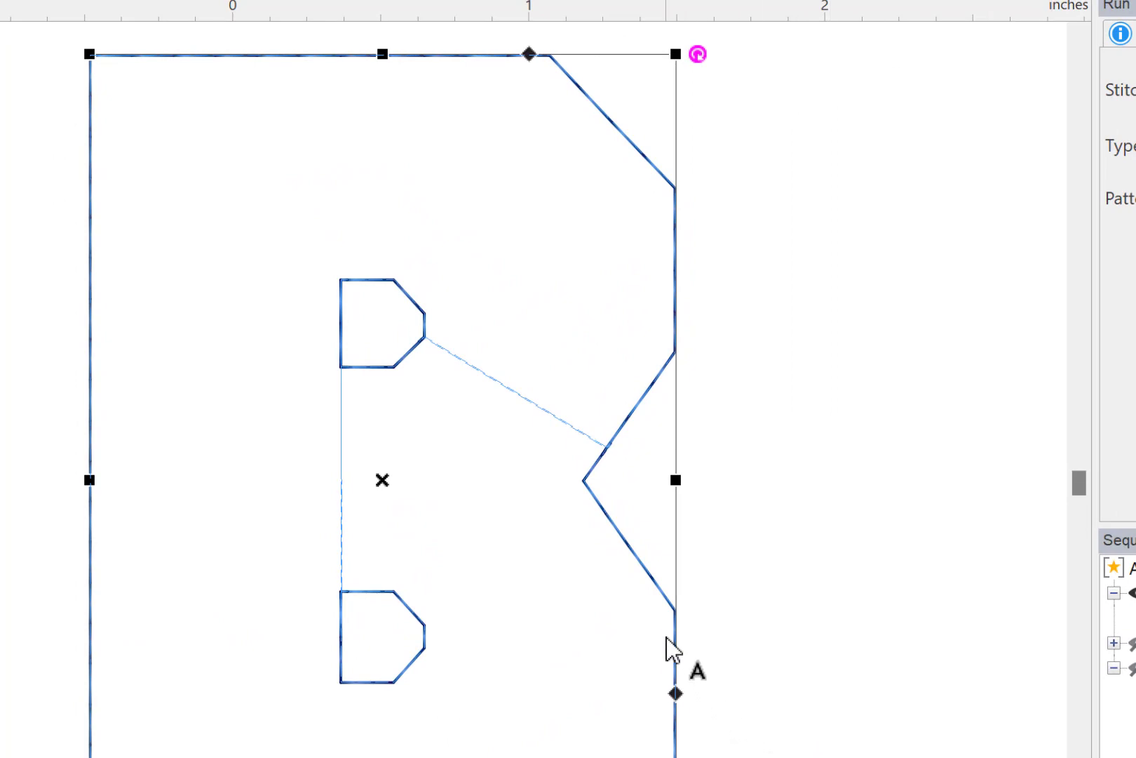
{"action": "right_click", "coordinate": [671, 606]}
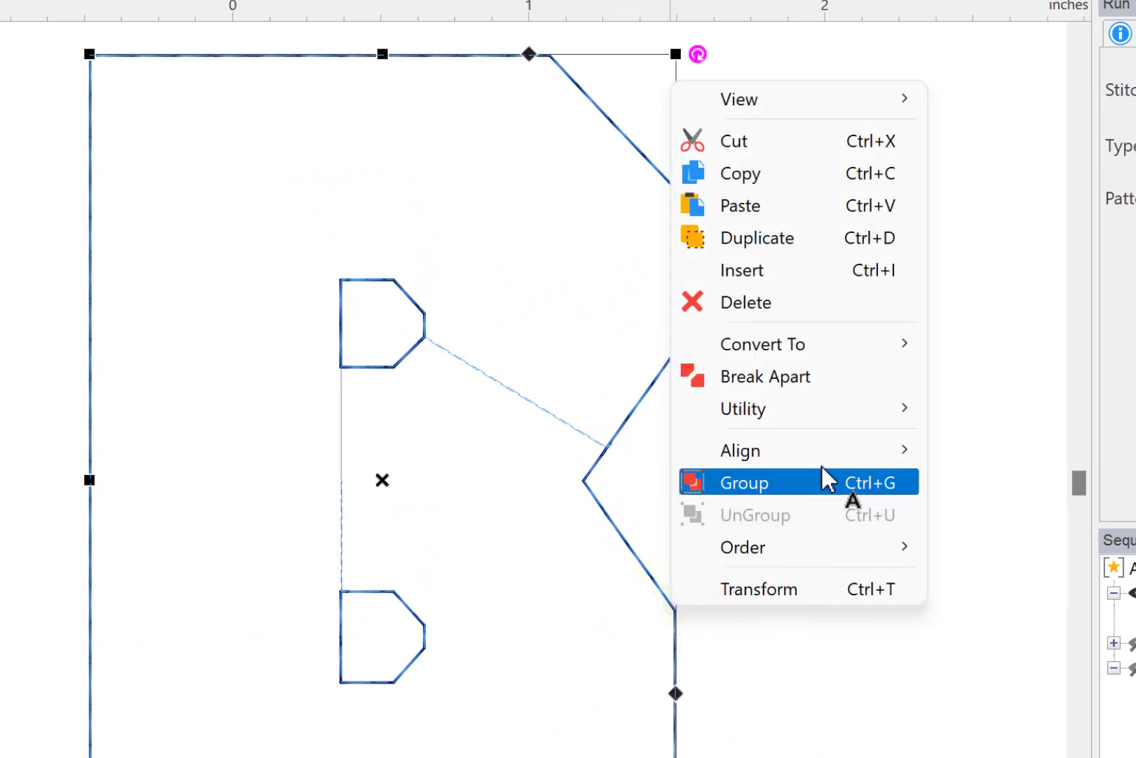
{"action": "mouse_move", "coordinate": [863, 343]}
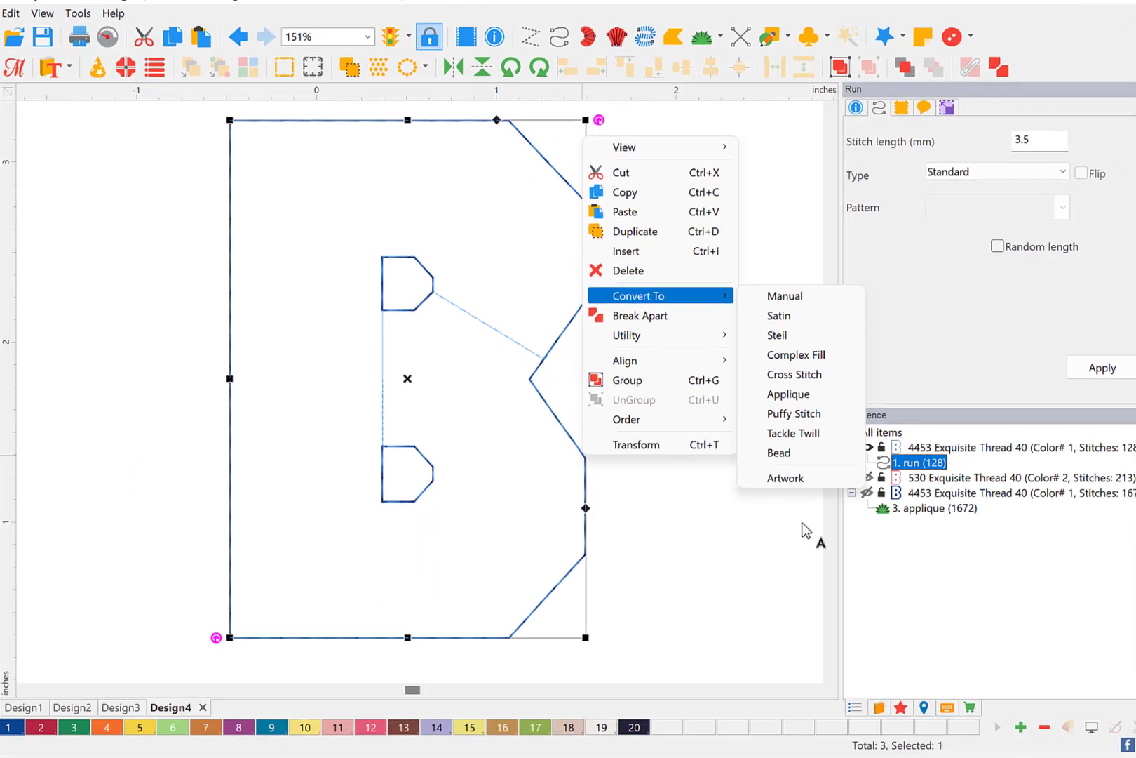
{"action": "left_click", "coordinate": [1030, 714]}
- Select the letter B's first run path and apply the Standard fill effect to it
{"action": "left_click", "coordinate": [871, 676]}
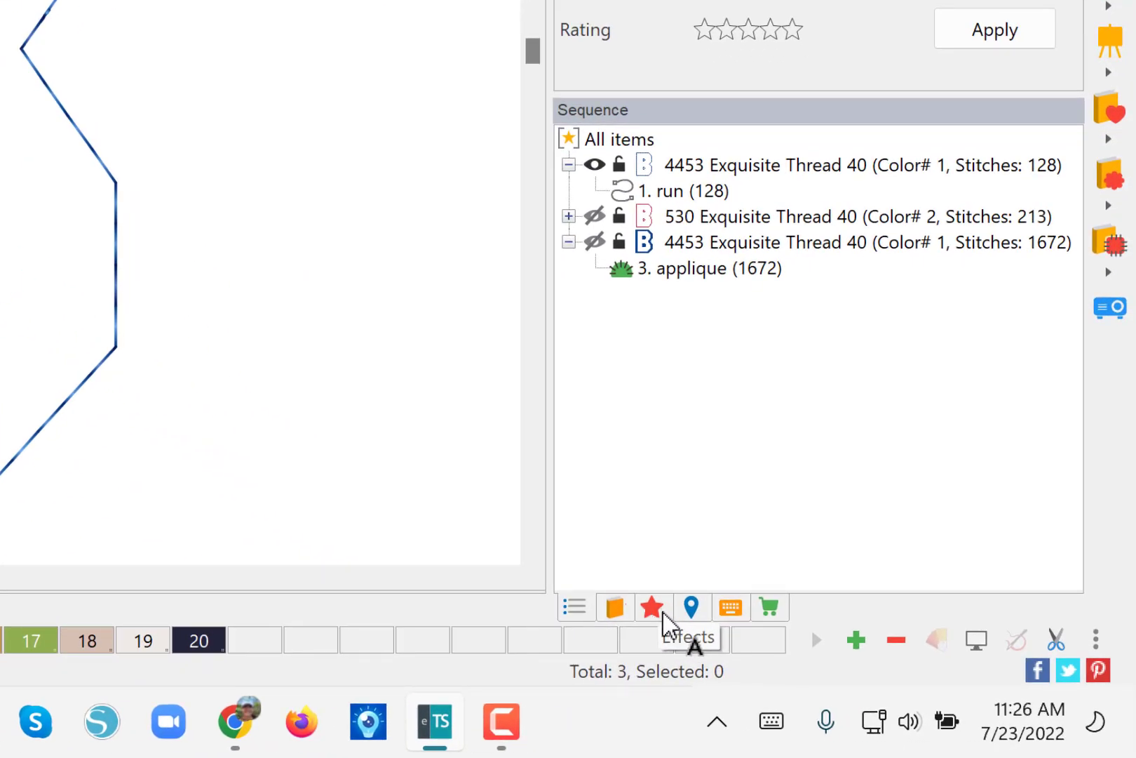
{"action": "left_click", "coordinate": [654, 616]}
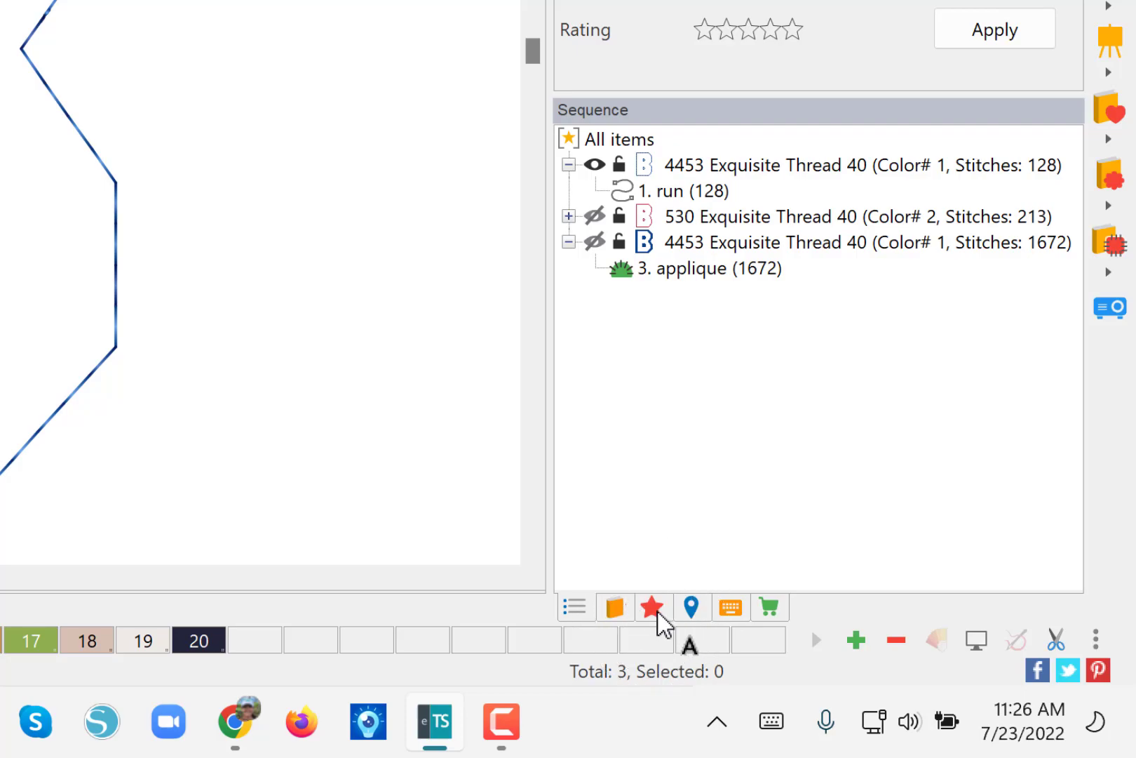
{"action": "left_click", "coordinate": [654, 609]}
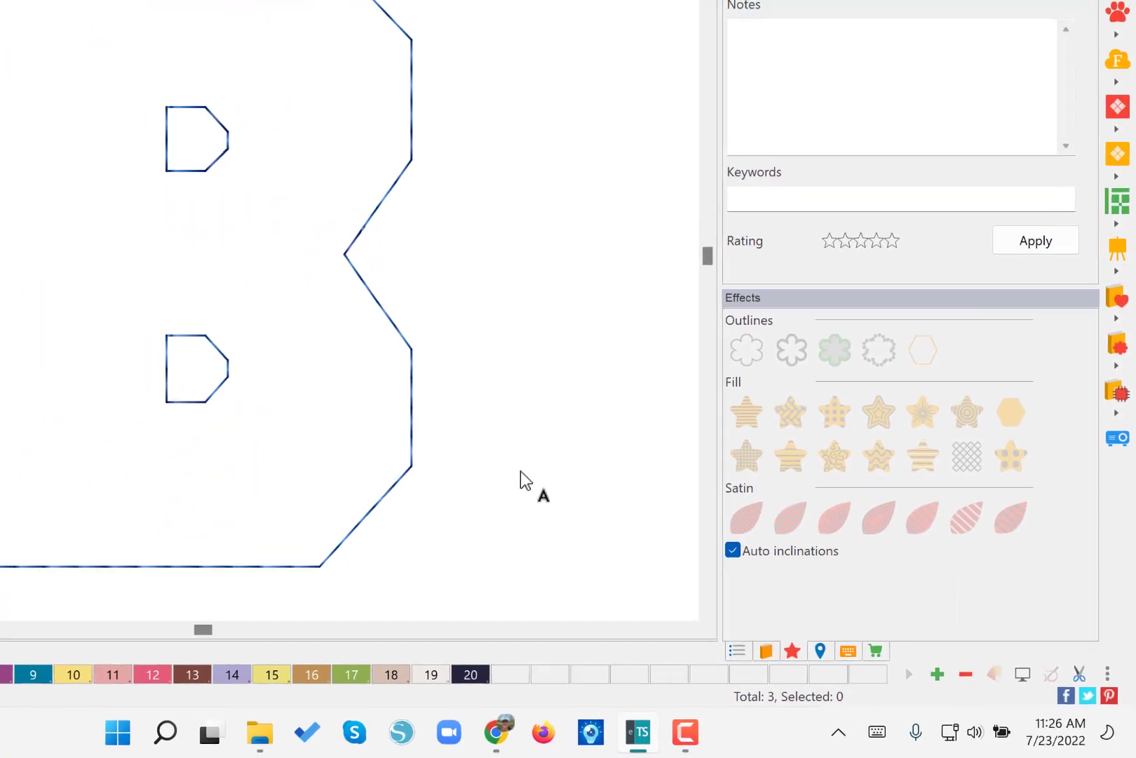
{"action": "left_click", "coordinate": [179, 318]}
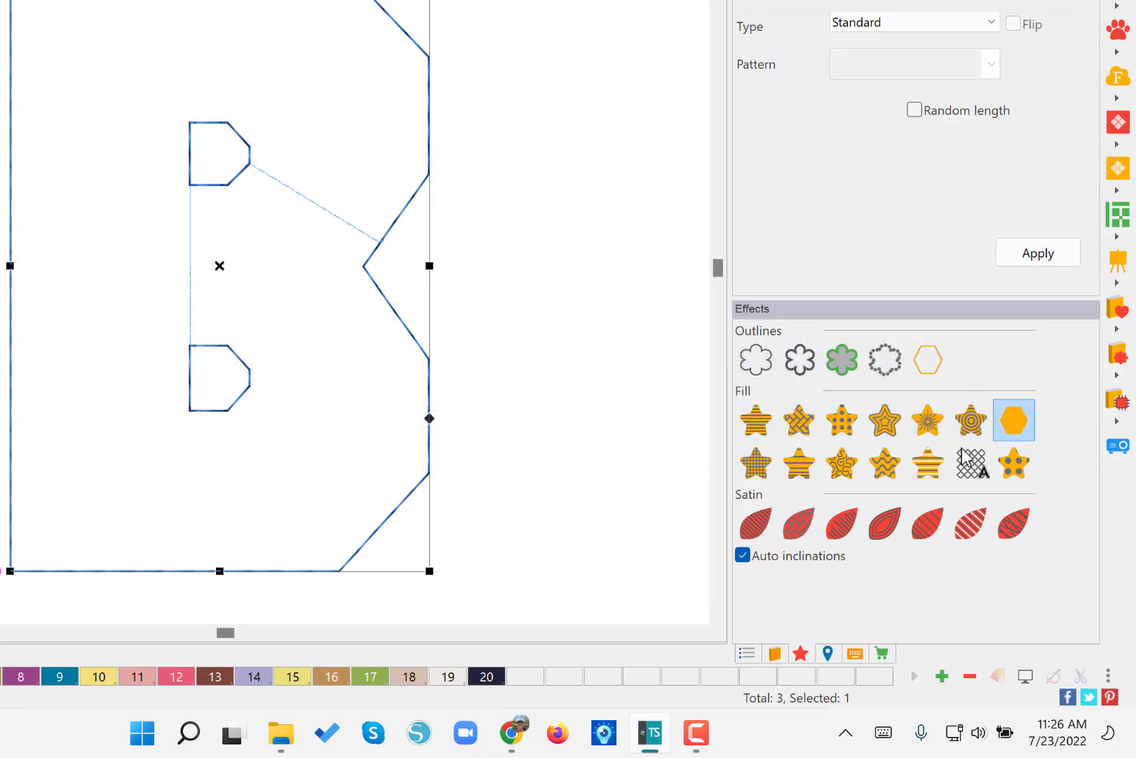
{"action": "left_click", "coordinate": [765, 425]}
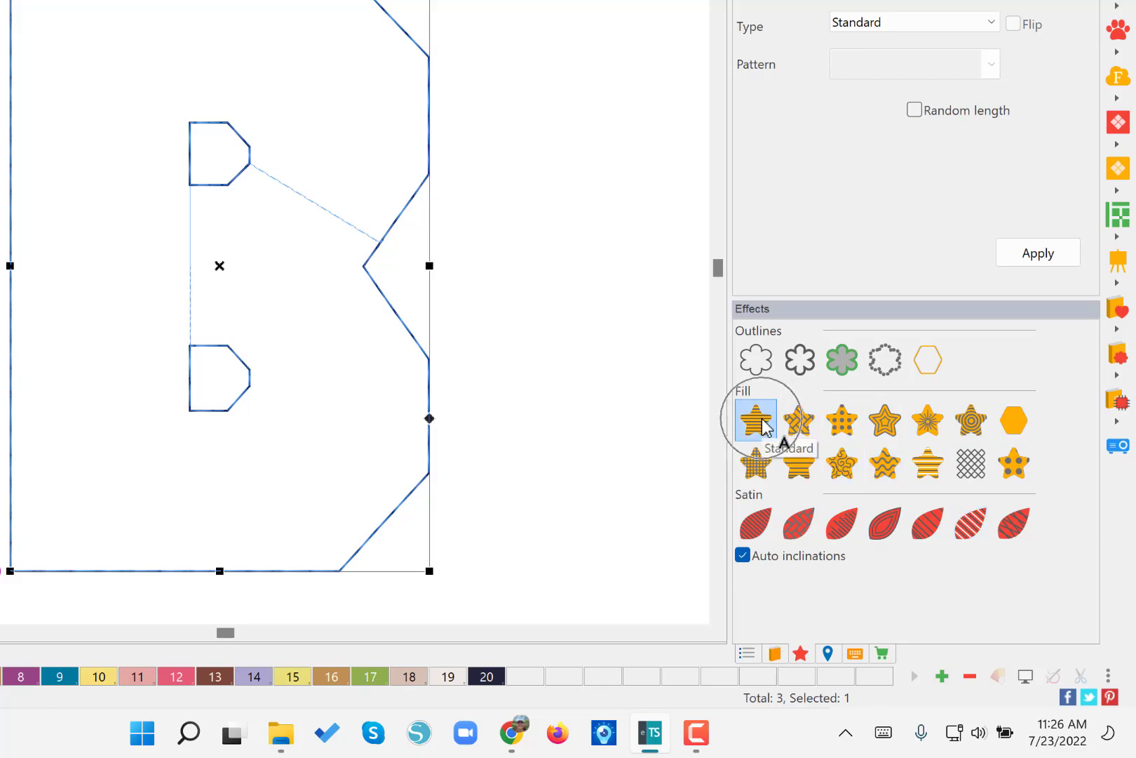
{"action": "left_click", "coordinate": [764, 425]}
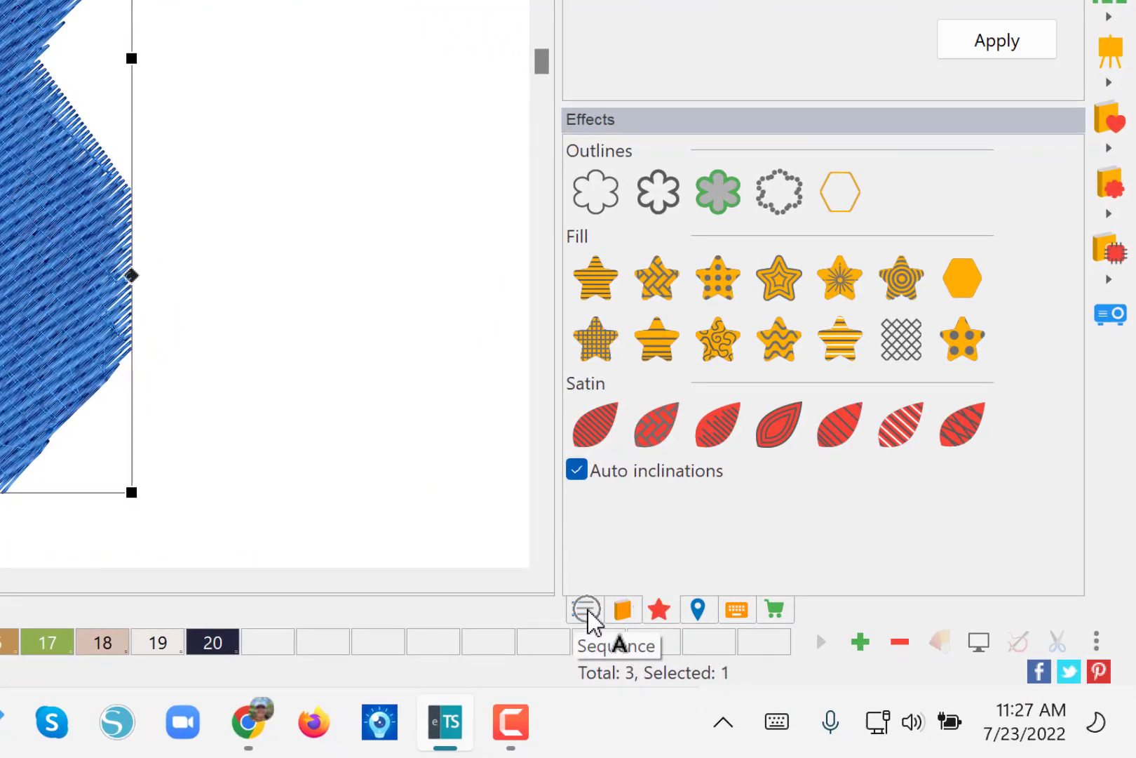
- Return to the sequence list, redisplay the Color 2 run and the satin applique, and clear the selection
{"action": "left_click", "coordinate": [588, 610]}
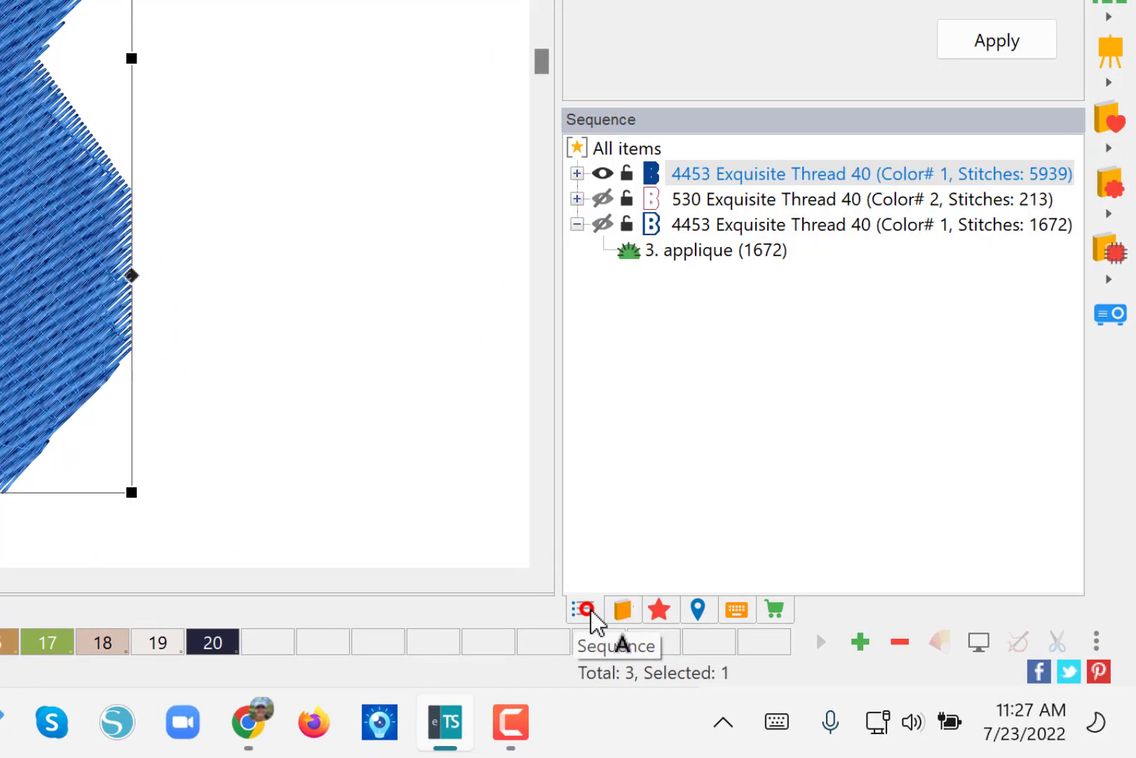
{"action": "left_click", "coordinate": [602, 199]}
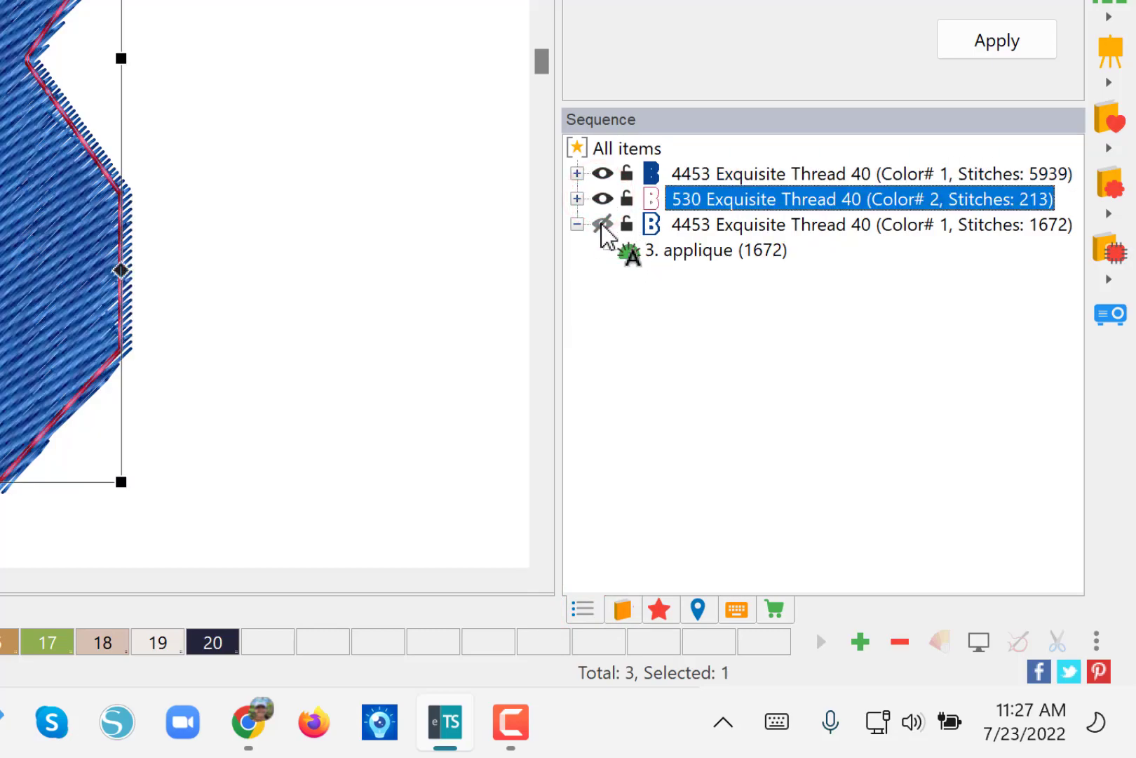
{"action": "left_click", "coordinate": [602, 225]}
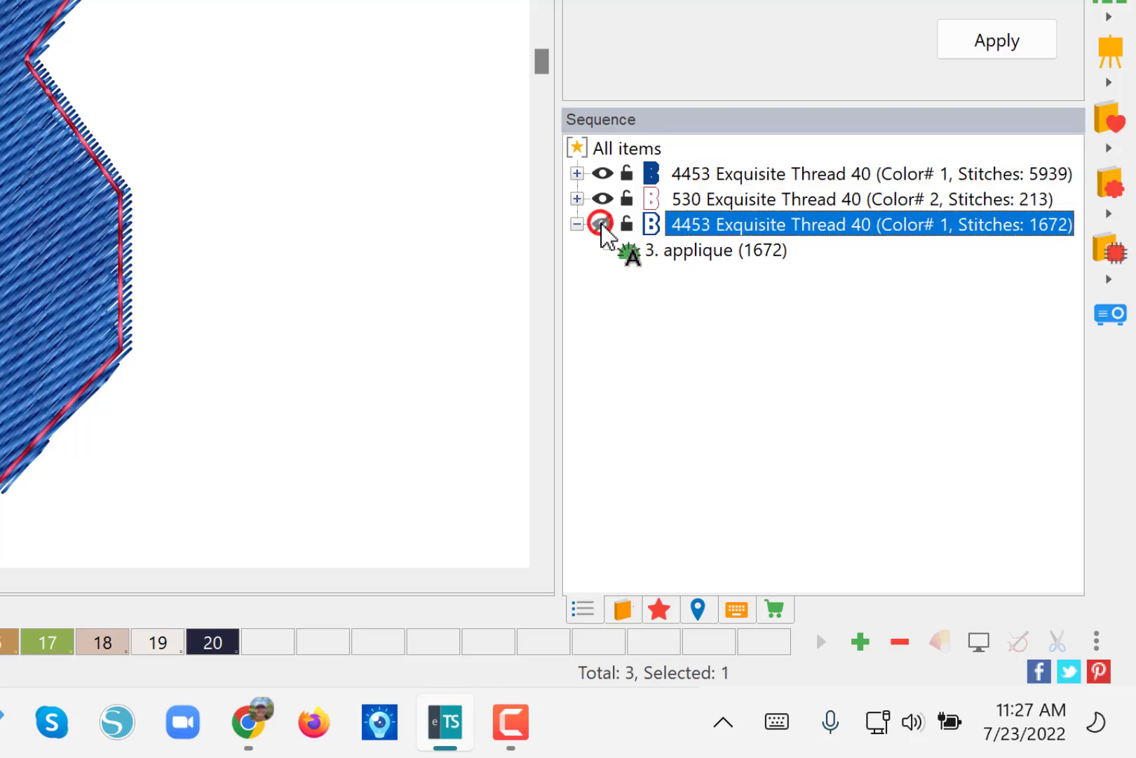
{"action": "left_click", "coordinate": [285, 381]}
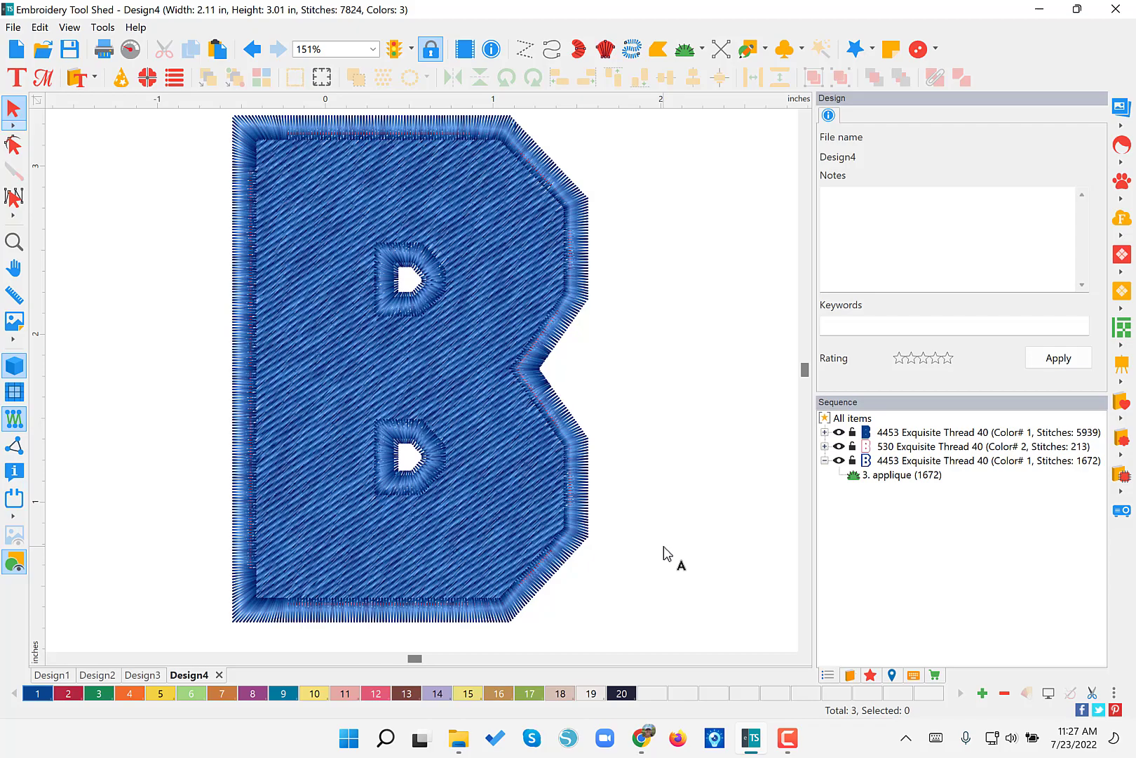
- Recolor the letter B's satin applique border with thread color 12, Rose Delight, and deselect it
{"action": "left_click", "coordinate": [560, 569]}
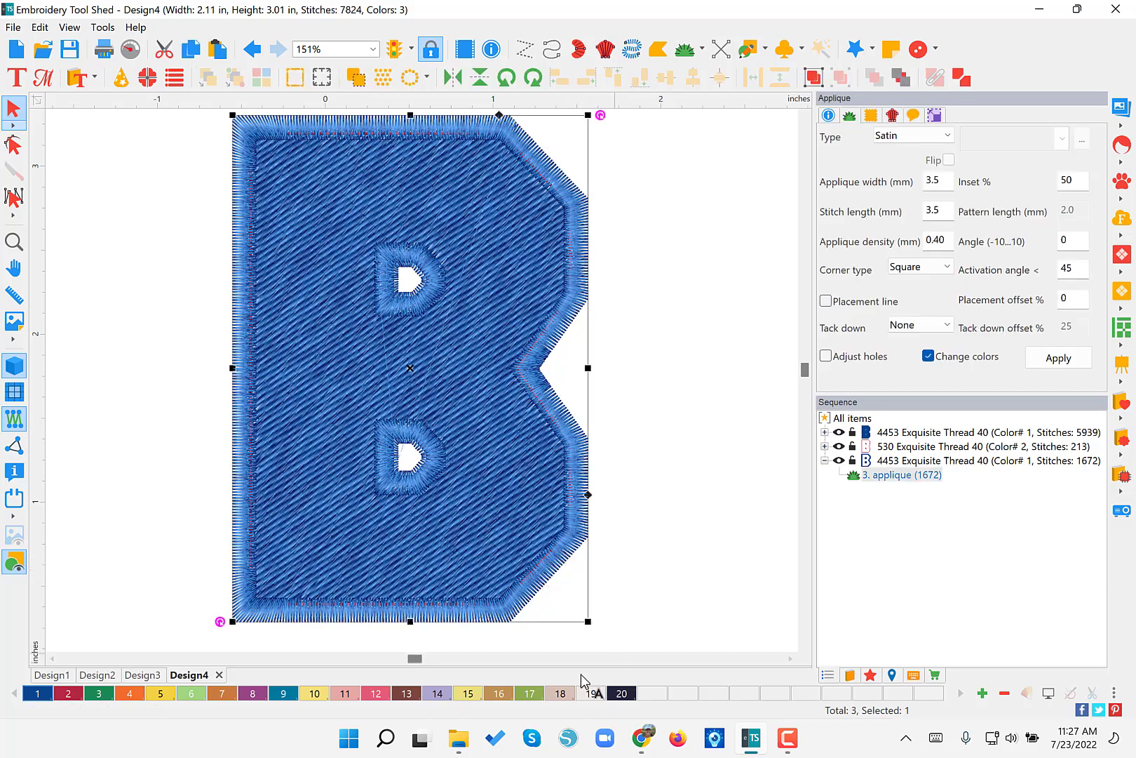
{"action": "left_click", "coordinate": [909, 479]}
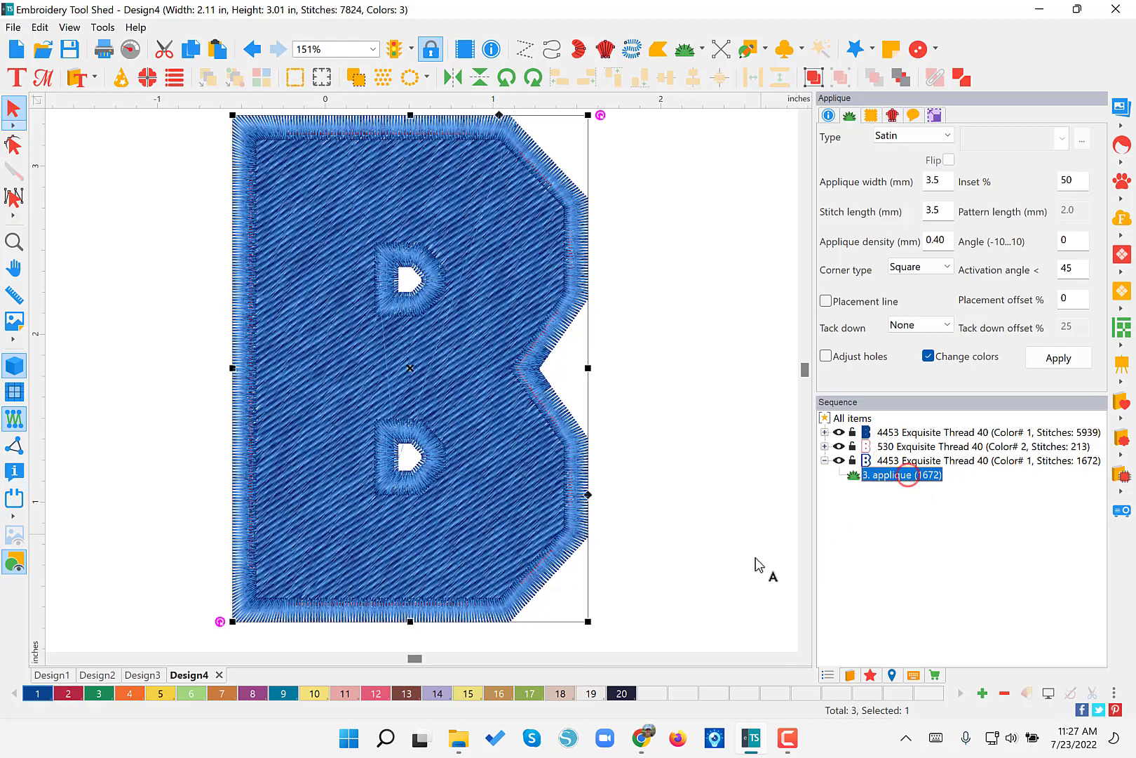
{"action": "left_click", "coordinate": [377, 694]}
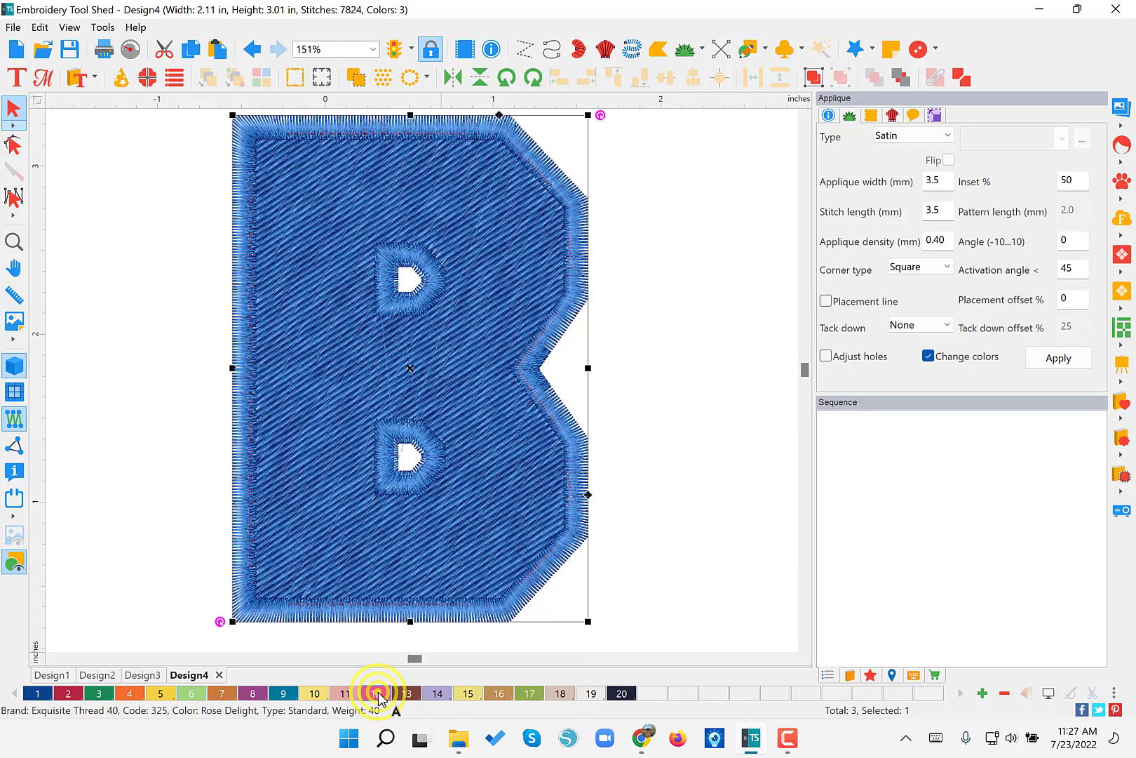
{"action": "left_click", "coordinate": [710, 502]}
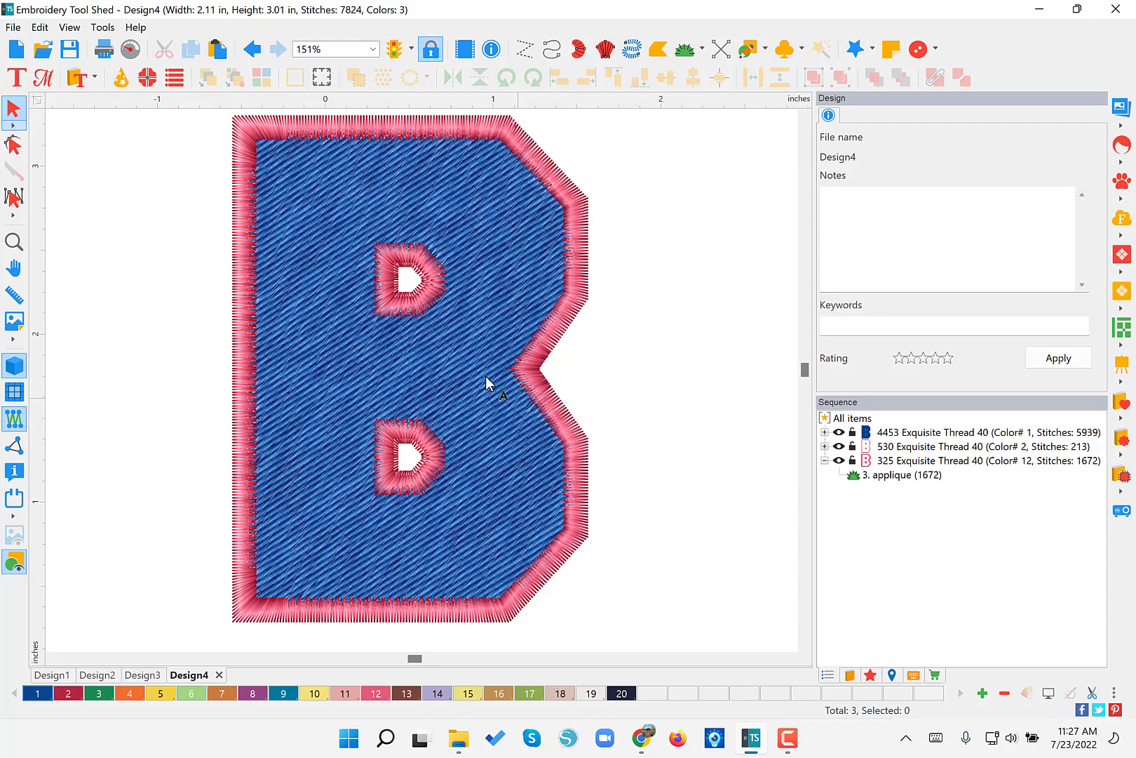
- Create a new design and start a text import with "Hi" as the text
{"action": "left_click", "coordinate": [15, 49]}
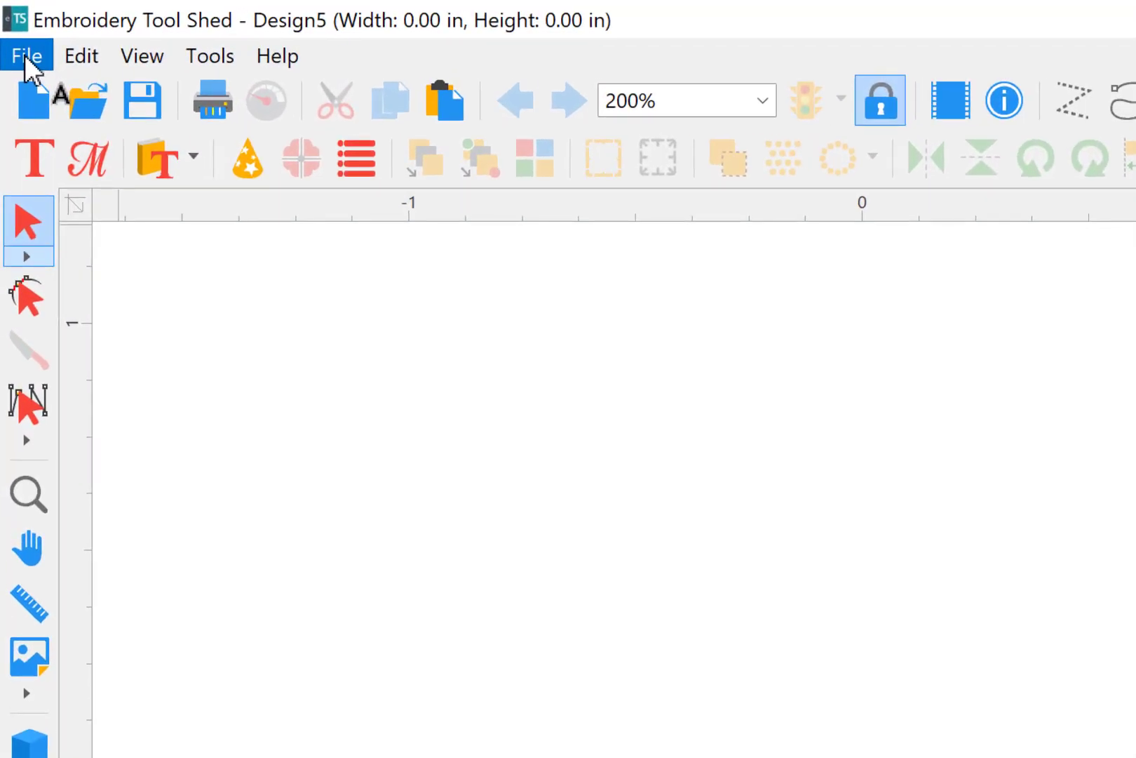
{"action": "left_click", "coordinate": [25, 57]}
{"action": "left_click", "coordinate": [203, 325]}
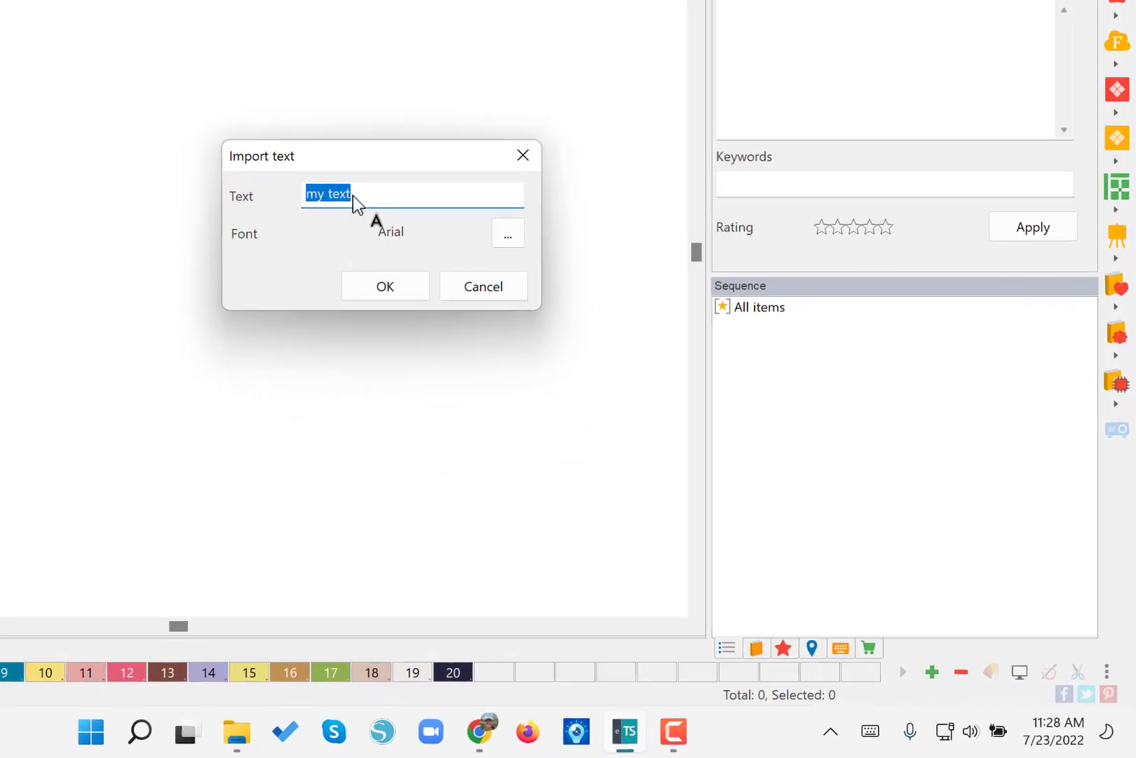
{"action": "type", "text": "Hi"}
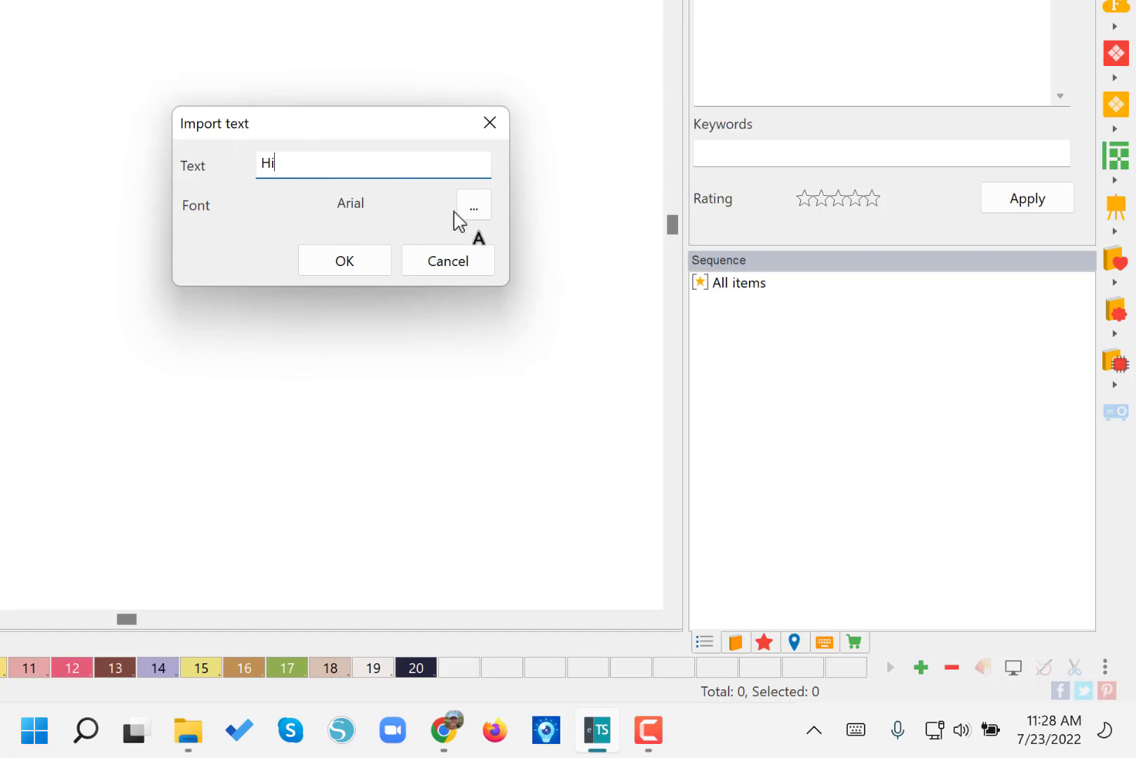
- Choose the Cooper font in Black style for the imported text and bring it in as artwork
{"action": "left_click", "coordinate": [482, 212]}
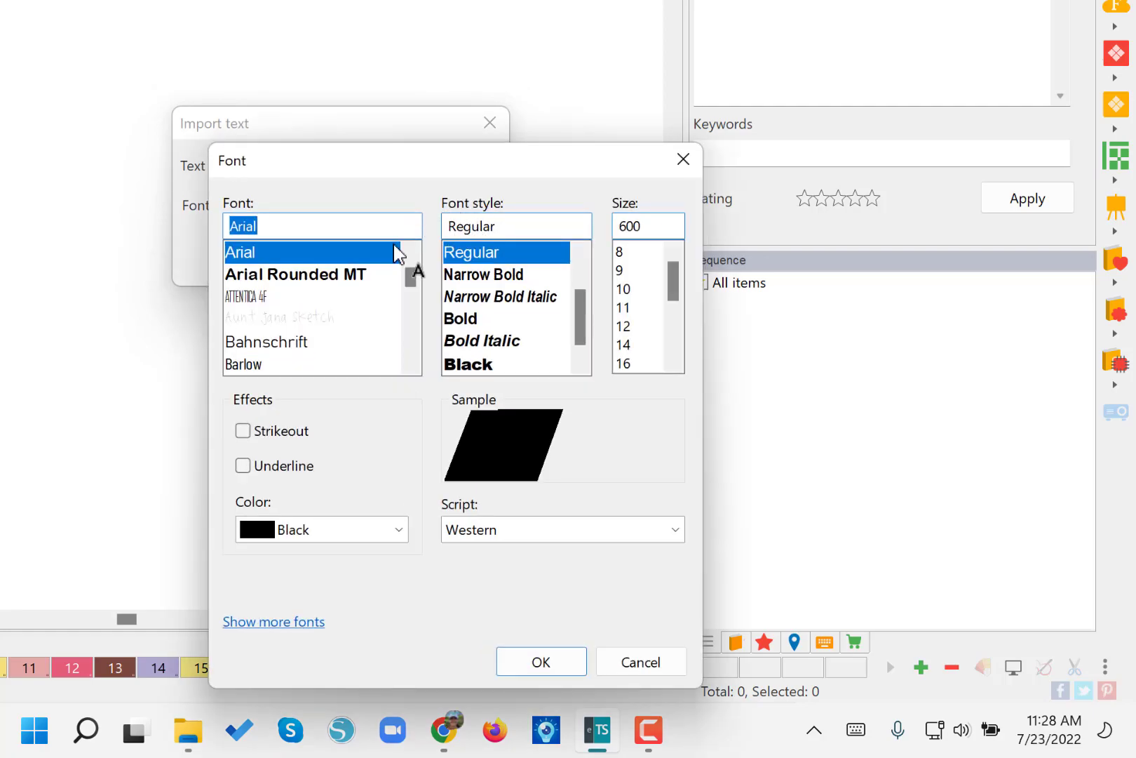
{"action": "left_click_drag", "start_coordinate": [415, 280], "coordinate": [409, 295]}
{"action": "left_click", "coordinate": [413, 252]}
{"action": "left_click", "coordinate": [414, 252]}
{"action": "left_click", "coordinate": [413, 251]}
{"action": "left_click", "coordinate": [411, 252]}
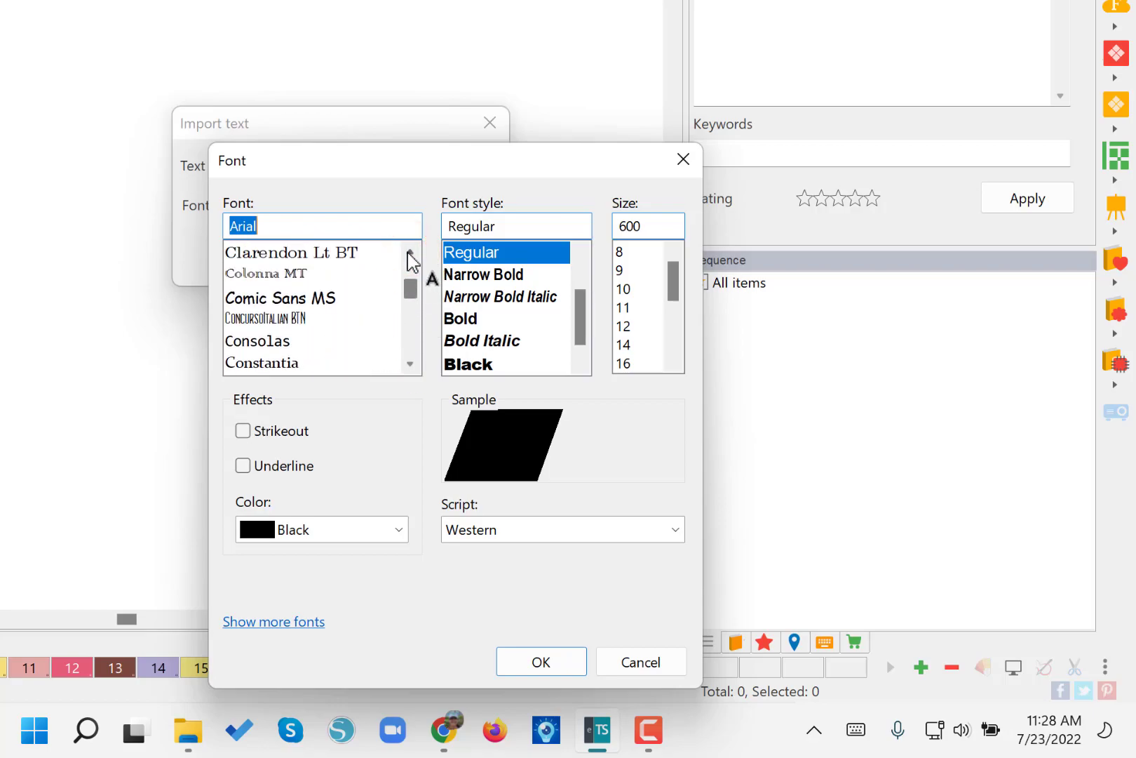
{"action": "left_click", "coordinate": [411, 362]}
{"action": "left_click", "coordinate": [415, 360]}
{"action": "left_click", "coordinate": [415, 360]}
{"action": "left_click", "coordinate": [410, 251]}
{"action": "left_click", "coordinate": [410, 251]}
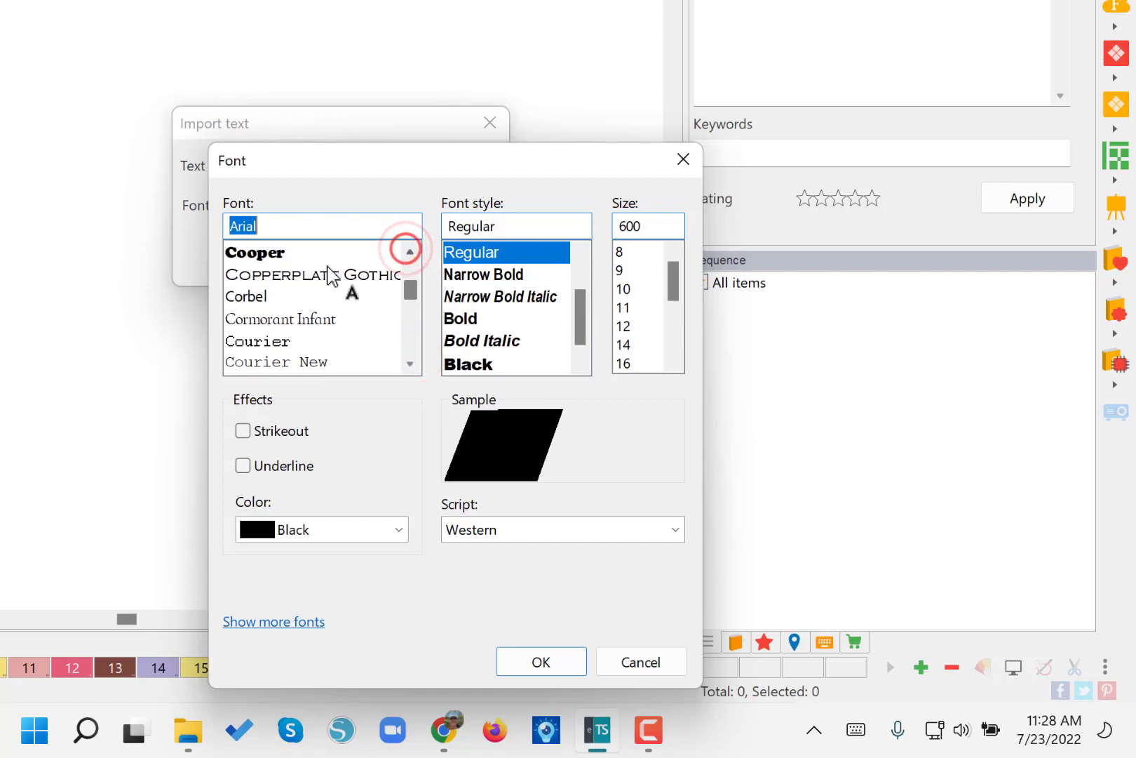
{"action": "left_click", "coordinate": [228, 252]}
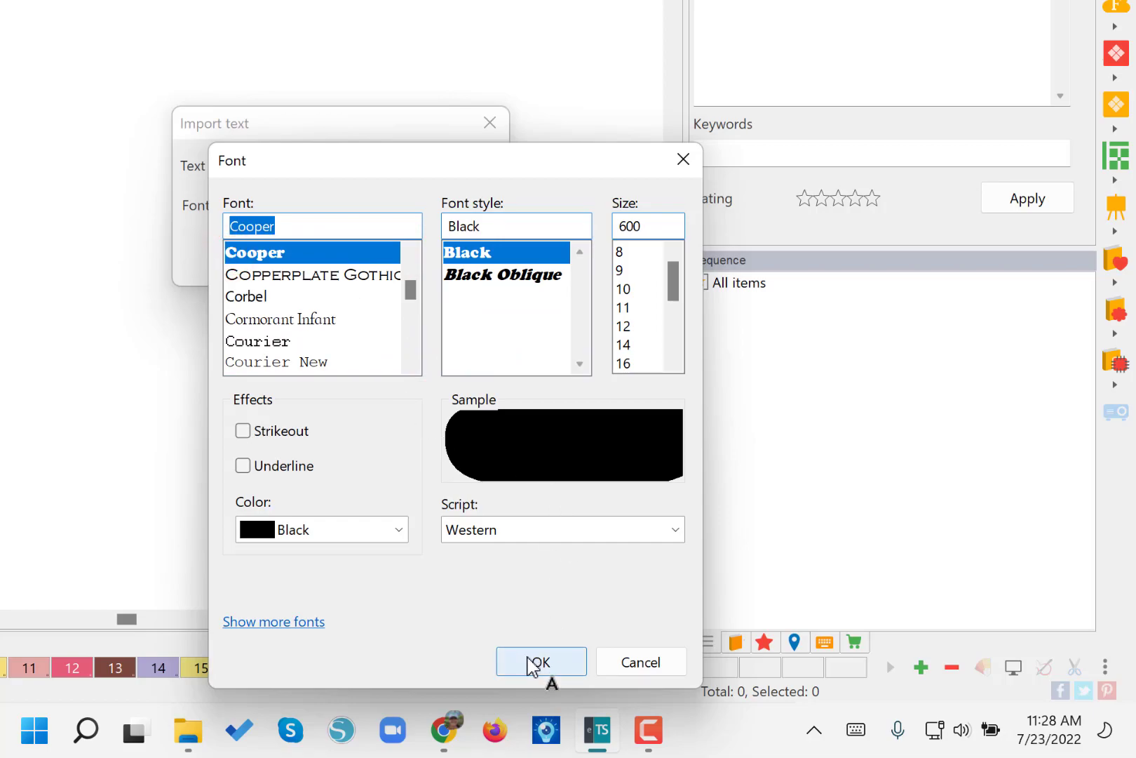
{"action": "left_click", "coordinate": [531, 664]}
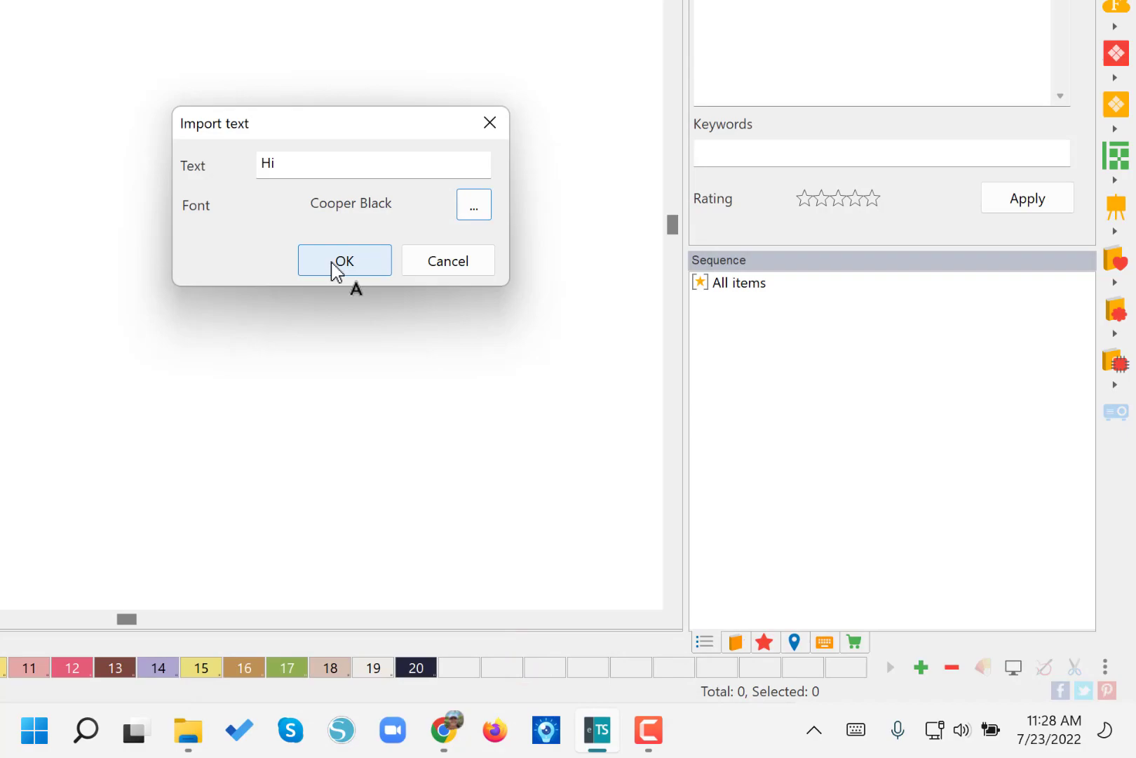
{"action": "left_click", "coordinate": [335, 268]}
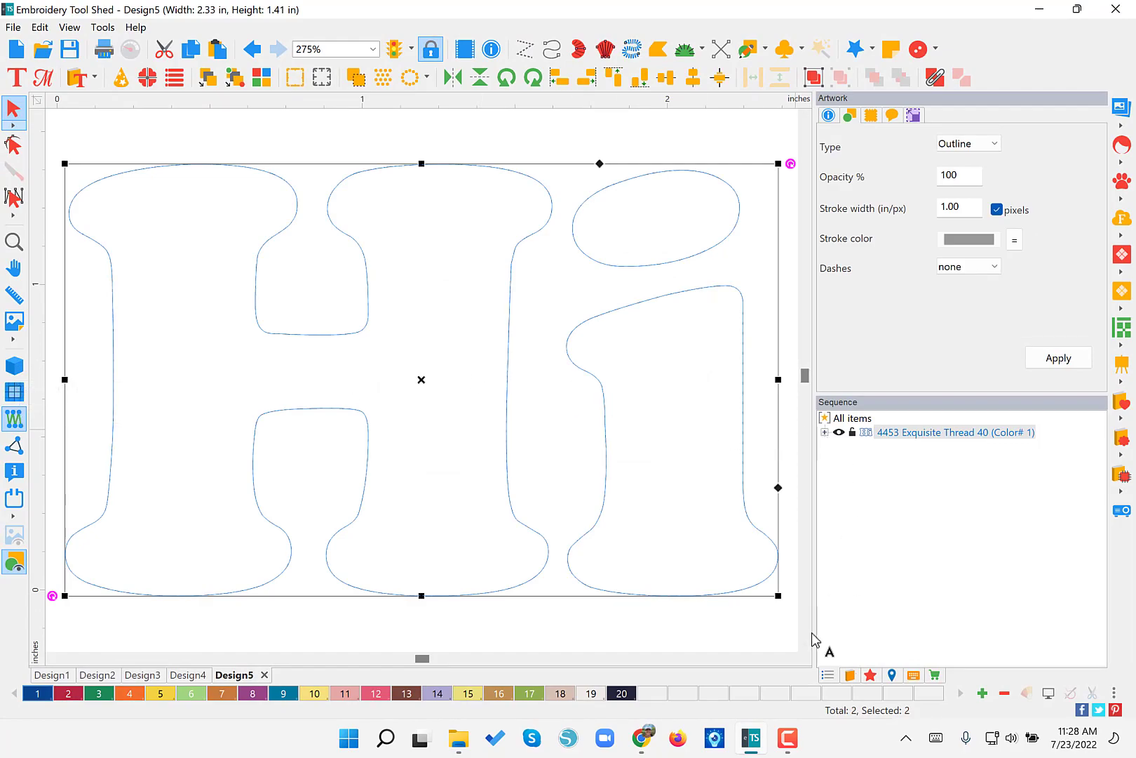
- Expand the imported text's thread entry and select the H and i artwork objects in turn
{"action": "left_click", "coordinate": [832, 676]}
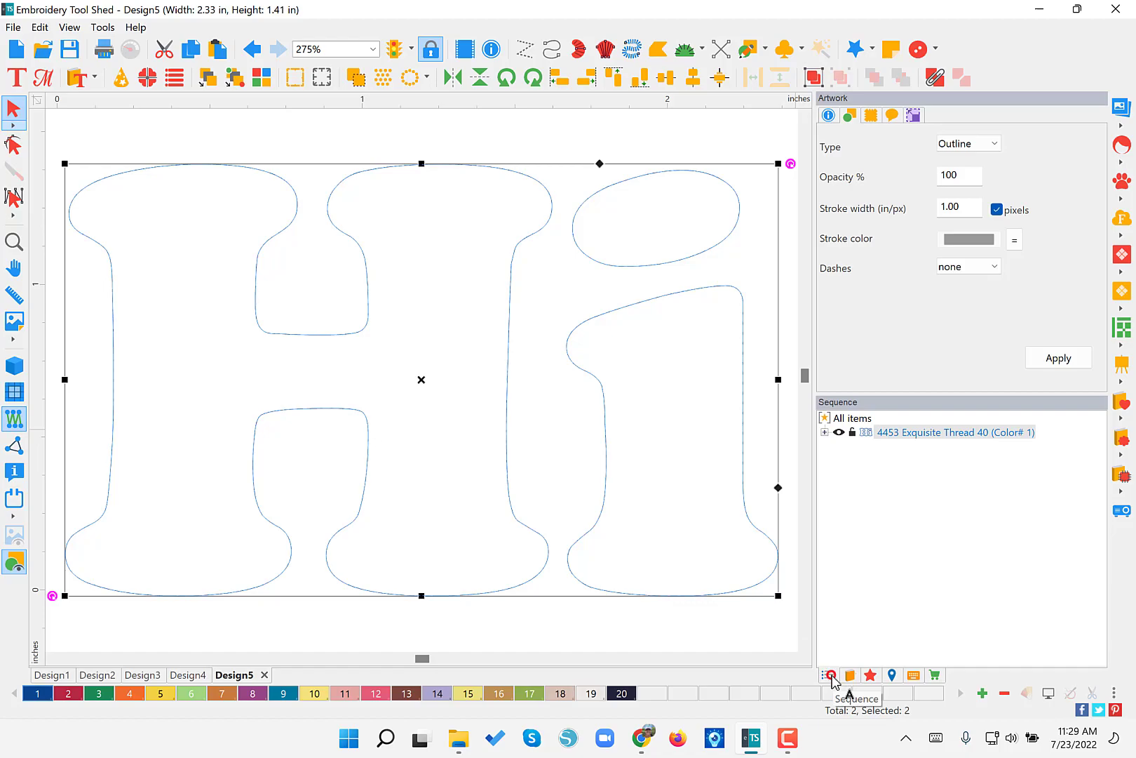
{"action": "left_click", "coordinate": [825, 432]}
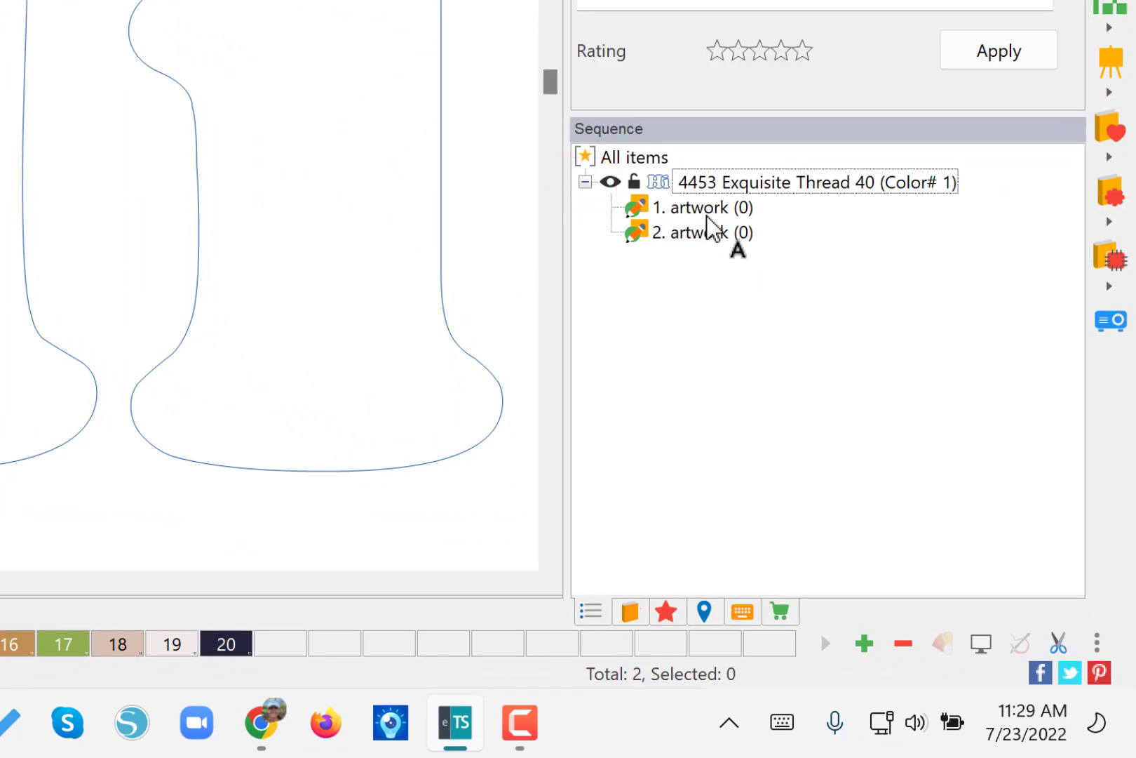
{"action": "left_click", "coordinate": [705, 205]}
{"action": "left_click", "coordinate": [700, 233]}
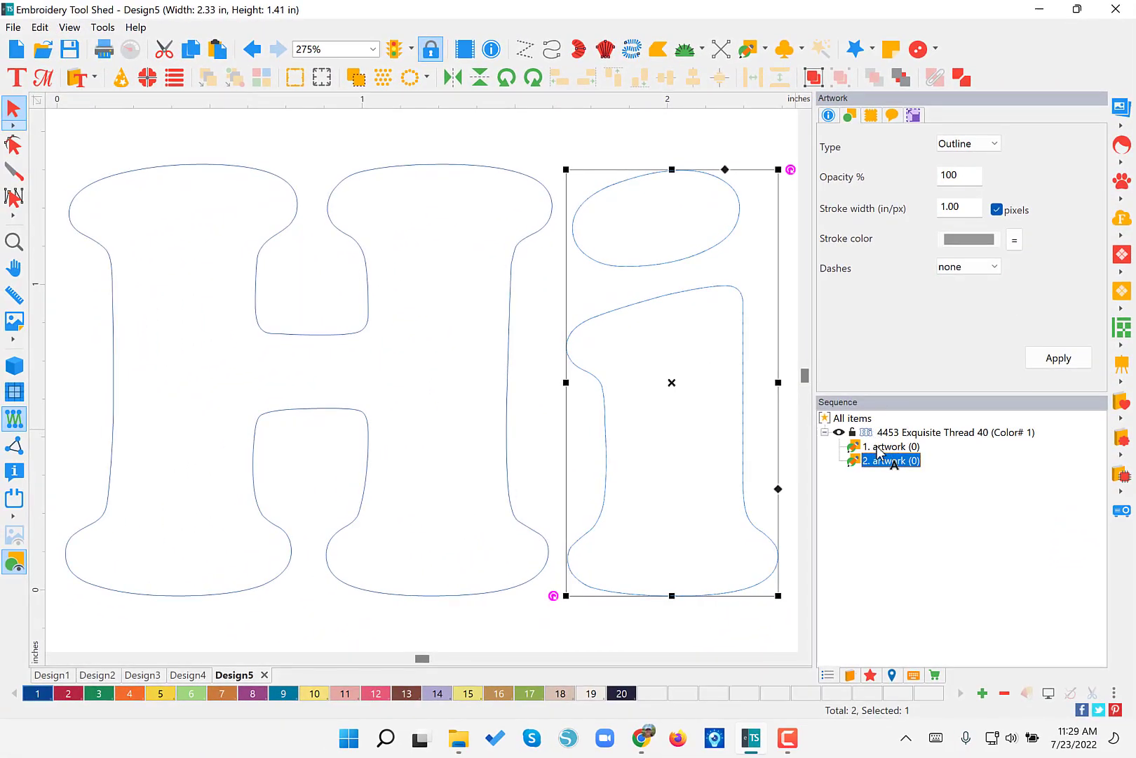
- Convert the letter H artwork to a Complex Fill and display the design in 3D
{"action": "left_click", "coordinate": [881, 447]}
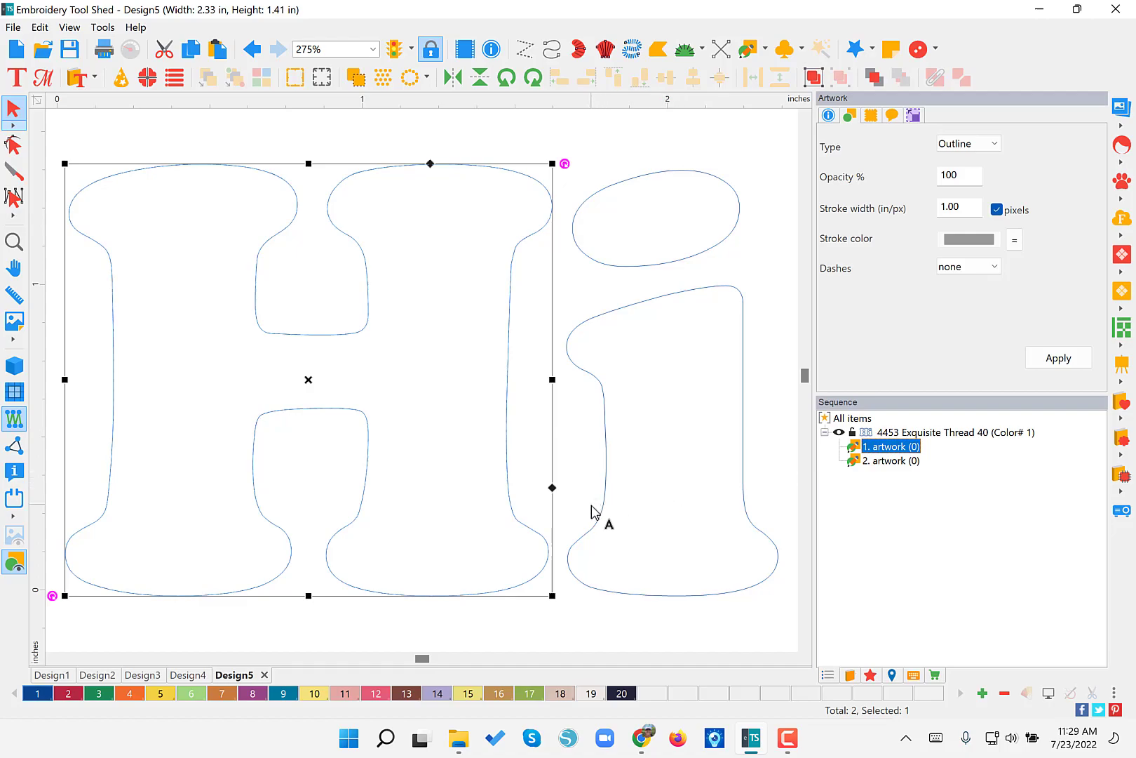
{"action": "right_click", "coordinate": [508, 461]}
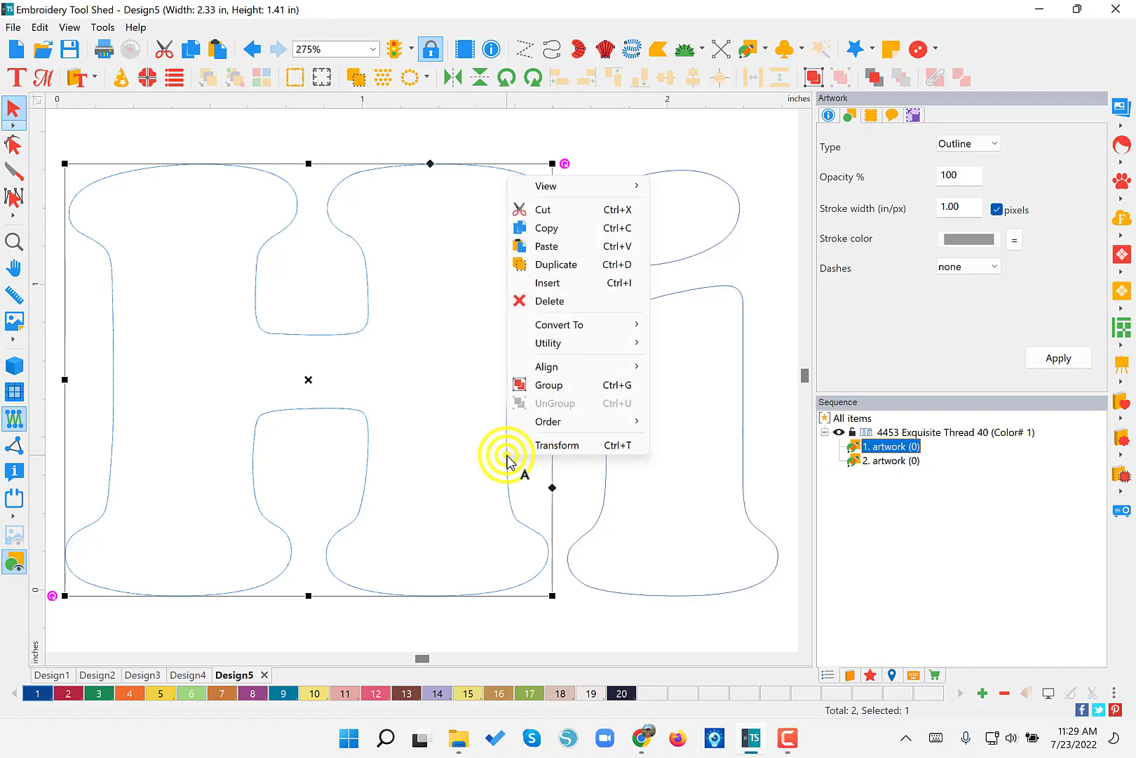
{"action": "left_click", "coordinate": [597, 330]}
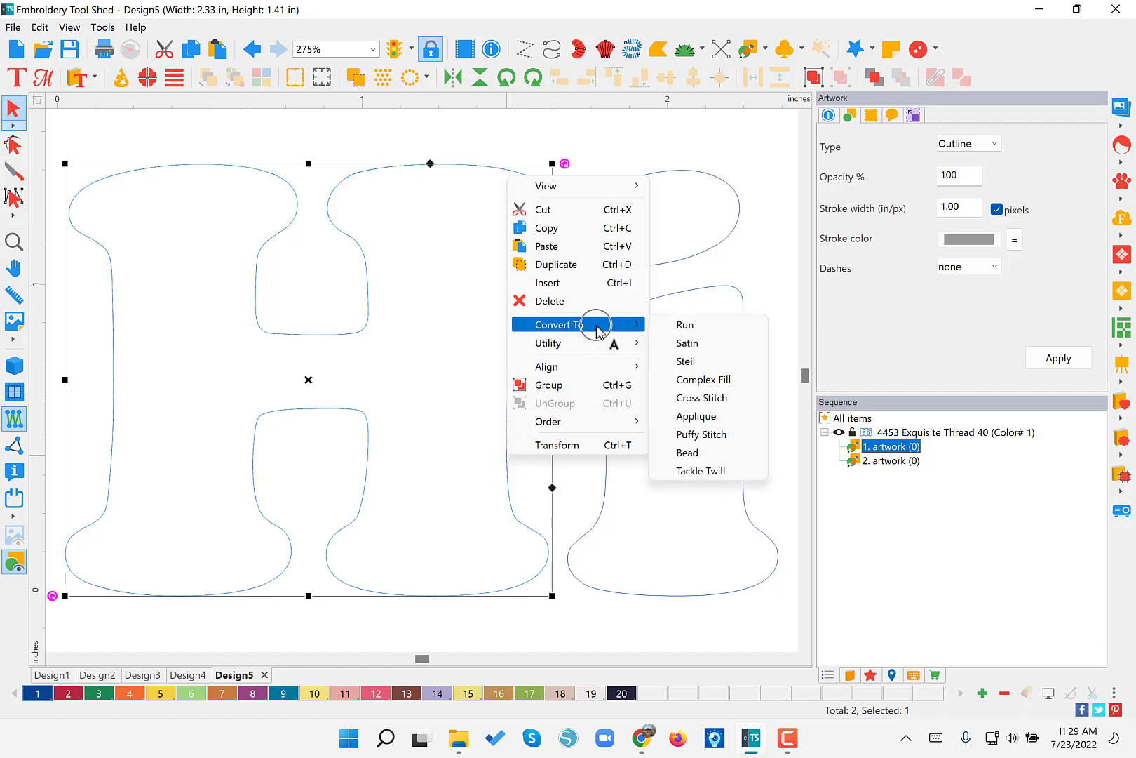
{"action": "left_click", "coordinate": [739, 380]}
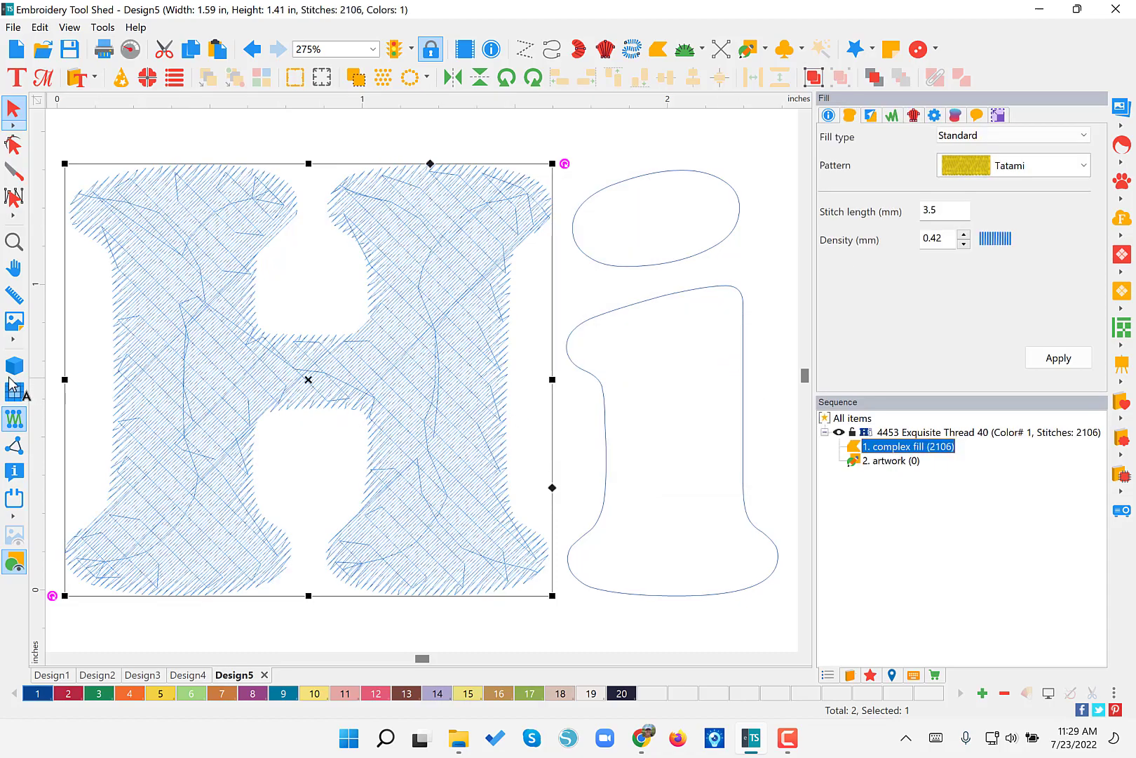
{"action": "left_click", "coordinate": [14, 367]}
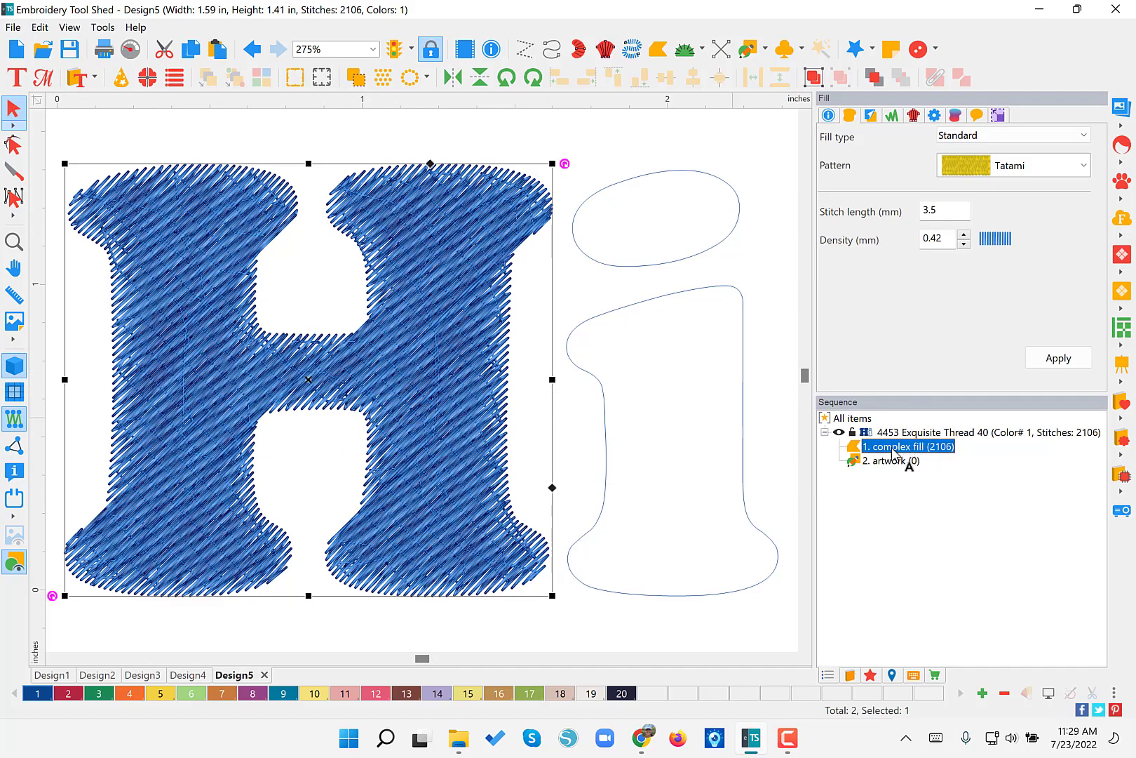
- Select the letter H's complex fill and copy it to the clipboard
{"action": "left_click", "coordinate": [940, 449]}
{"action": "left_click", "coordinate": [432, 375]}
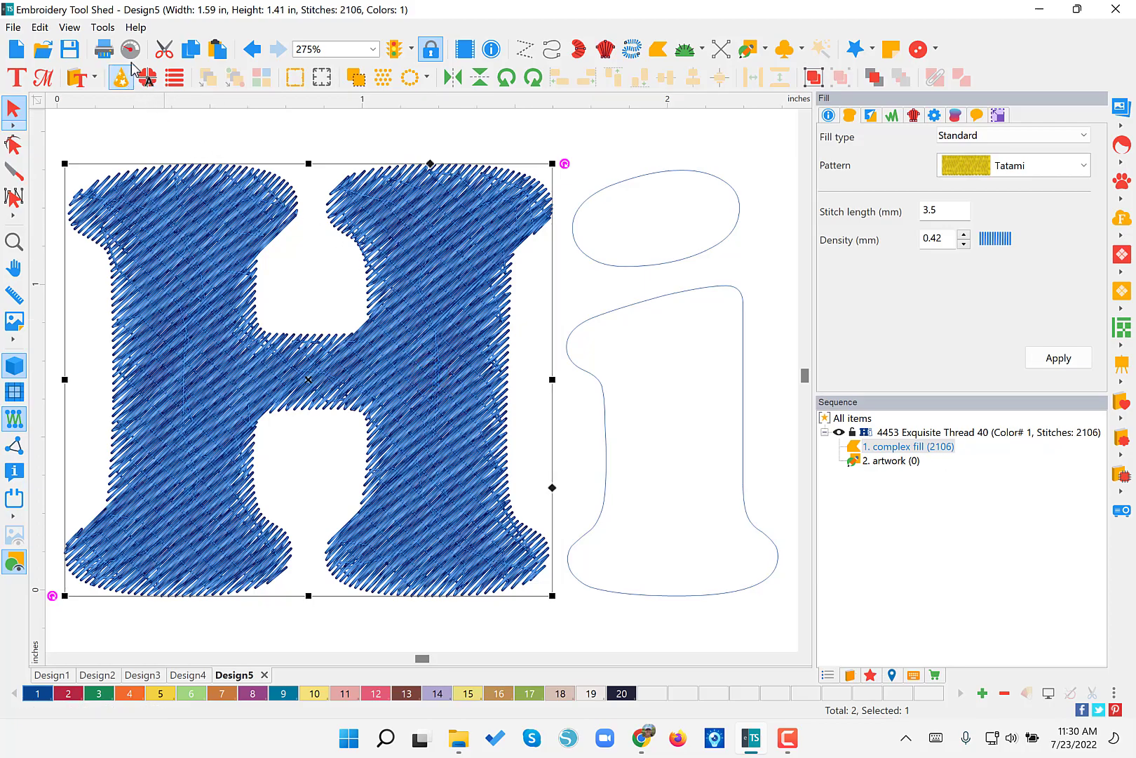
{"action": "key", "text": "ctrl"}
{"action": "key", "text": "ctrl"}
{"action": "key", "text": "ctrl"}
{"action": "key", "text": "ctrl"}
{"action": "left_click", "coordinate": [193, 46]}
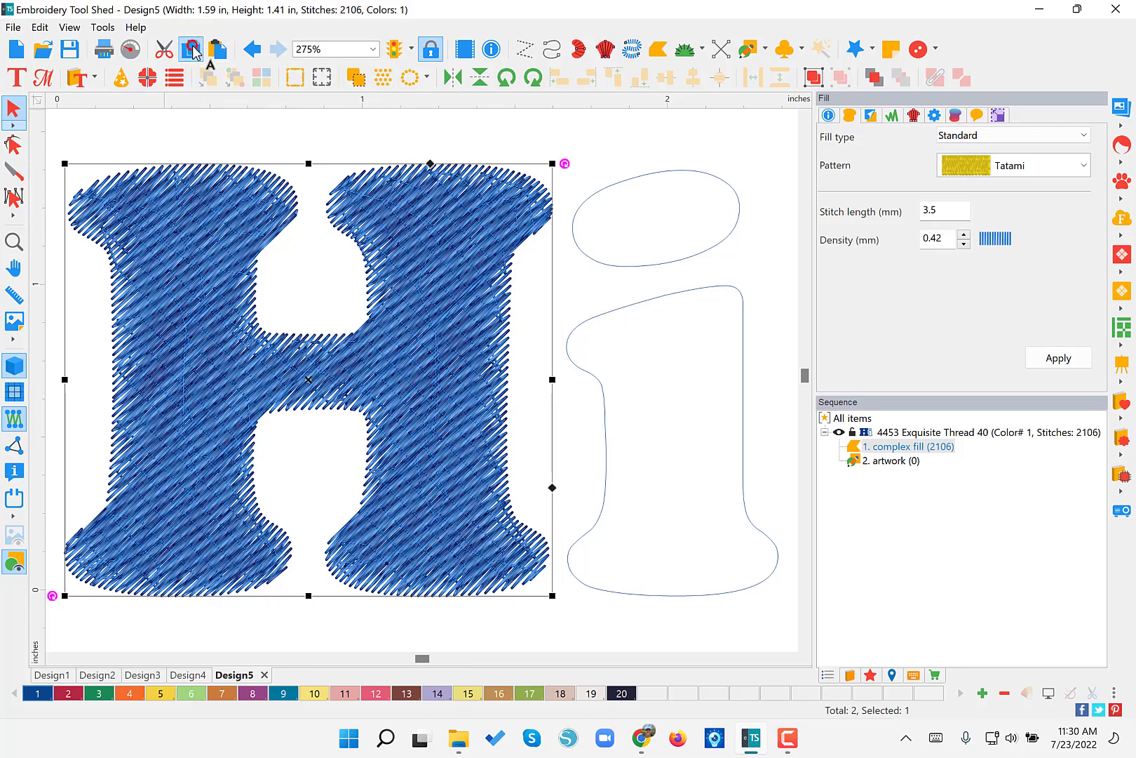
- Paste the copied complex fill of the letter H onto the design
{"action": "key", "text": "ctrl"}
{"action": "key", "text": "ctrl"}
{"action": "key", "text": "ctrl"}
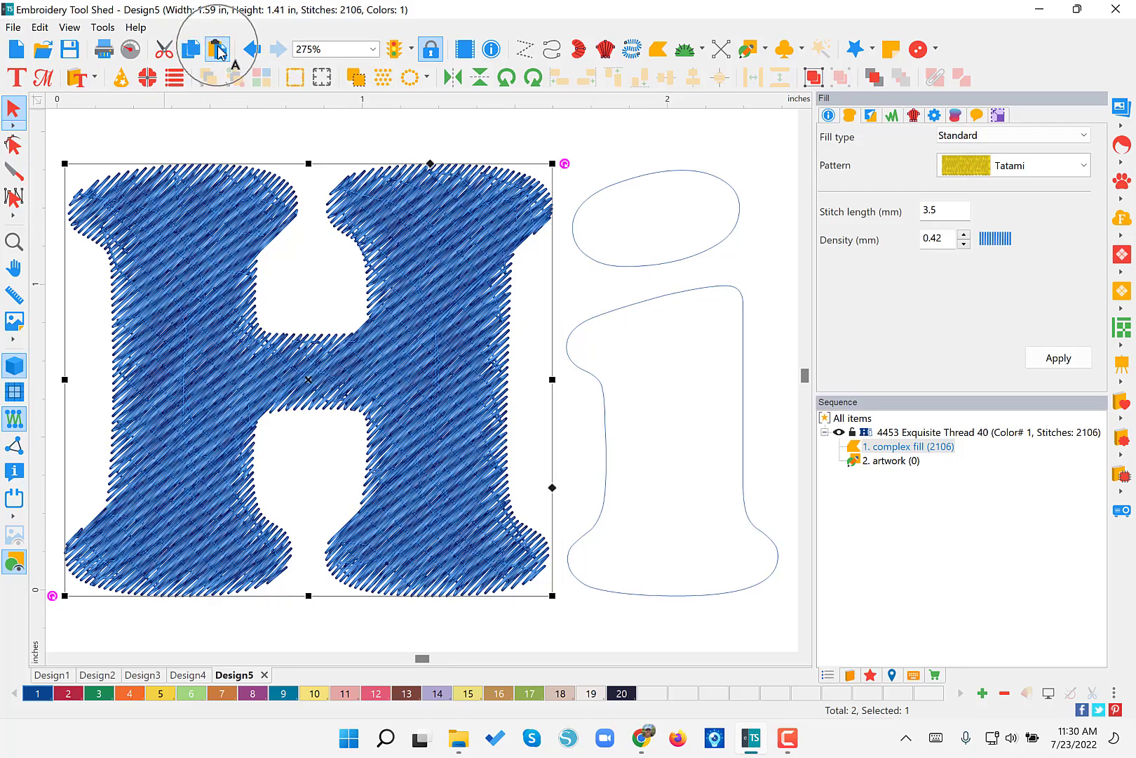
{"action": "left_click", "coordinate": [217, 49]}
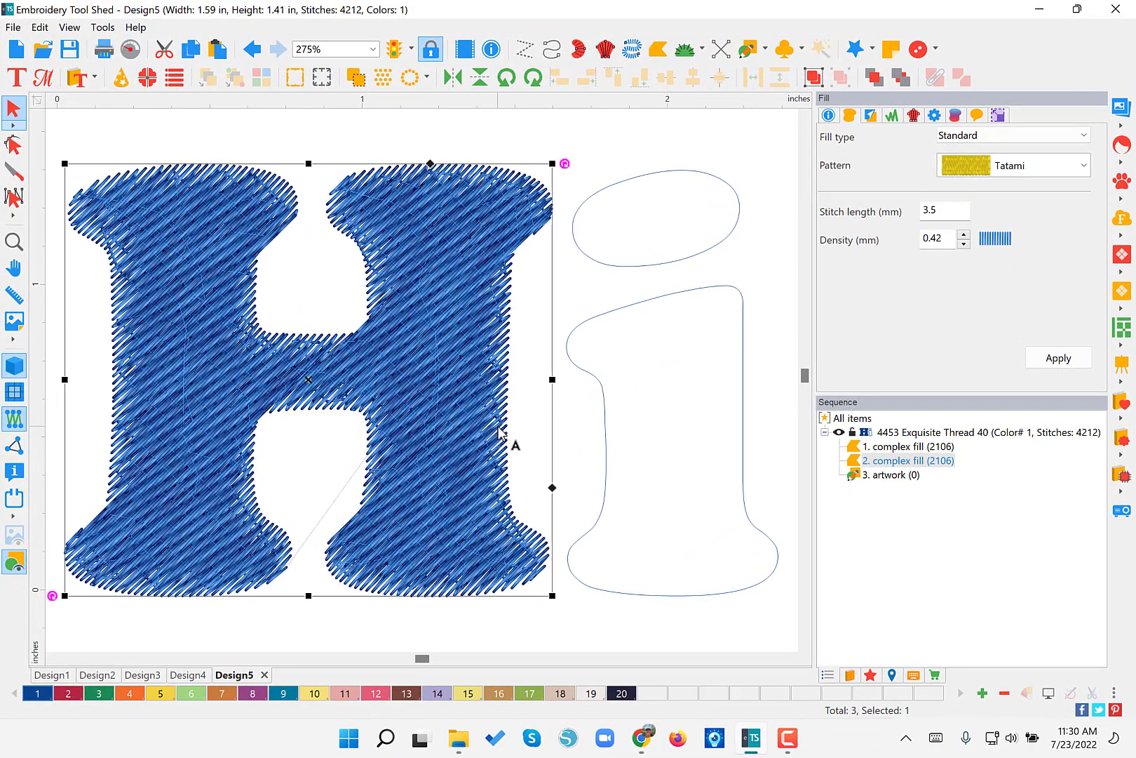
- Convert the pasted H fill to a Steil outline and recolor it with orange thread, color 4
{"action": "right_click", "coordinate": [500, 430]}
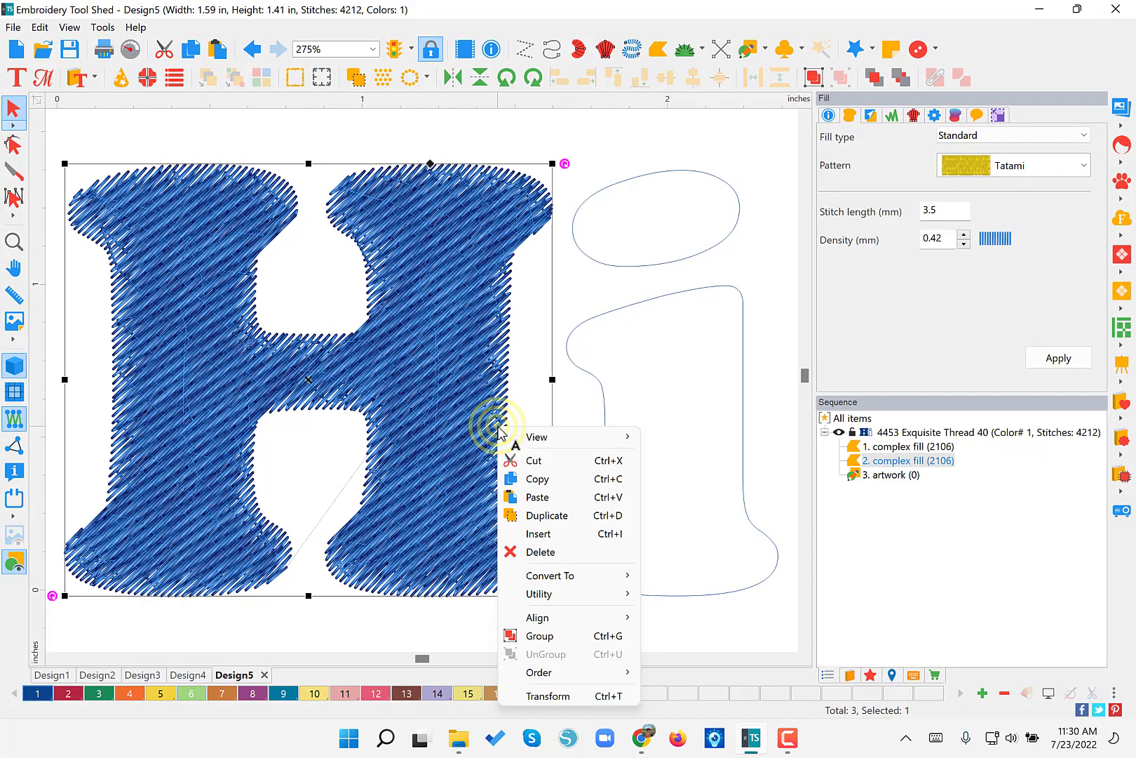
{"action": "mouse_move", "coordinate": [580, 580]}
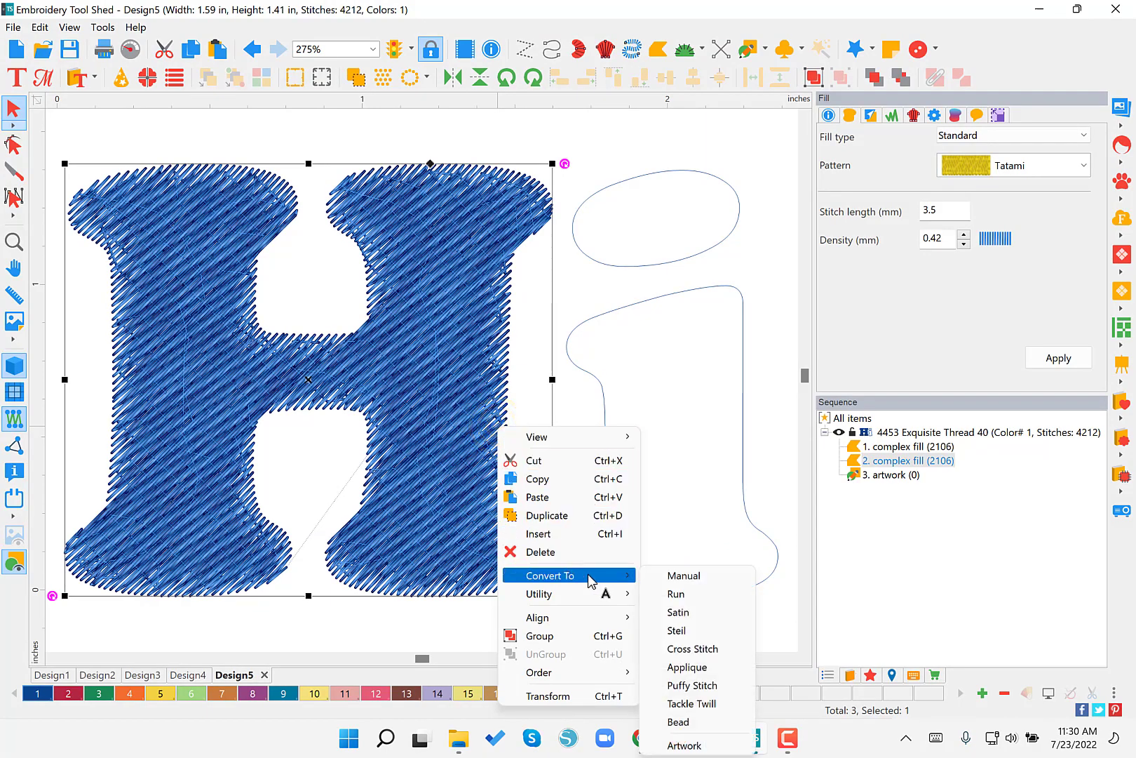
{"action": "left_click", "coordinate": [690, 631]}
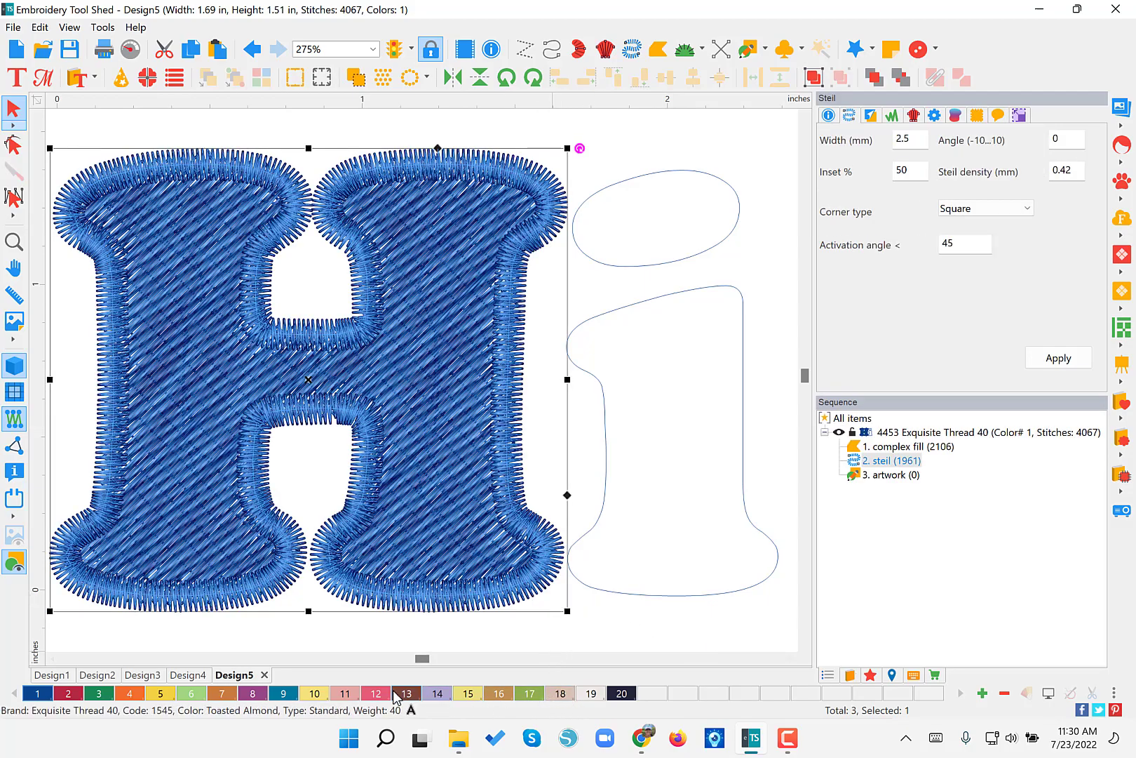
{"action": "left_click", "coordinate": [127, 693]}
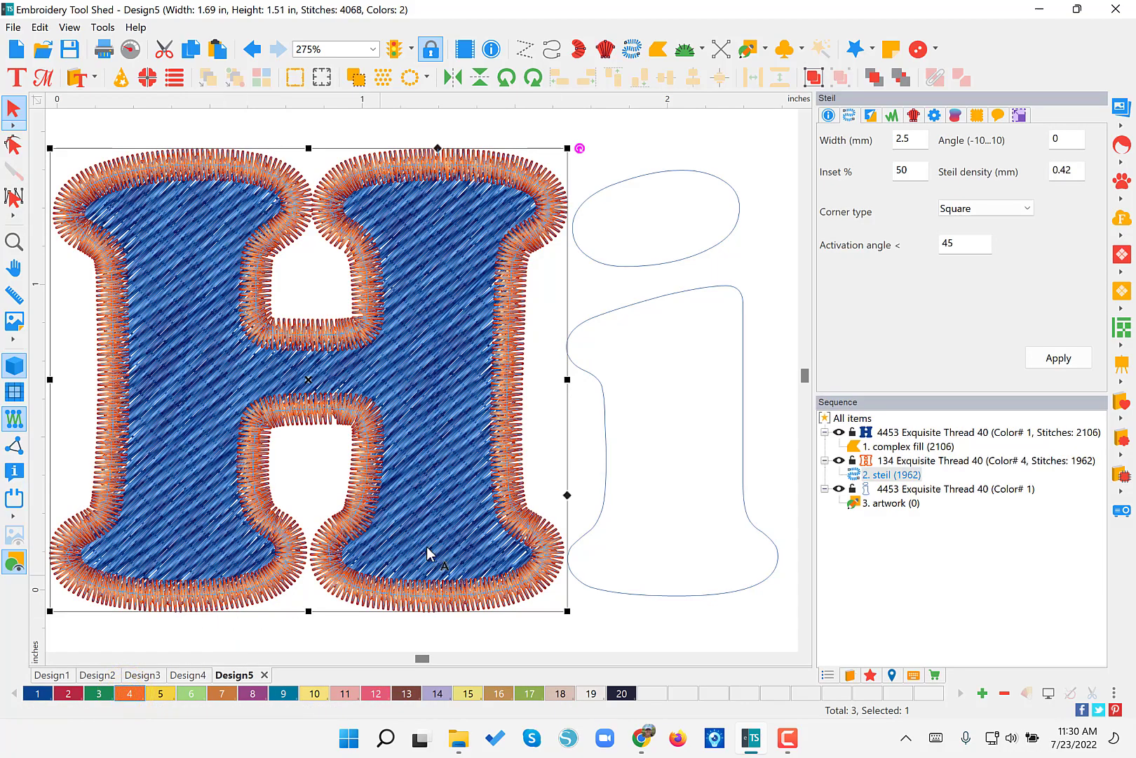
{"action": "left_click", "coordinate": [543, 390]}
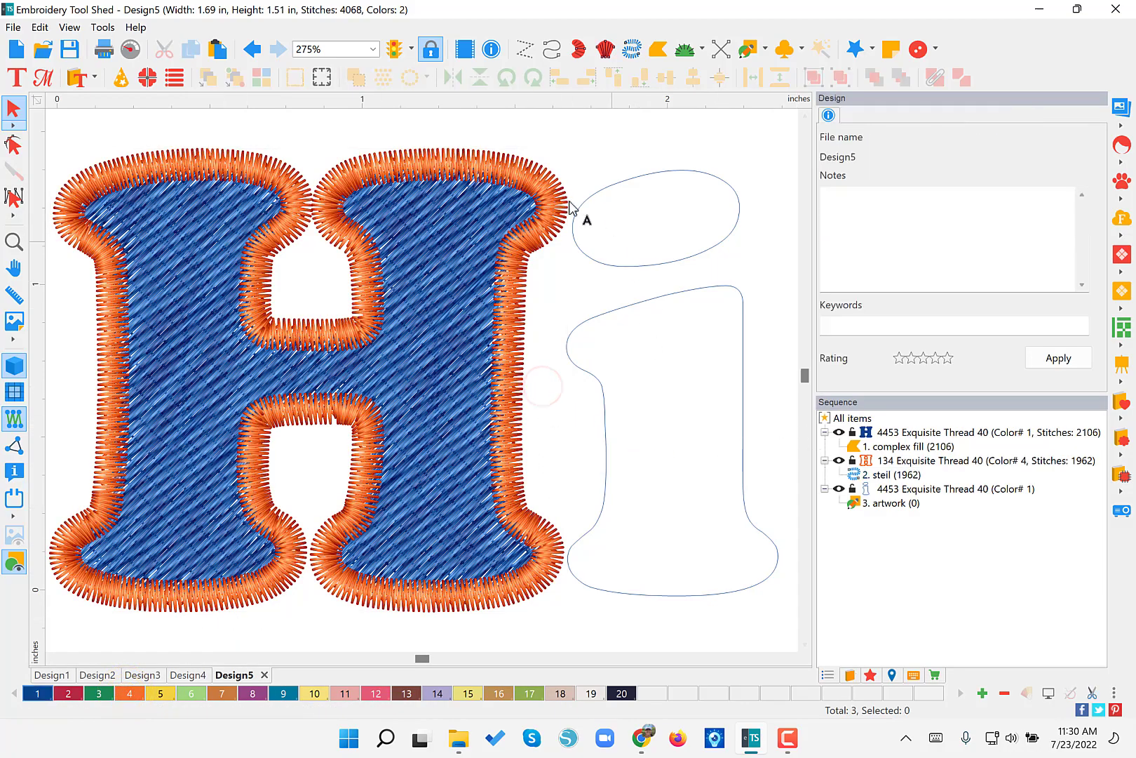
- Select the letter i artwork and apply the Steil outline effect to it
{"action": "left_click", "coordinate": [607, 467]}
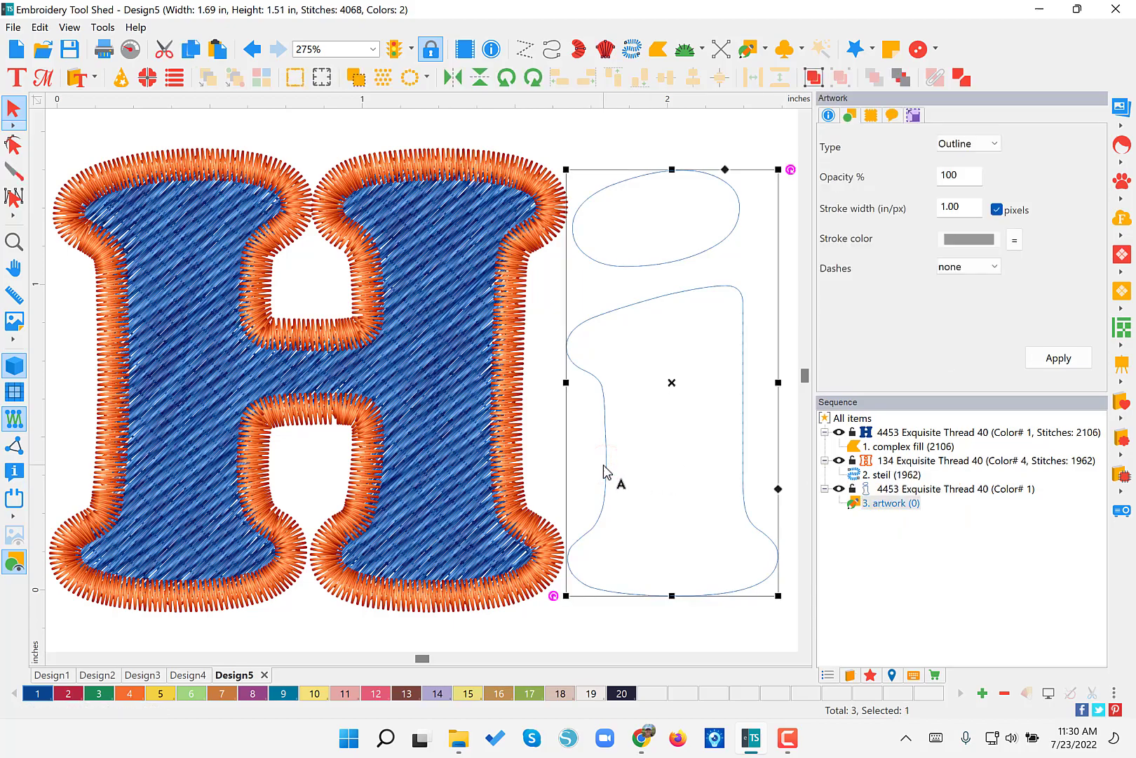
{"action": "left_click", "coordinate": [874, 676]}
{"action": "left_click", "coordinate": [904, 503]}
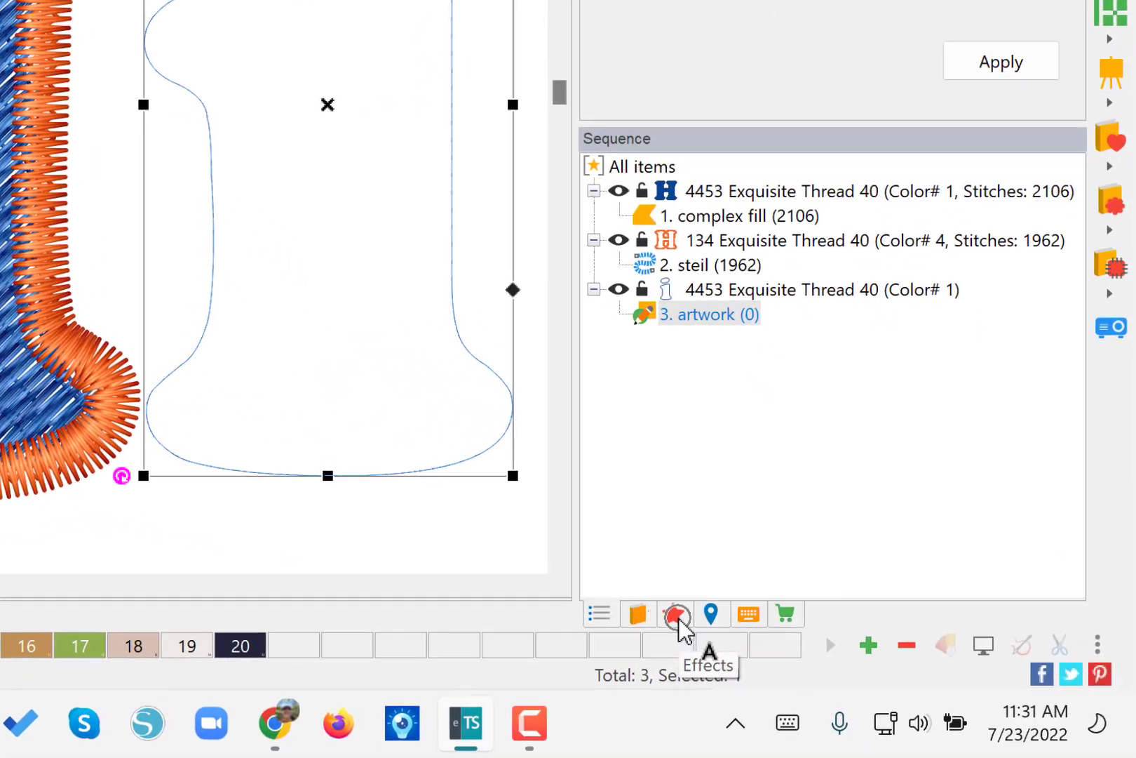
{"action": "left_click", "coordinate": [872, 677]}
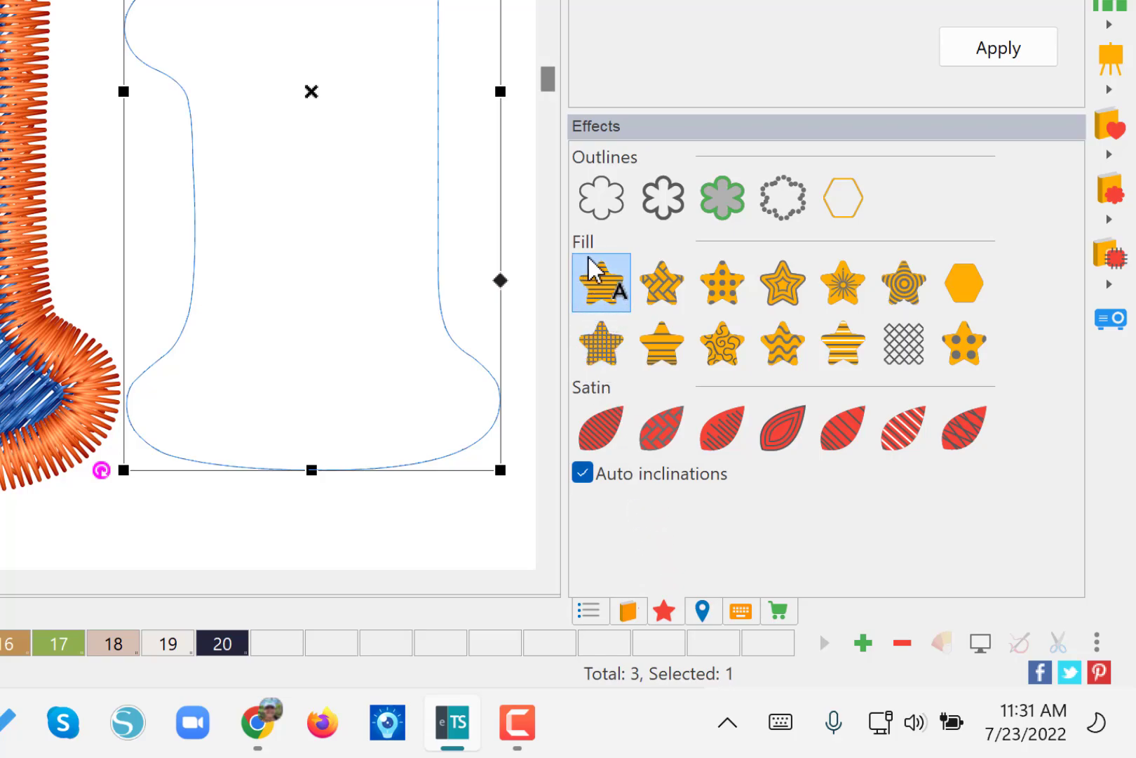
{"action": "left_click", "coordinate": [598, 298]}
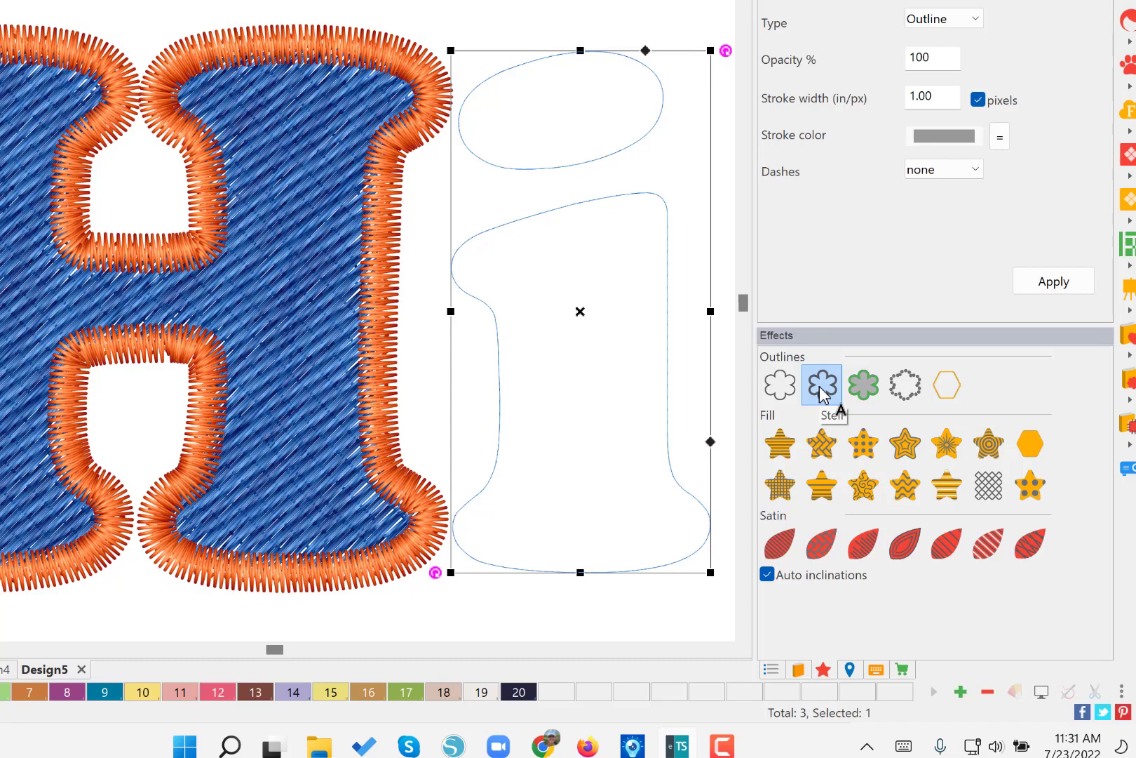
{"action": "left_click", "coordinate": [820, 390]}
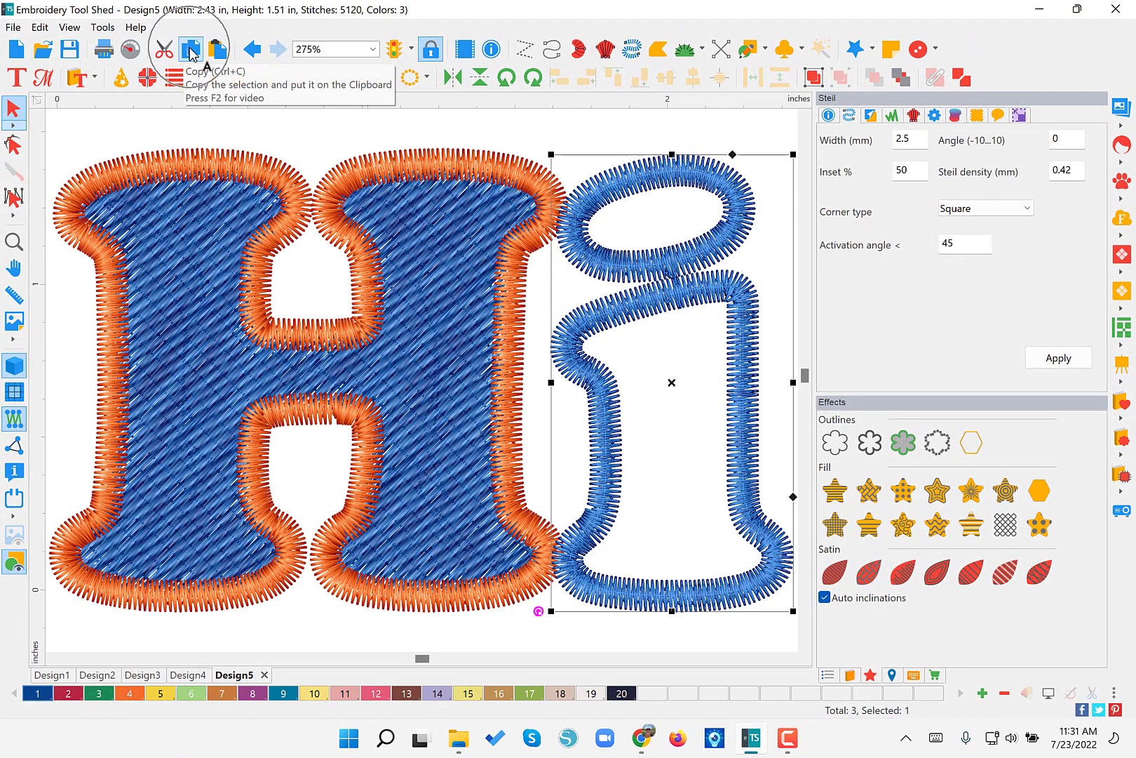
- Copy and paste the letter i's steil outline, and show its two steil objects in the Sequence view
{"action": "left_click", "coordinate": [191, 50]}
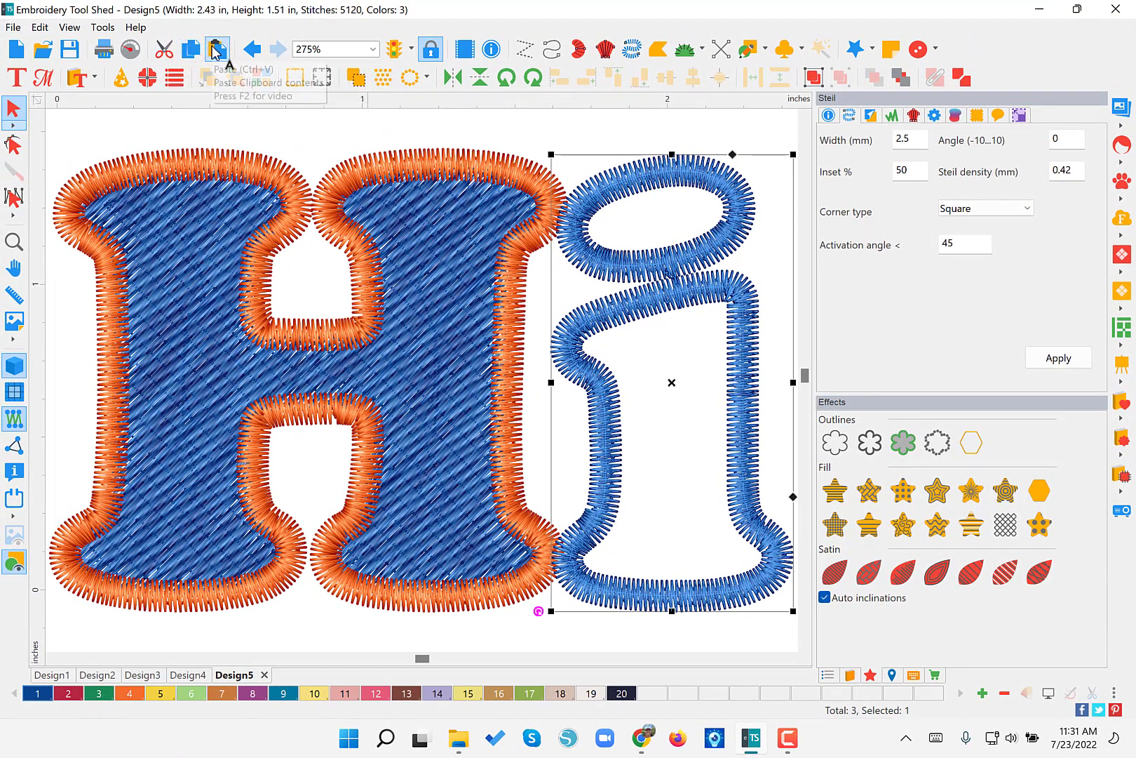
{"action": "left_click", "coordinate": [214, 49]}
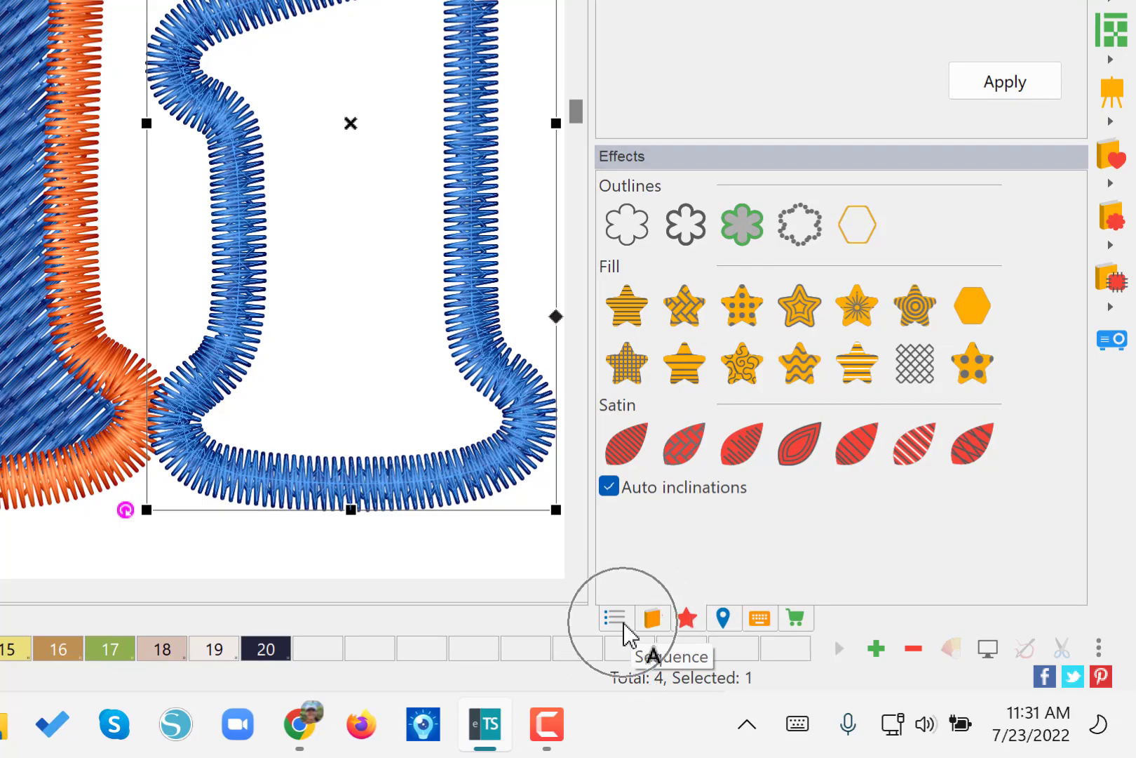
{"action": "left_click", "coordinate": [621, 620]}
{"action": "left_click", "coordinate": [719, 327]}
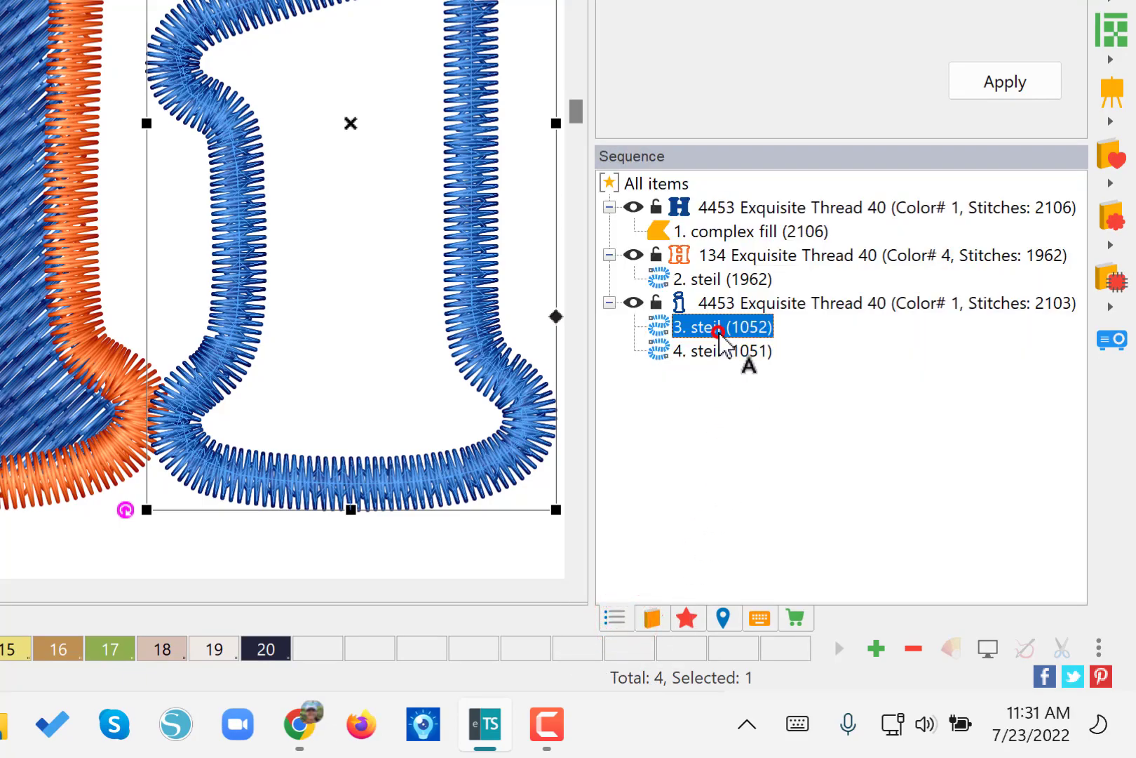
- Select the pasted steil copy of the letter i and recolor it with yellow thread, color 5
{"action": "left_click", "coordinate": [714, 351]}
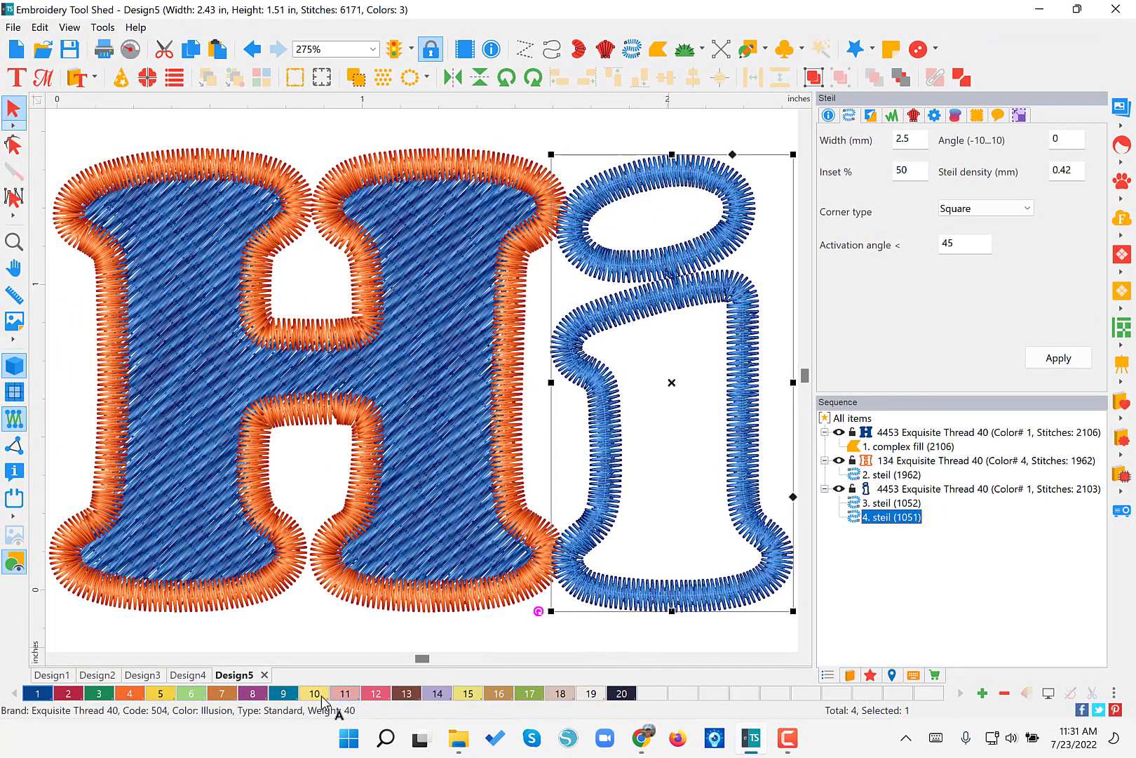
{"action": "left_click", "coordinate": [251, 693]}
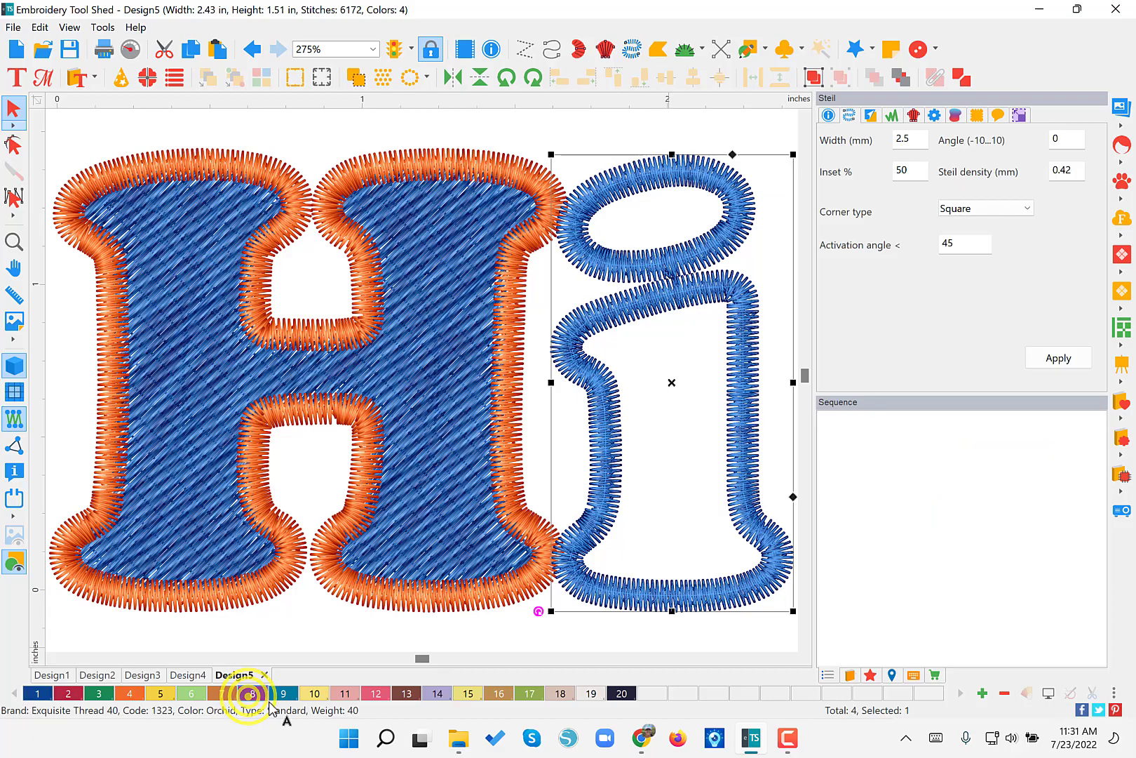
{"action": "left_click", "coordinate": [160, 693]}
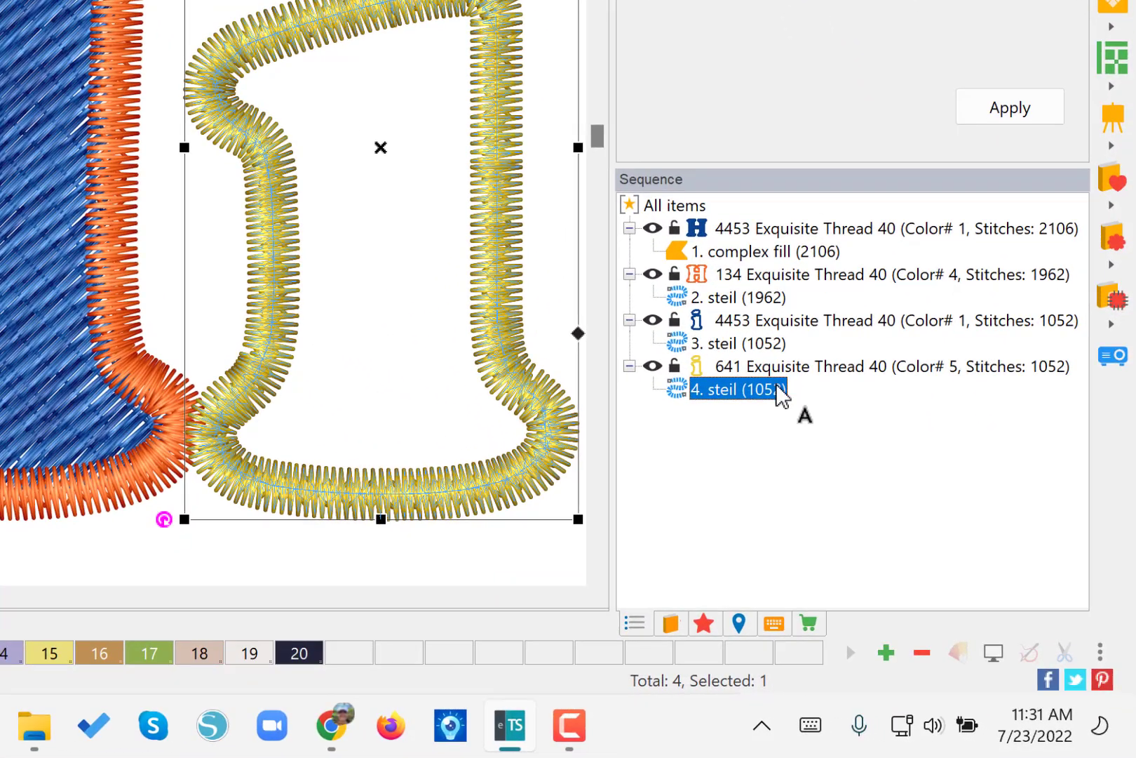
- Change the yellow steil copy of the letter i to a Standard fill and deselect it
{"action": "left_click", "coordinate": [726, 343]}
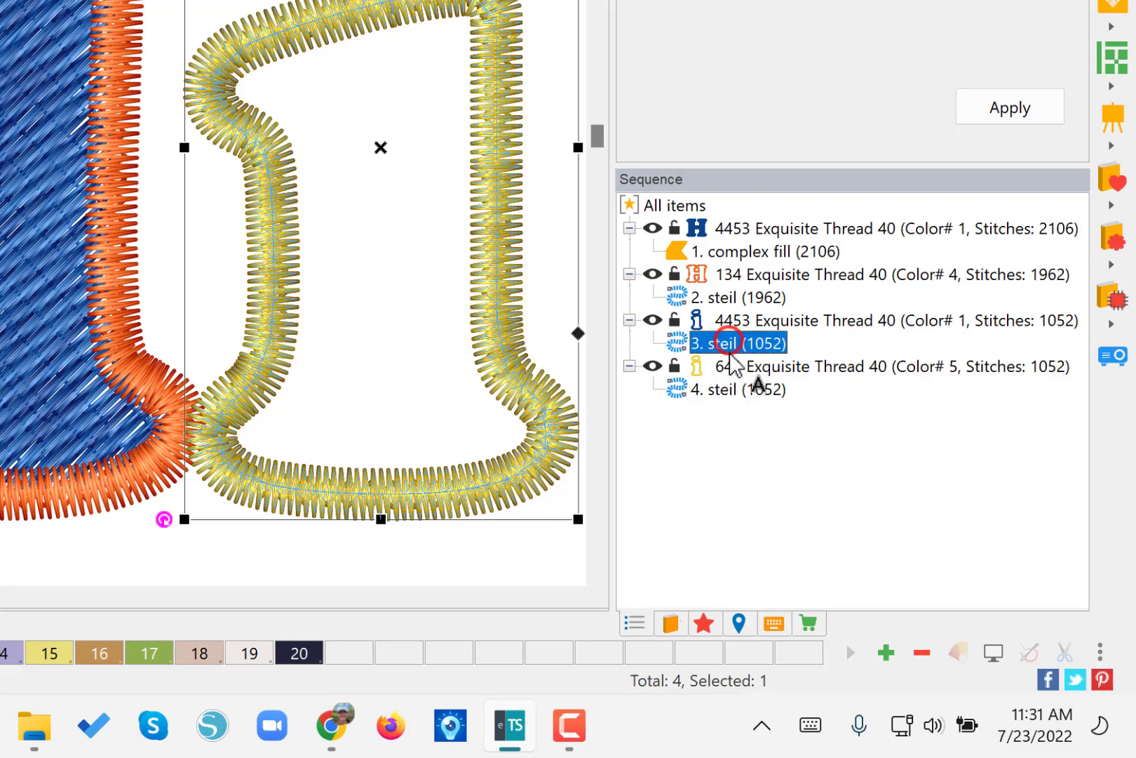
{"action": "left_click", "coordinate": [732, 389]}
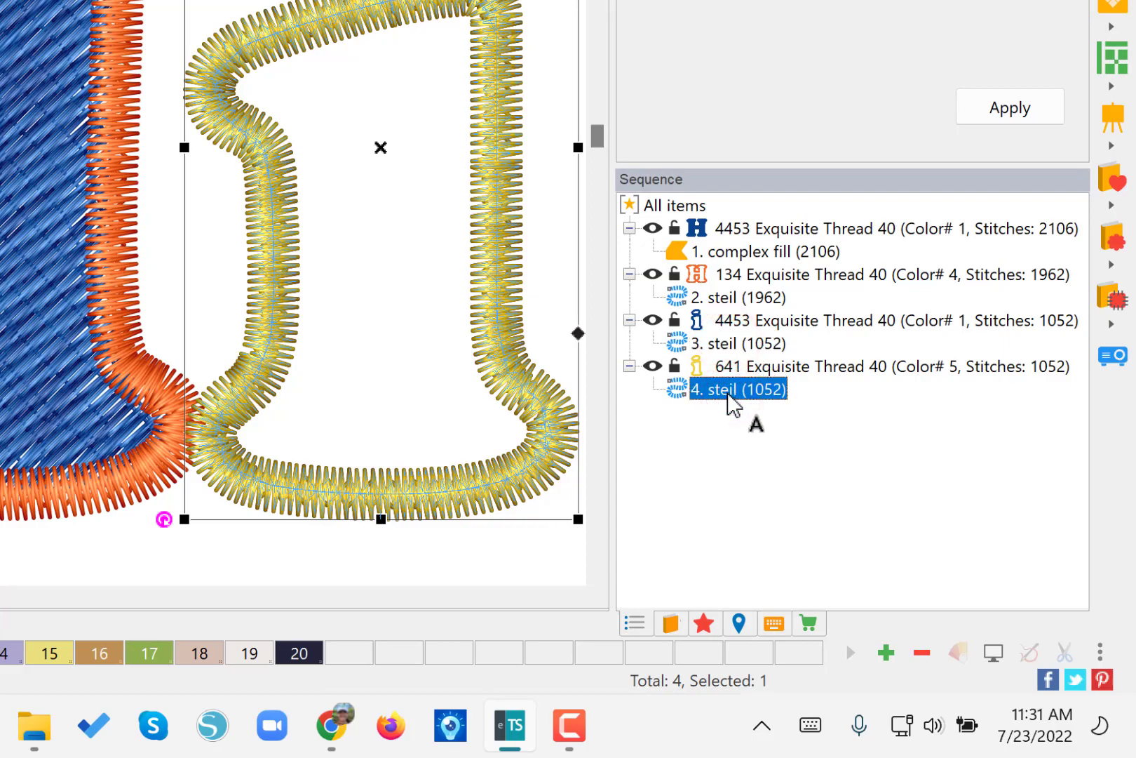
{"action": "left_click", "coordinate": [709, 626]}
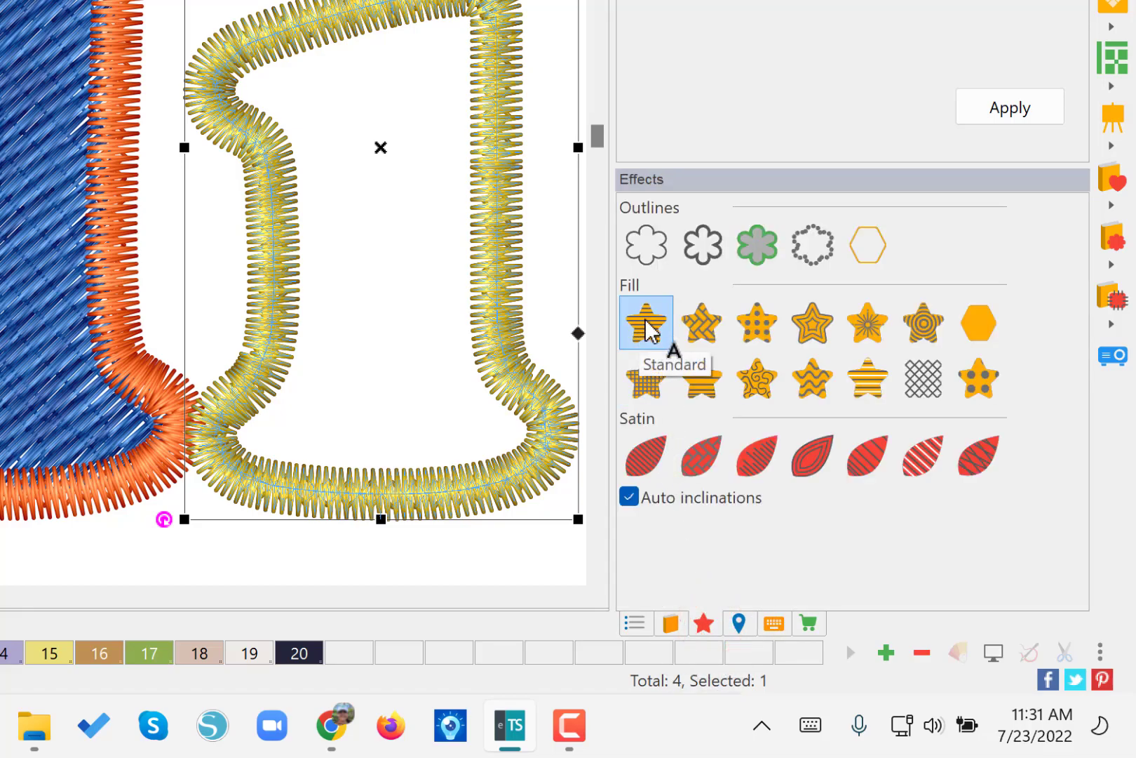
{"action": "left_click", "coordinate": [646, 322]}
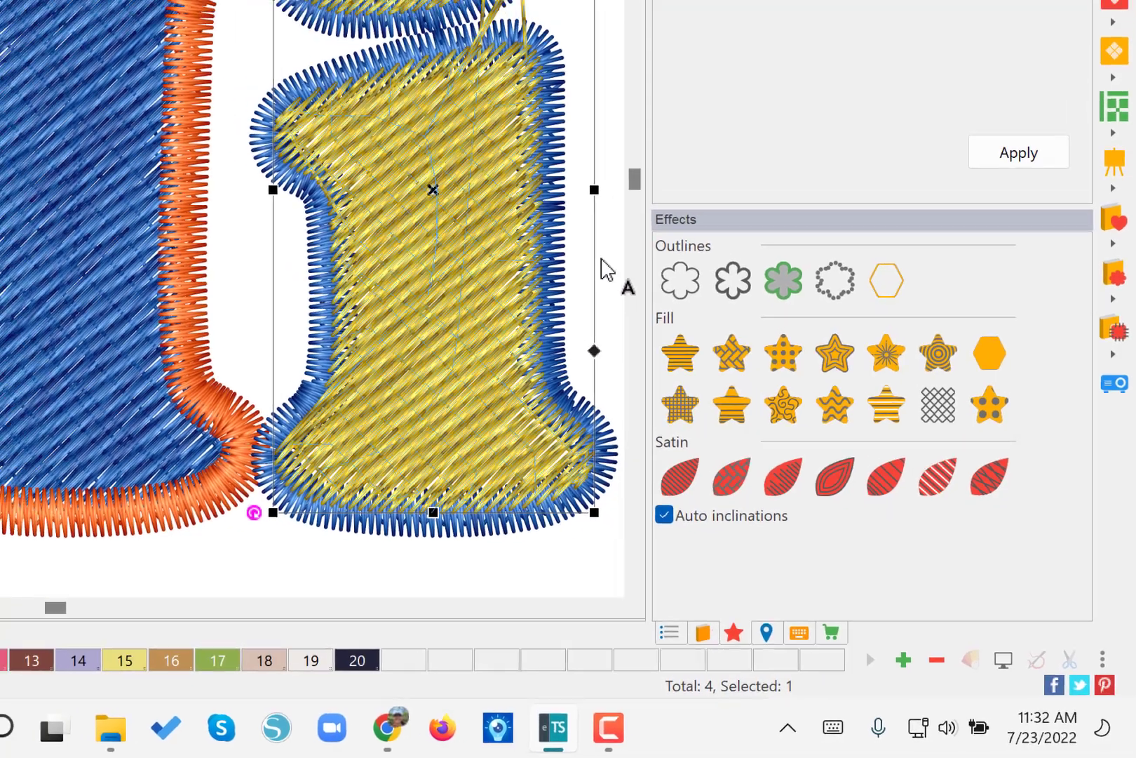
{"action": "left_click", "coordinate": [536, 200]}
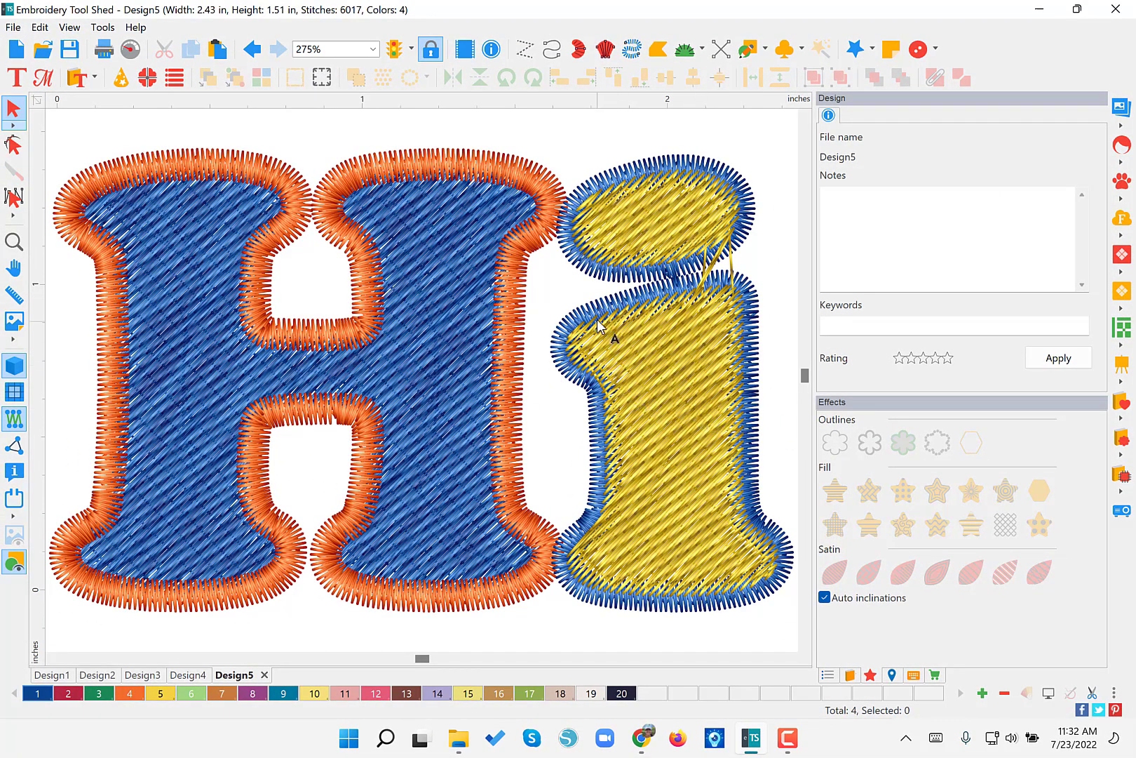
- Run through the stitch-out simulation of the whole design from first to last stitch and close it
{"action": "left_click", "coordinate": [129, 48]}
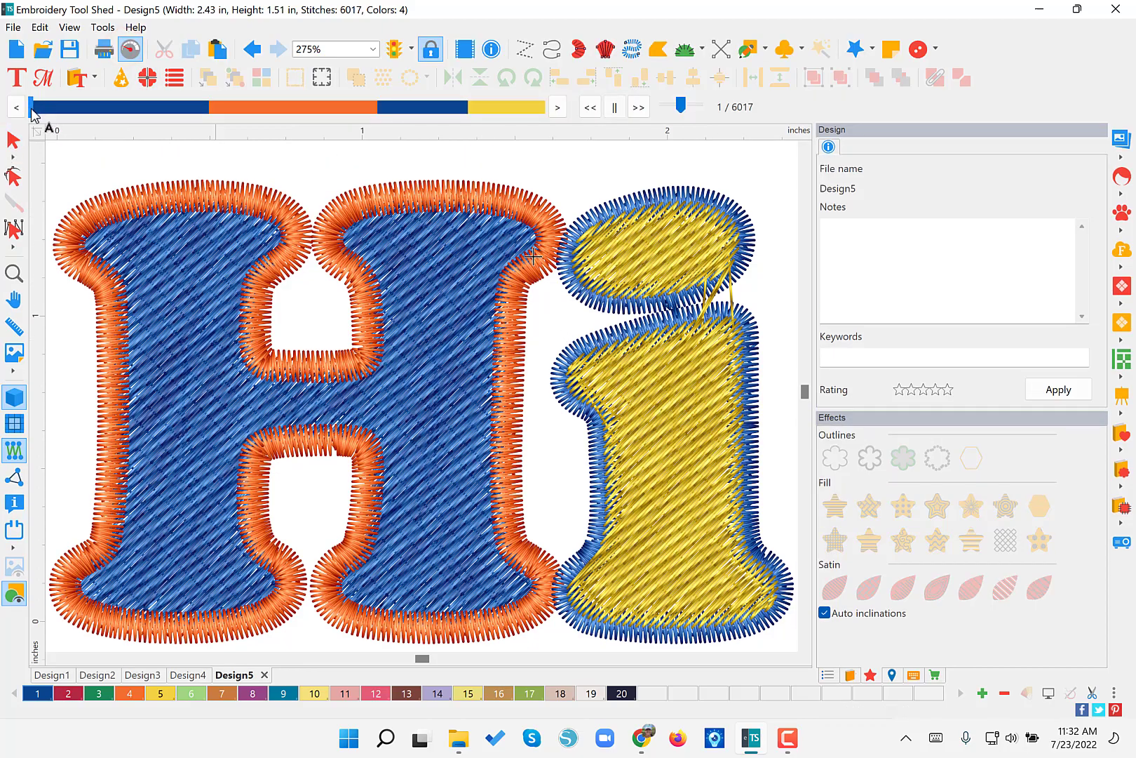
{"action": "mouse_move", "coordinate": [31, 110]}
{"action": "left_mouse_down"}
{"action": "mouse_move", "coordinate": [324, 140]}
{"action": "mouse_move", "coordinate": [602, 147]}
{"action": "left_mouse_up"}
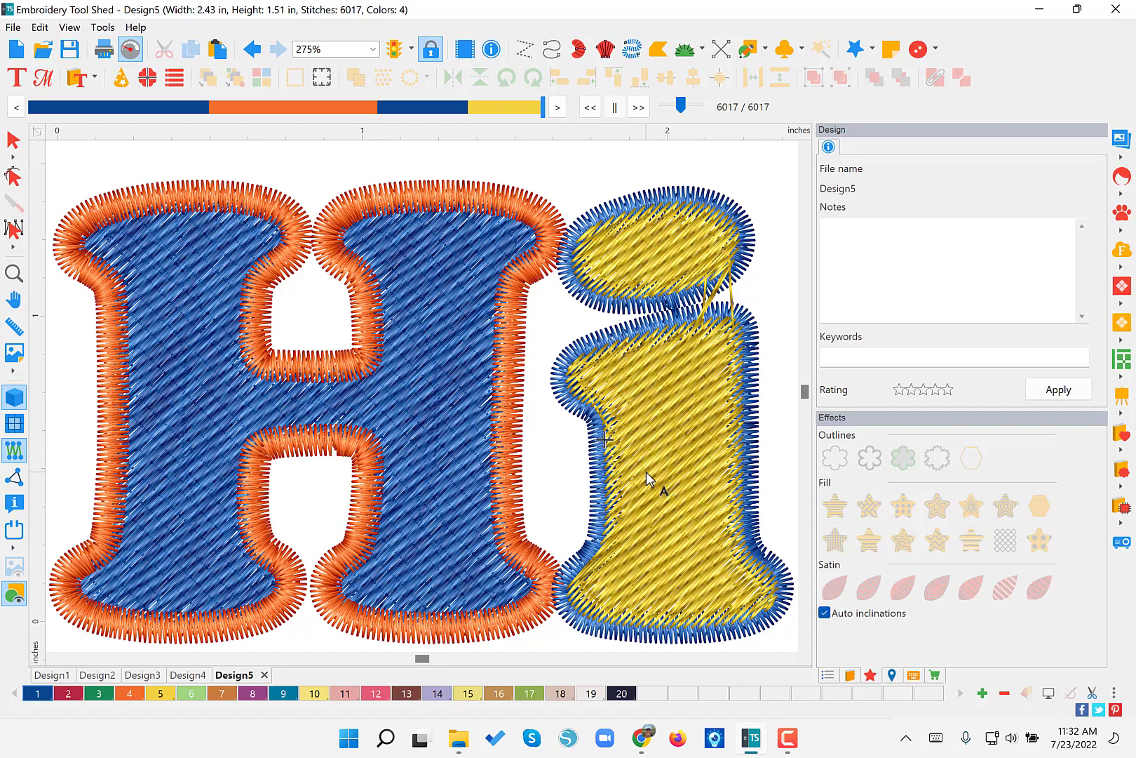
{"action": "left_click", "coordinate": [13, 140]}
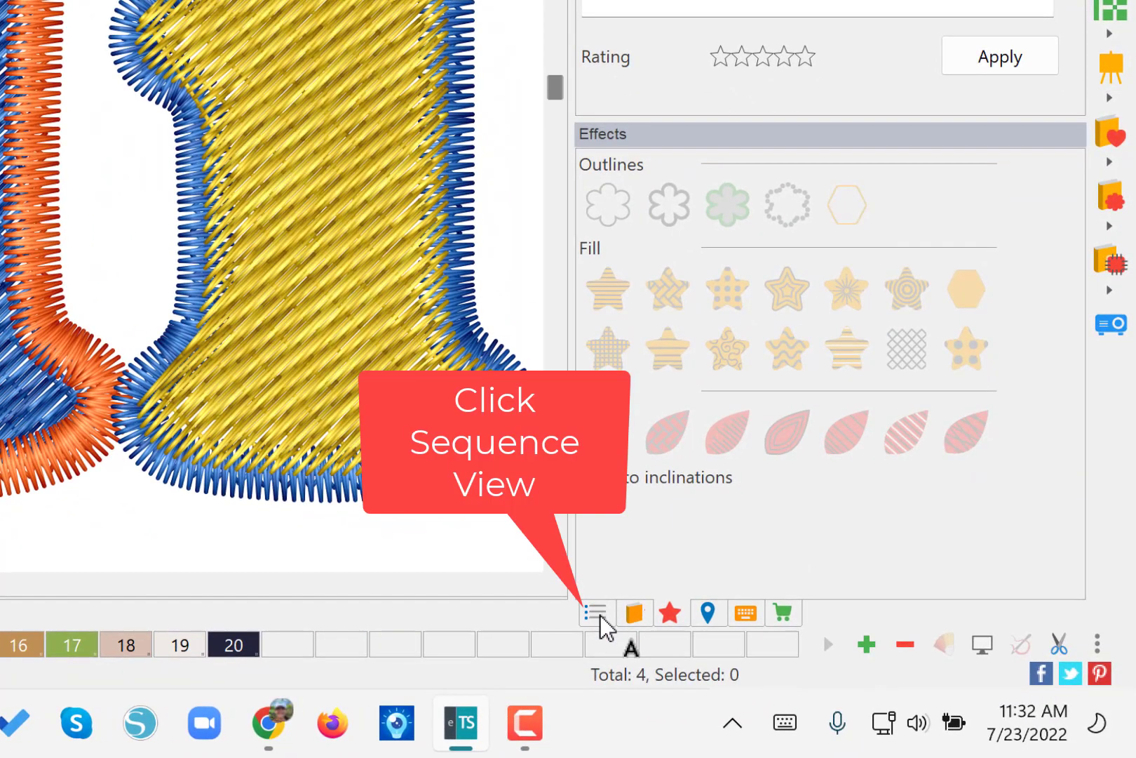
- Move the i's yellow fill ahead of its blue steil outline in the Sequence view and undo the move
{"action": "left_click", "coordinate": [711, 643]}
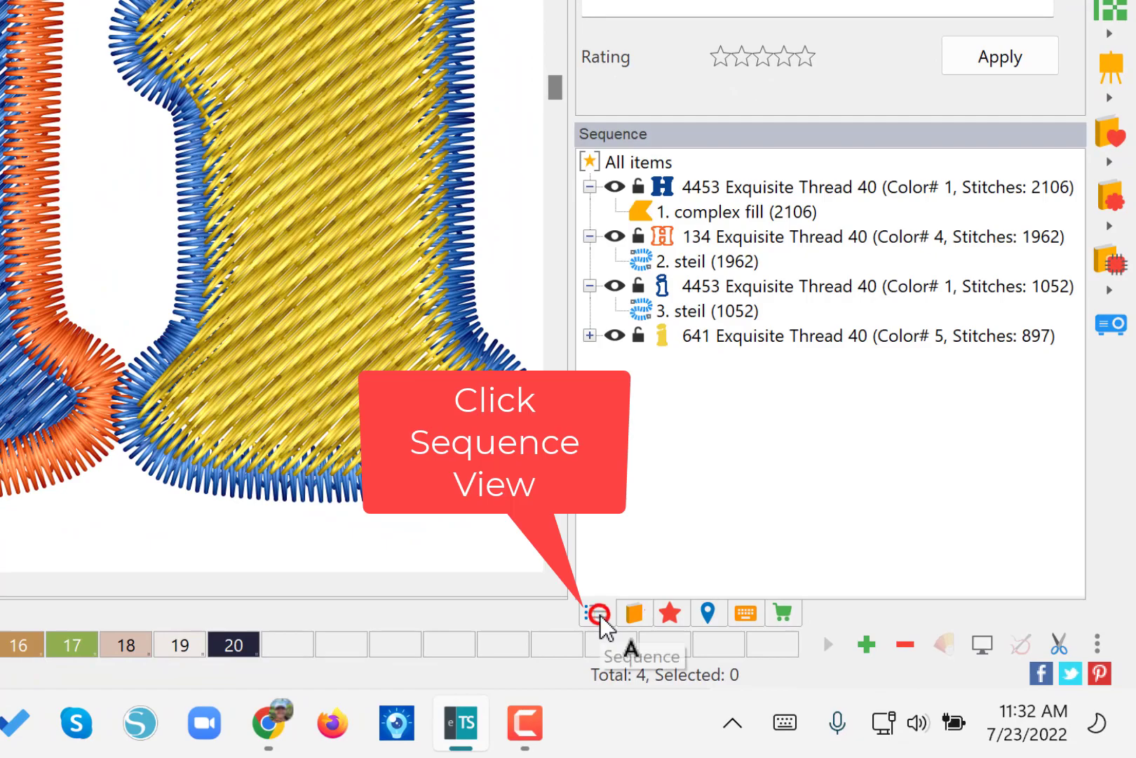
{"action": "left_click", "coordinate": [712, 339]}
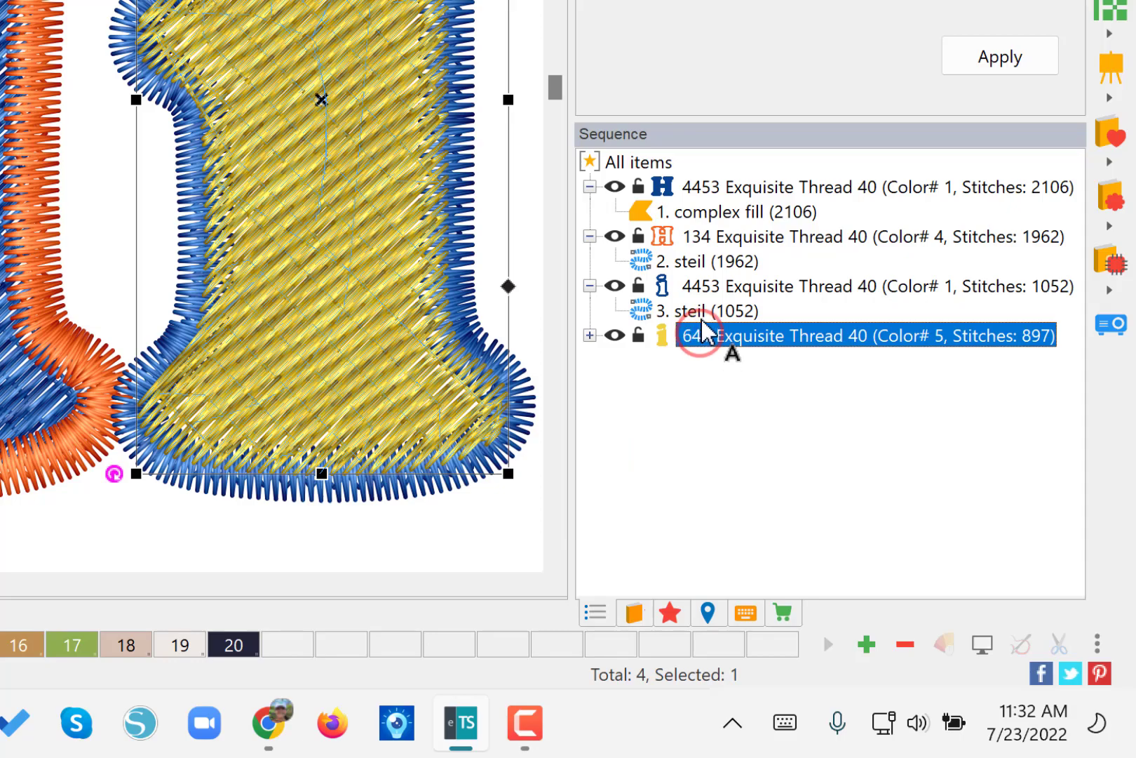
{"action": "left_click", "coordinate": [707, 311]}
{"action": "left_click", "coordinate": [707, 288]}
{"action": "left_click_drag", "start_coordinate": [709, 288], "coordinate": [712, 265]}
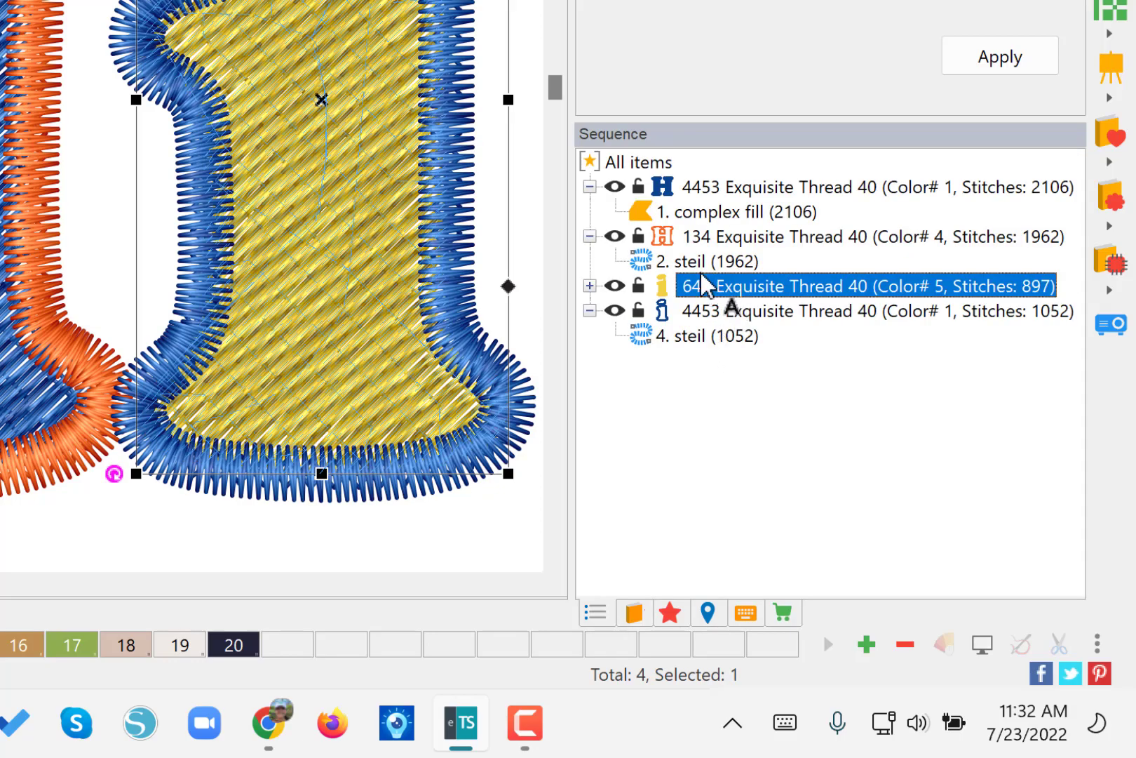
{"action": "left_click", "coordinate": [717, 317]}
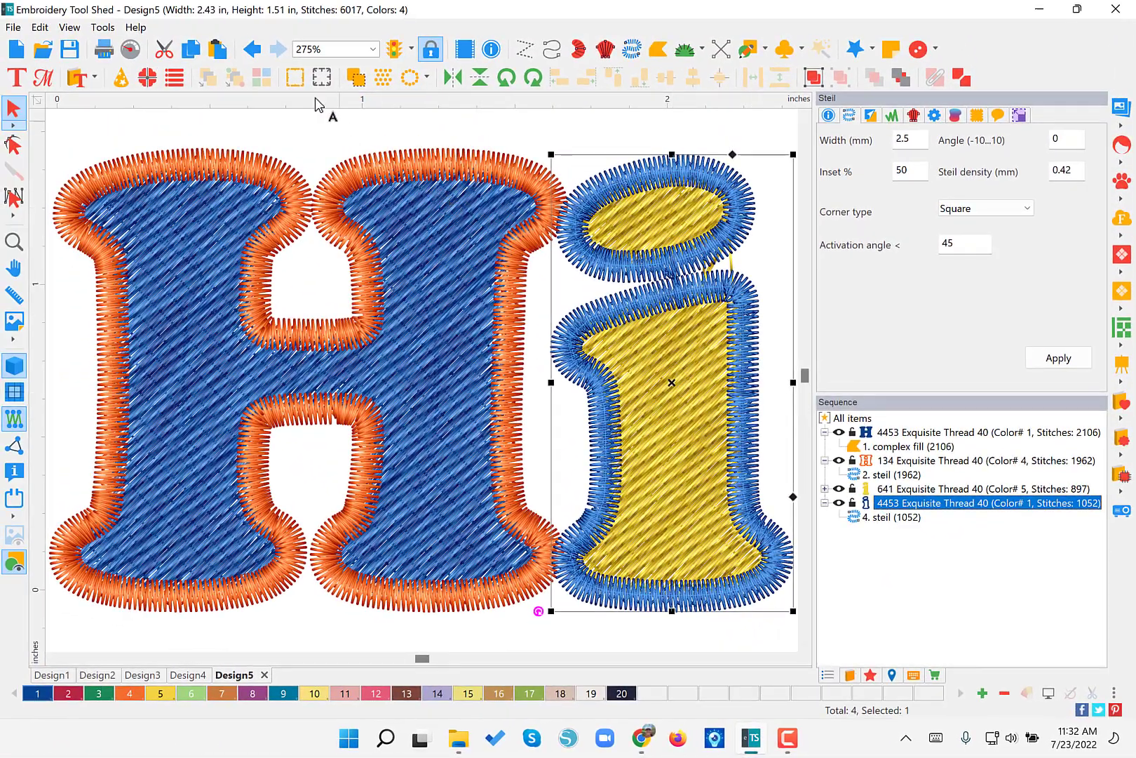
{"action": "left_click", "coordinate": [253, 49]}
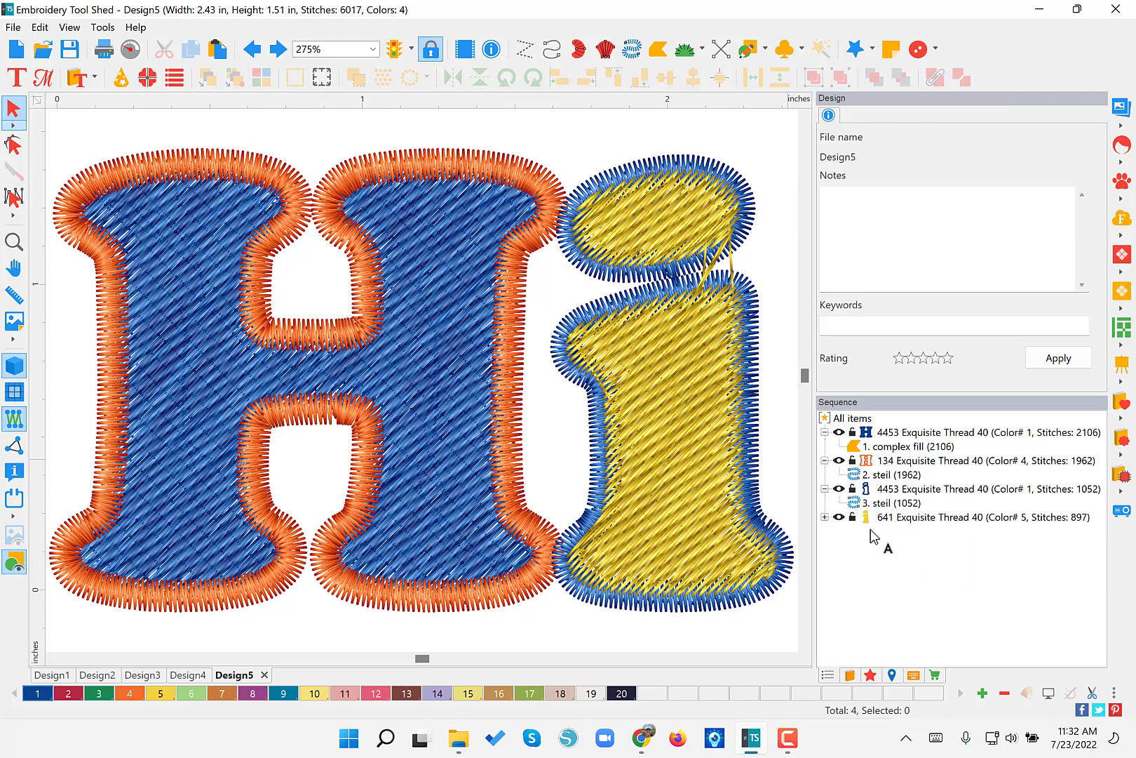
- Send the letter i's yellow fill to the very start of the stitching order and deselect it
{"action": "left_click", "coordinate": [903, 520]}
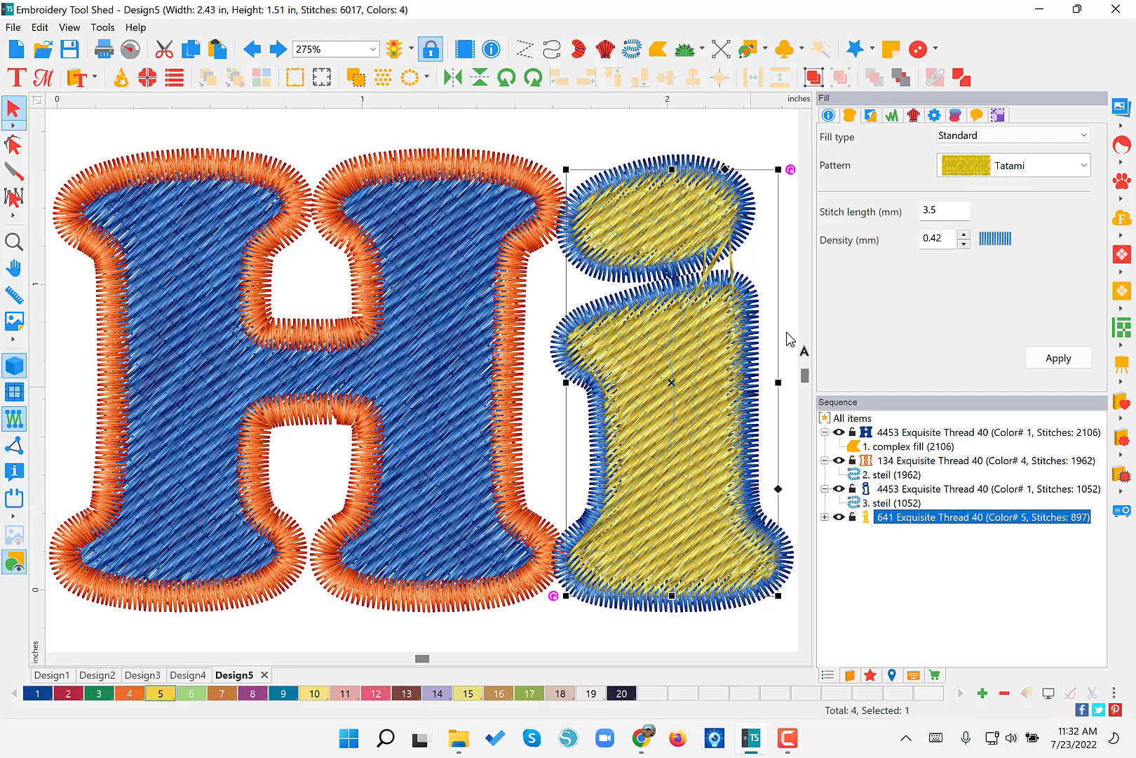
{"action": "left_click", "coordinate": [907, 83]}
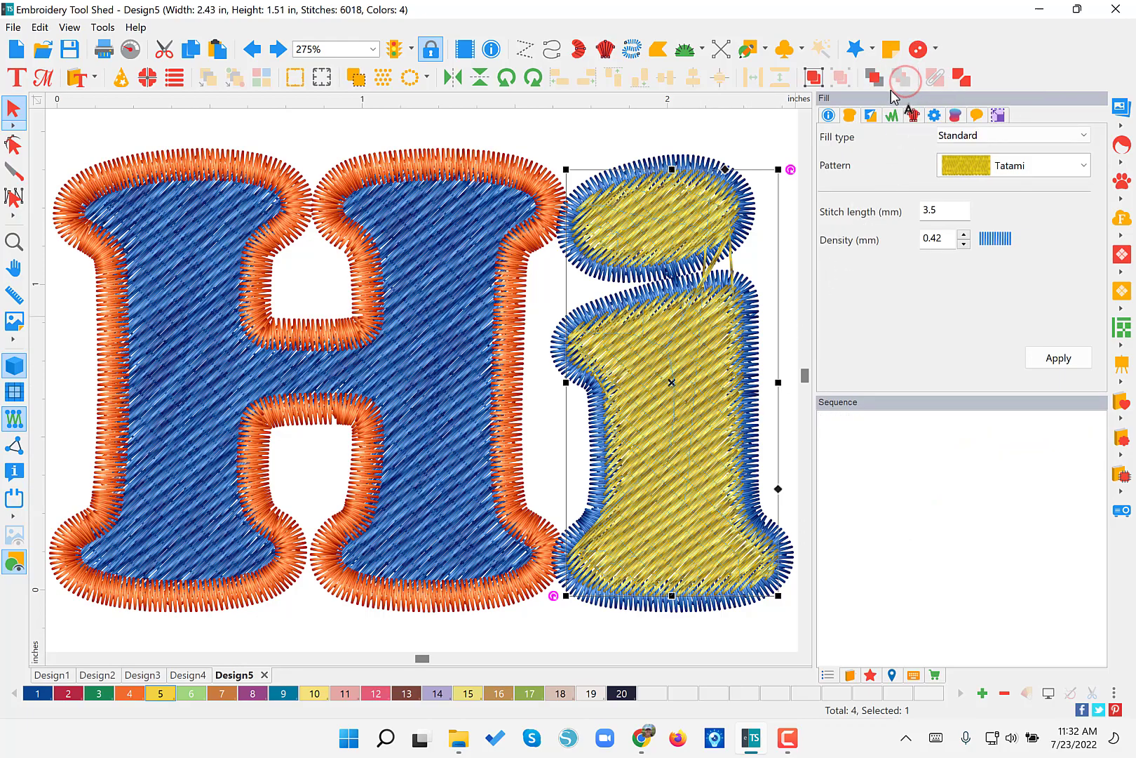
{"action": "left_click", "coordinate": [777, 263]}
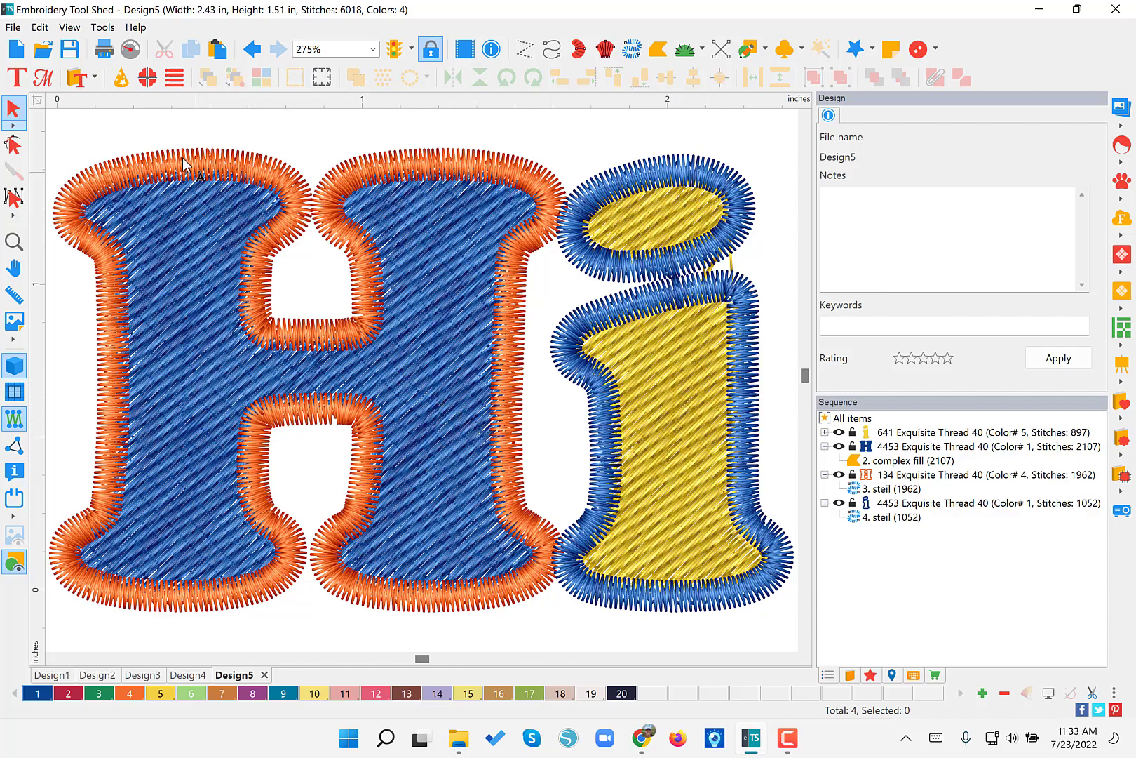
- Scrub through the stitch-out simulation of the whole design to review the stitching order with the yellow fill first
{"action": "left_click", "coordinate": [130, 49]}
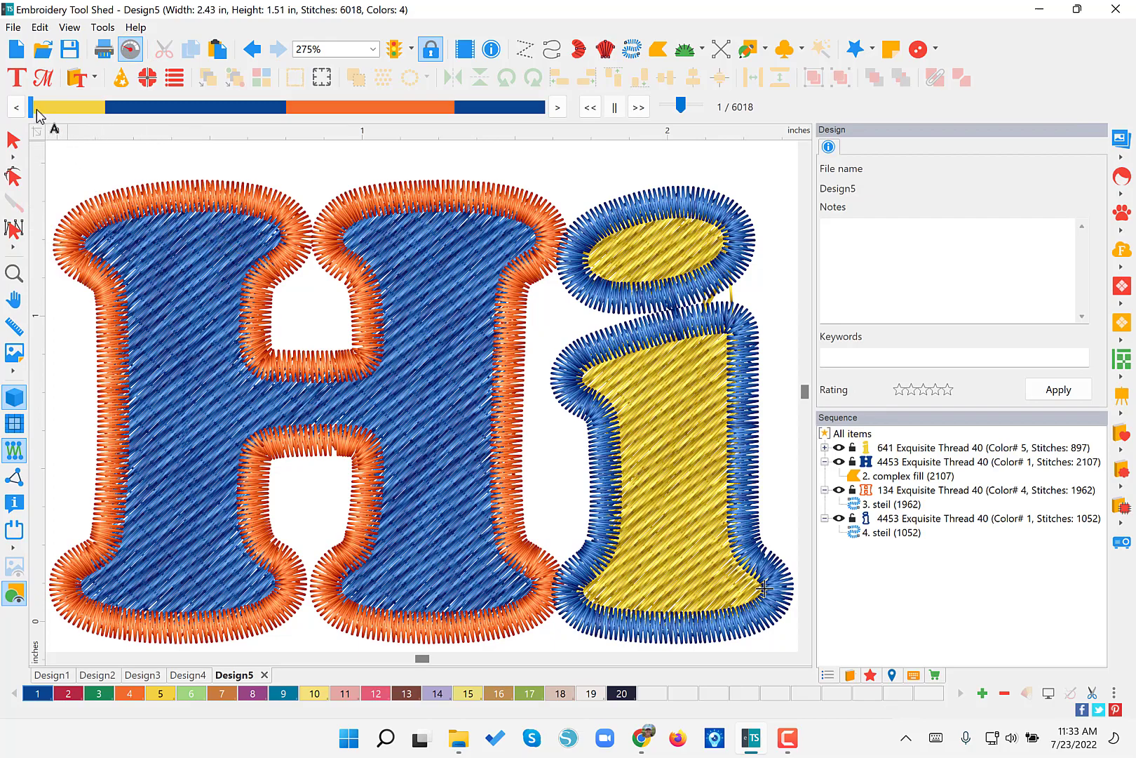
{"action": "left_click_drag", "start_coordinate": [31, 111], "coordinate": [583, 190]}
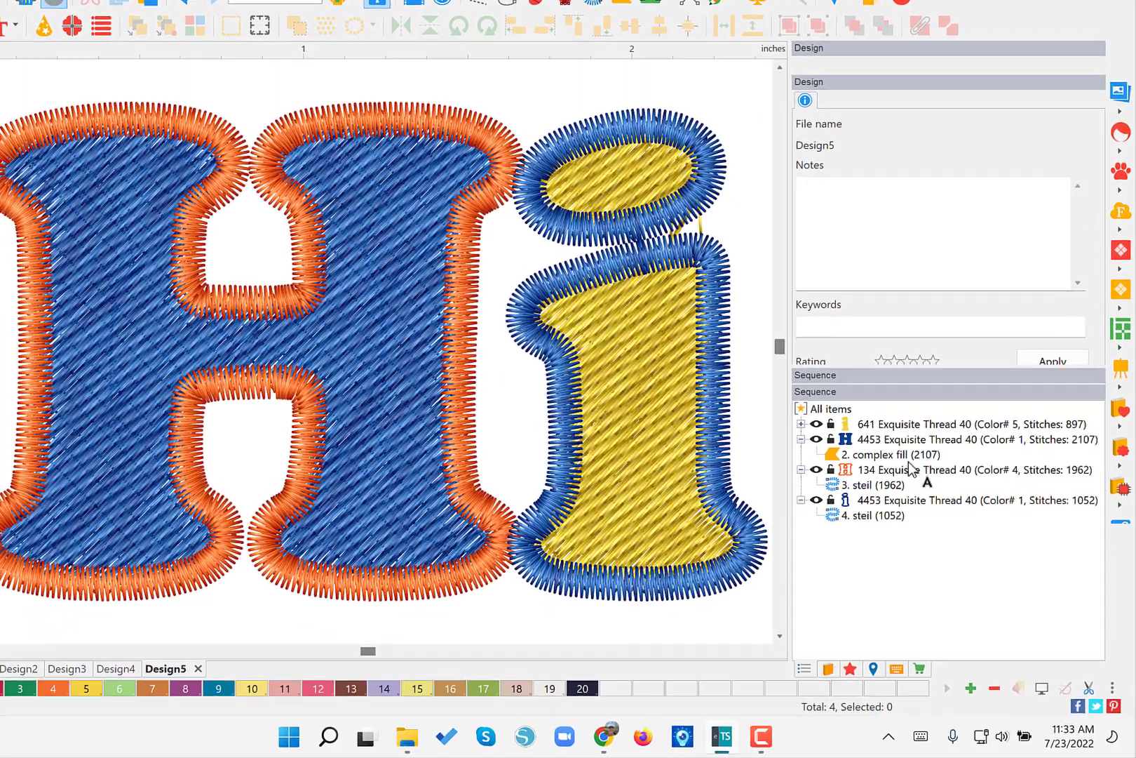
- Move the letter i's yellow fill in the sequence to directly after the H's orange steil outline, ahead of the i's blue steil outline
{"action": "left_click", "coordinate": [882, 427]}
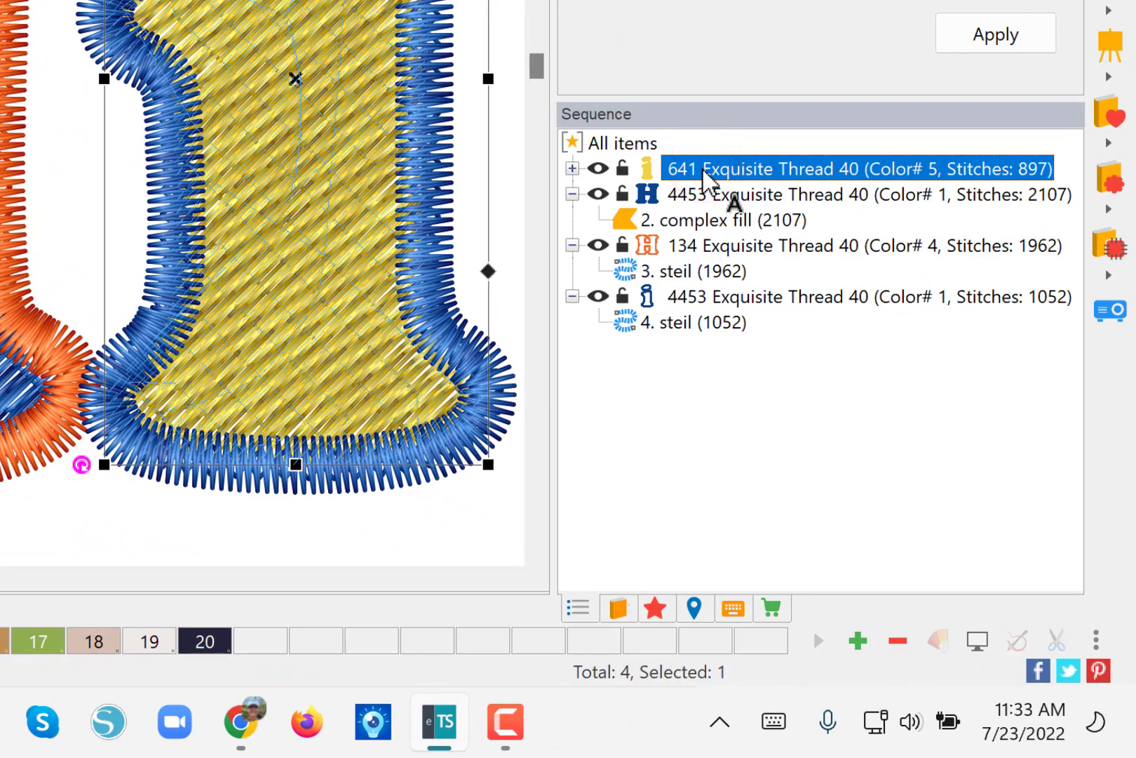
{"action": "left_click", "coordinate": [713, 195]}
{"action": "left_click", "coordinate": [715, 219]}
{"action": "left_click", "coordinate": [709, 272]}
{"action": "left_click_drag", "start_coordinate": [707, 268], "coordinate": [707, 271]}
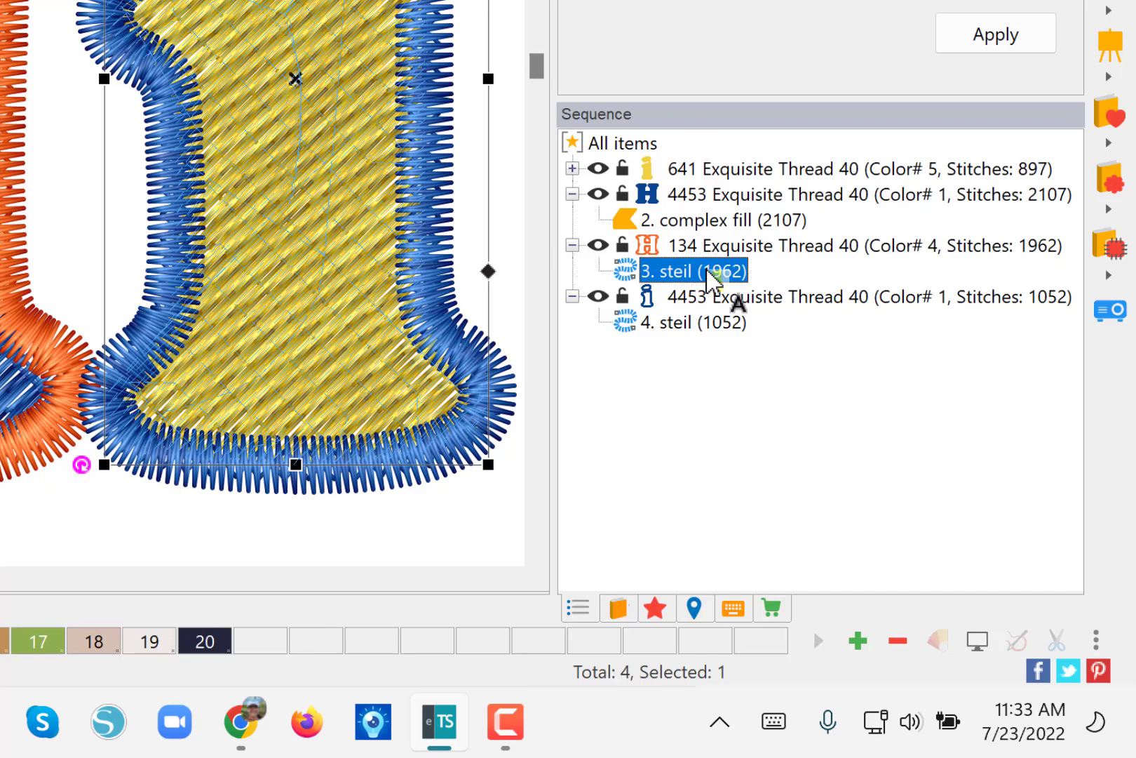
{"action": "left_click_drag", "start_coordinate": [707, 270], "coordinate": [706, 269]}
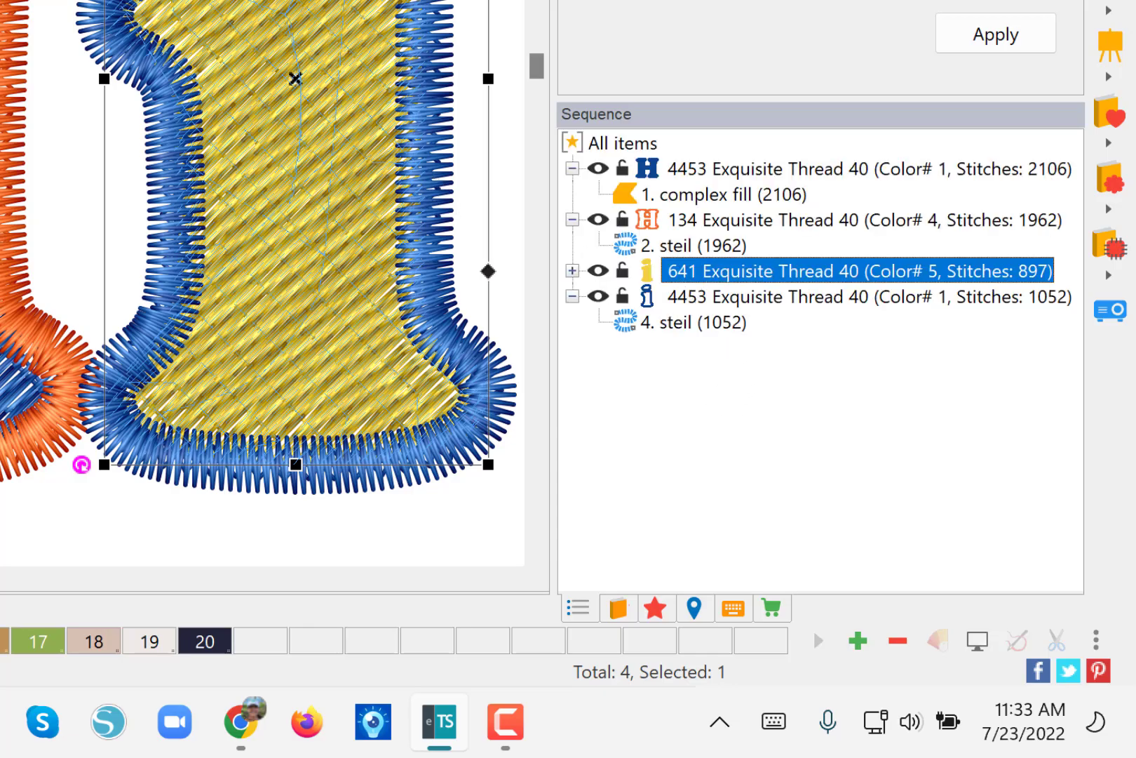
- Play the reordered design's stitch-out simulation from the first to the last stitch, and leave the simulator by switching to the Zoom tool
{"action": "left_click", "coordinate": [130, 49]}
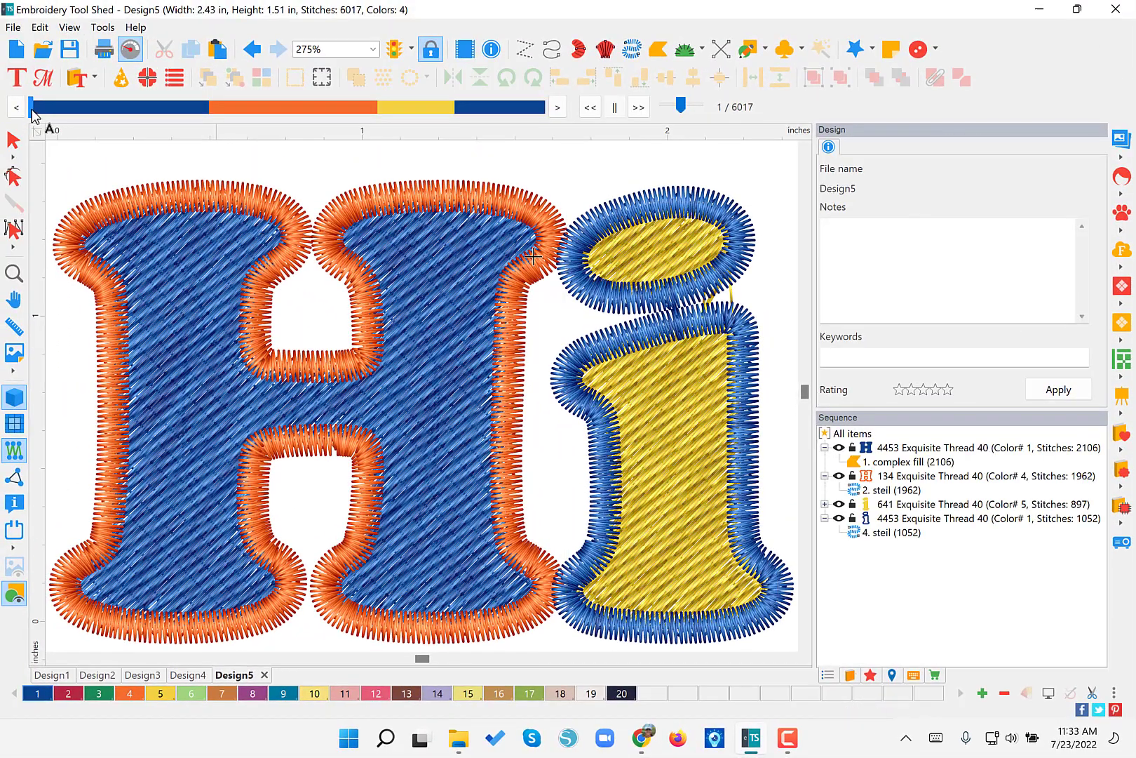
{"action": "left_click_drag", "start_coordinate": [33, 112], "coordinate": [551, 195]}
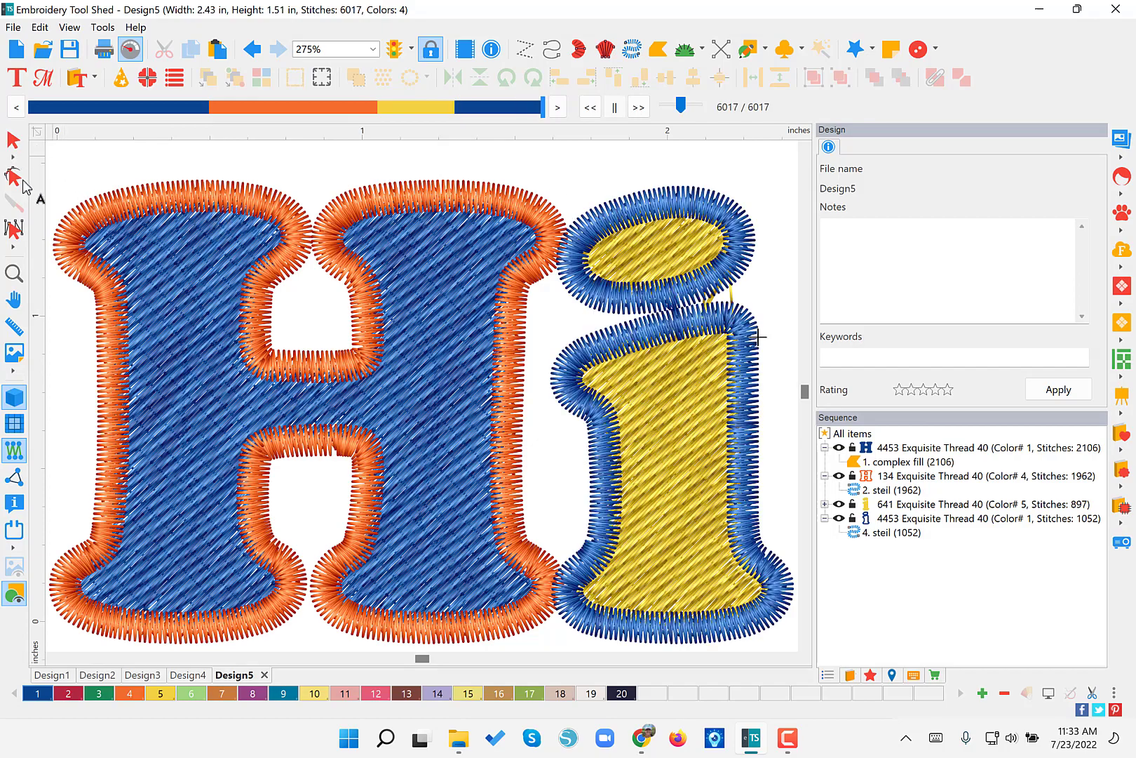
{"action": "left_click", "coordinate": [19, 278]}
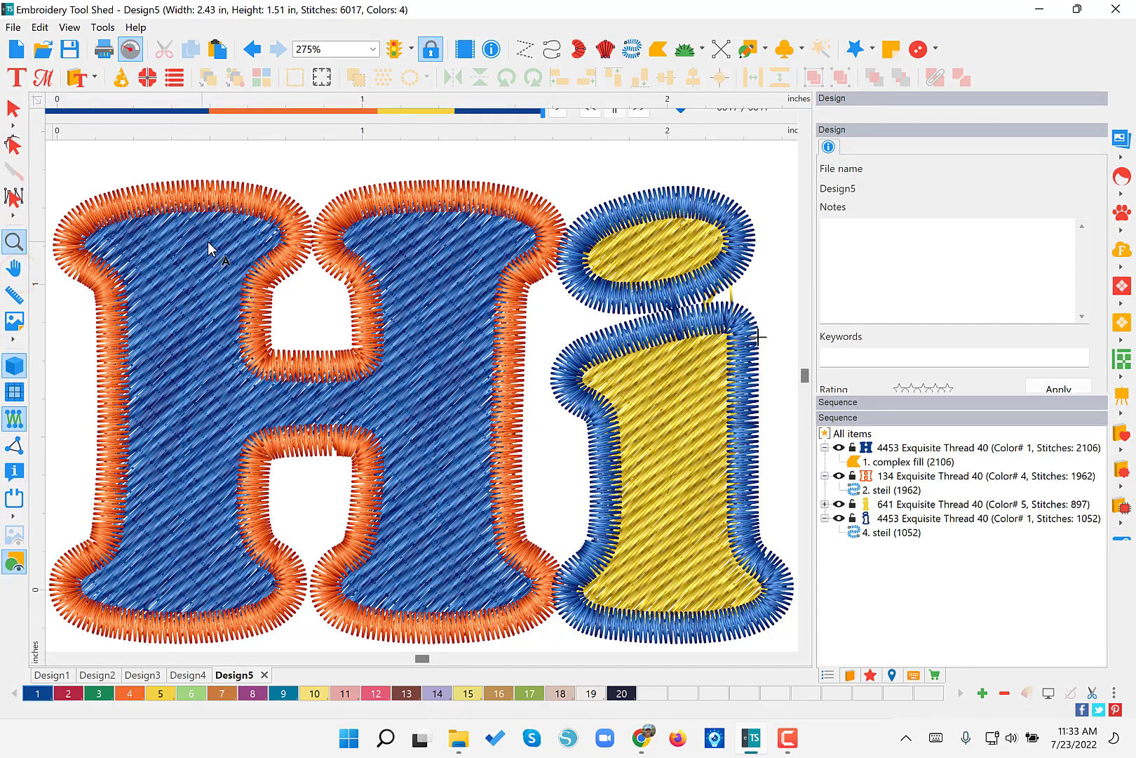